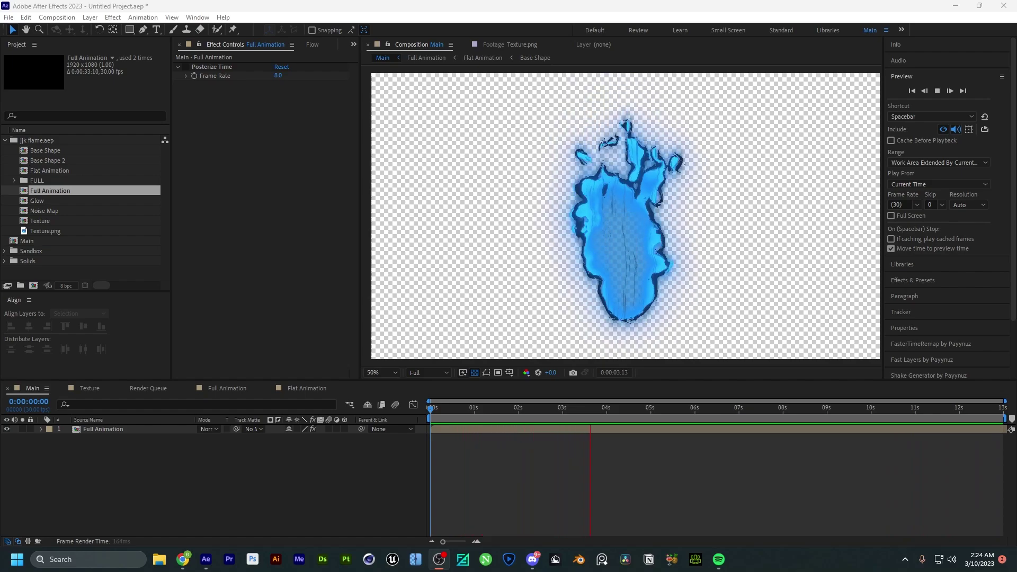
Step: Open the Texture composition, add Full Animation above Texture.png, change the top layer's blending mode and preview the result
left_click(91, 389)
left_click(158, 429)
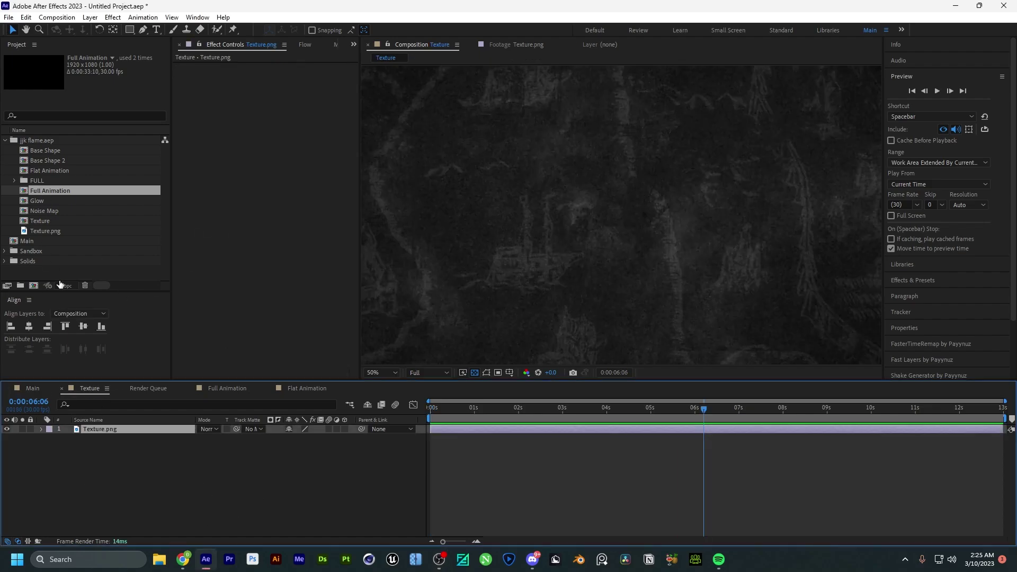
left_click(132, 477)
left_click_drag(63, 191, 119, 430)
left_click(210, 429)
left_click(259, 190)
key("space")
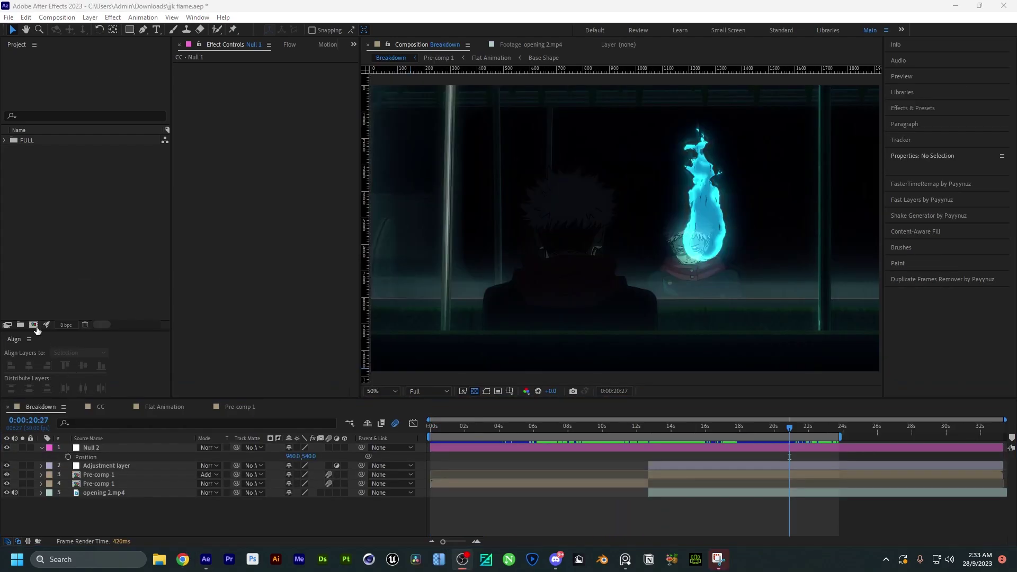
Step: Create a 1920x1080, 30 fps composition named Main lasting 0:00:33:10, with frame rate and resolution preserved when nested
key("ctrl+n")
type("Main")
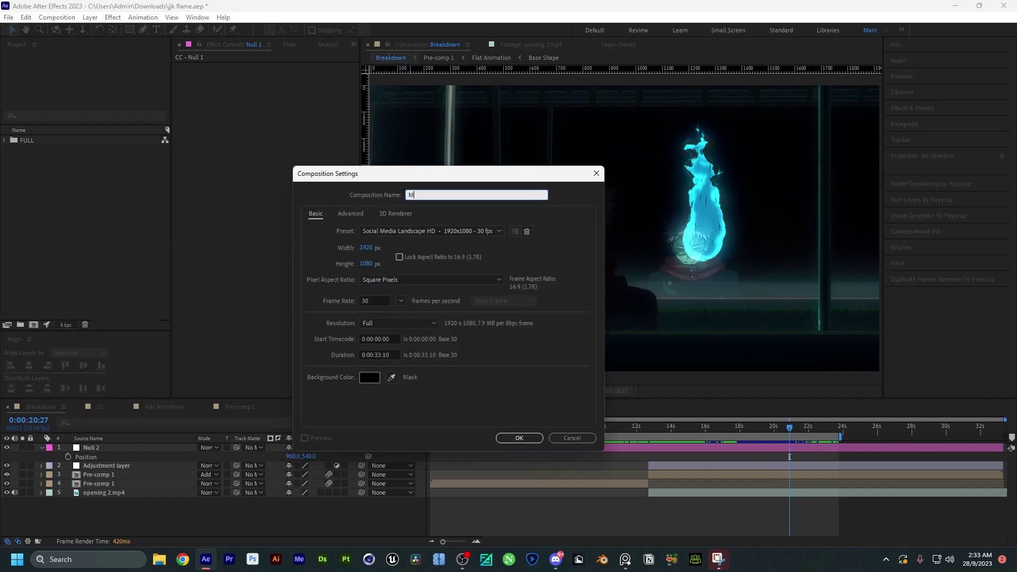
left_click(353, 215)
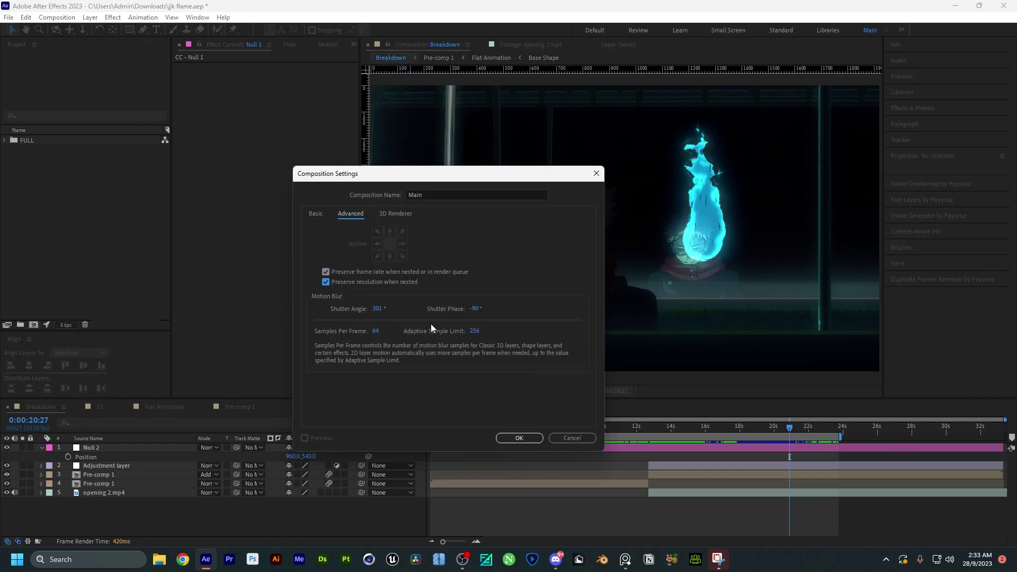
left_click(520, 439)
Step: Add a 1920x1080 solid named Base Shape to the Main composition
right_click(240, 487)
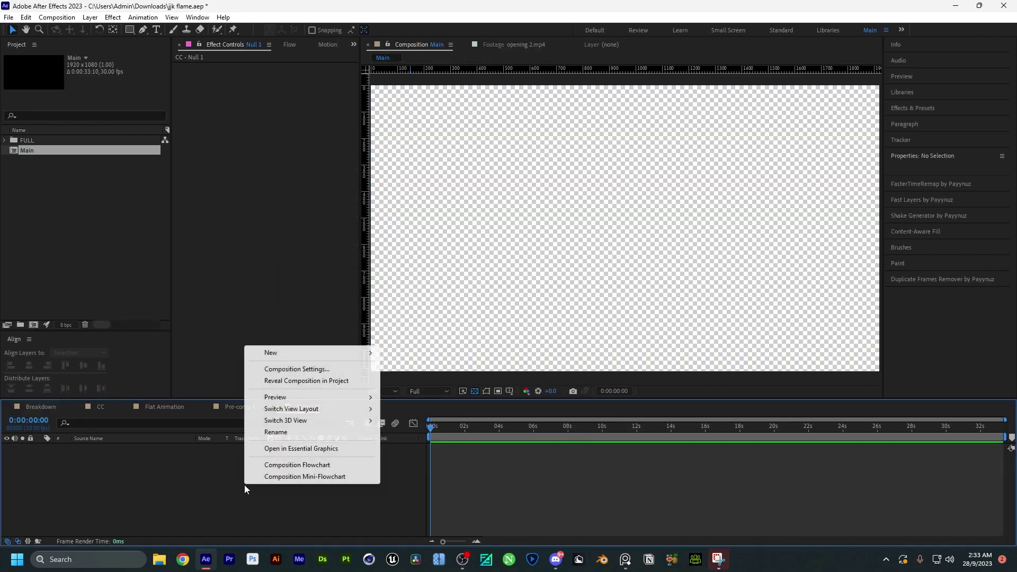
left_click(129, 481)
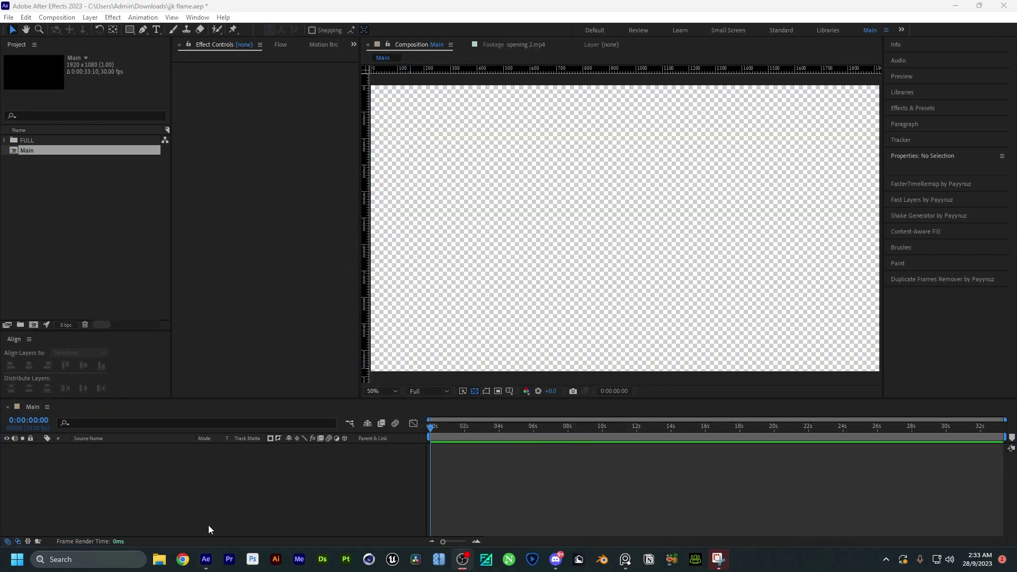
right_click(223, 496)
mouse_move(281, 365)
left_click(384, 395)
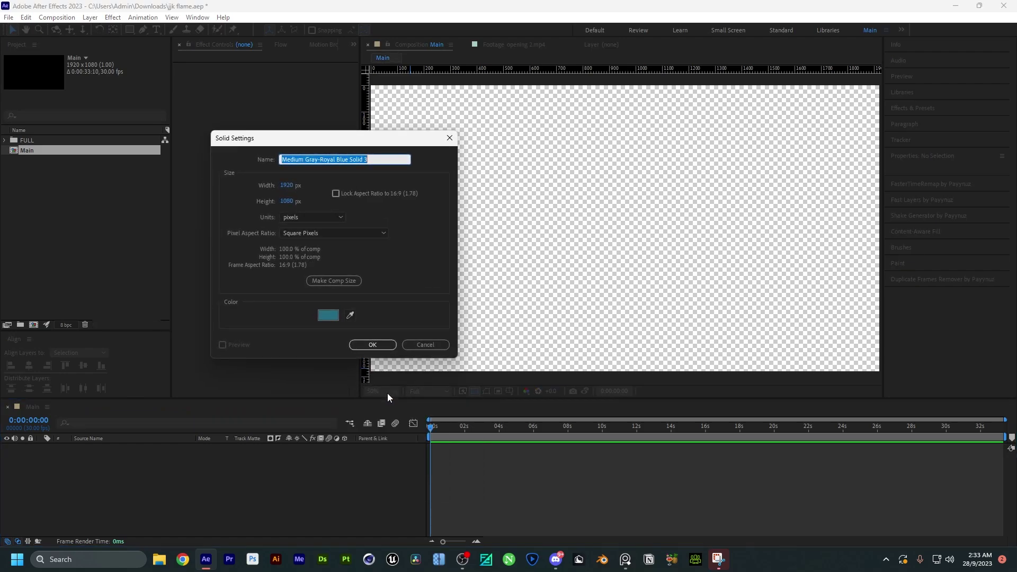
type("Base Shja")
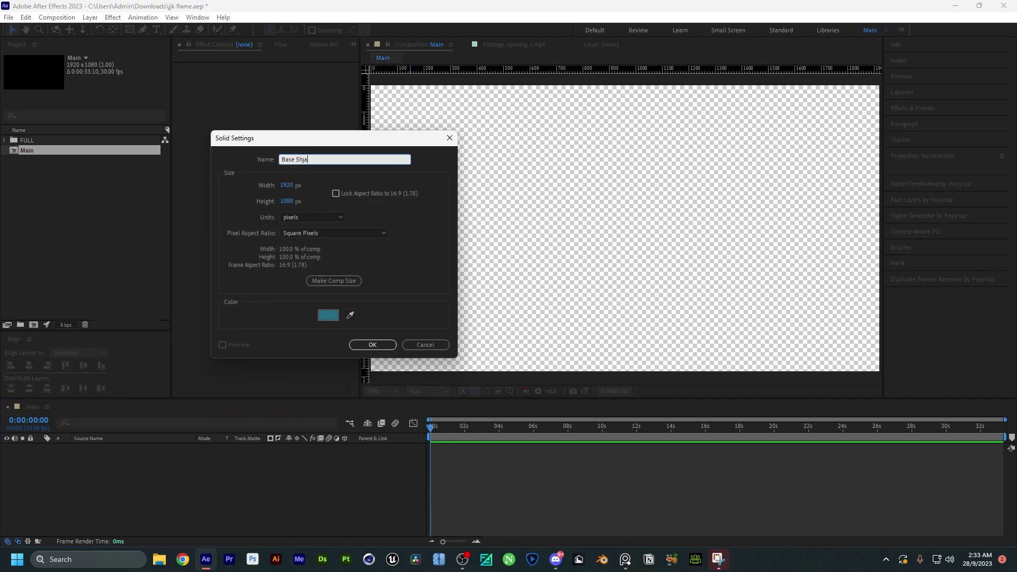
type("pe")
key("Return")
Step: Apply CC Mr. Mercury to the Base Shape solid and set both Radius X and Radius Y to 2.0
left_click(277, 75)
type("2")
key("Return")
type("2")
key("Return")
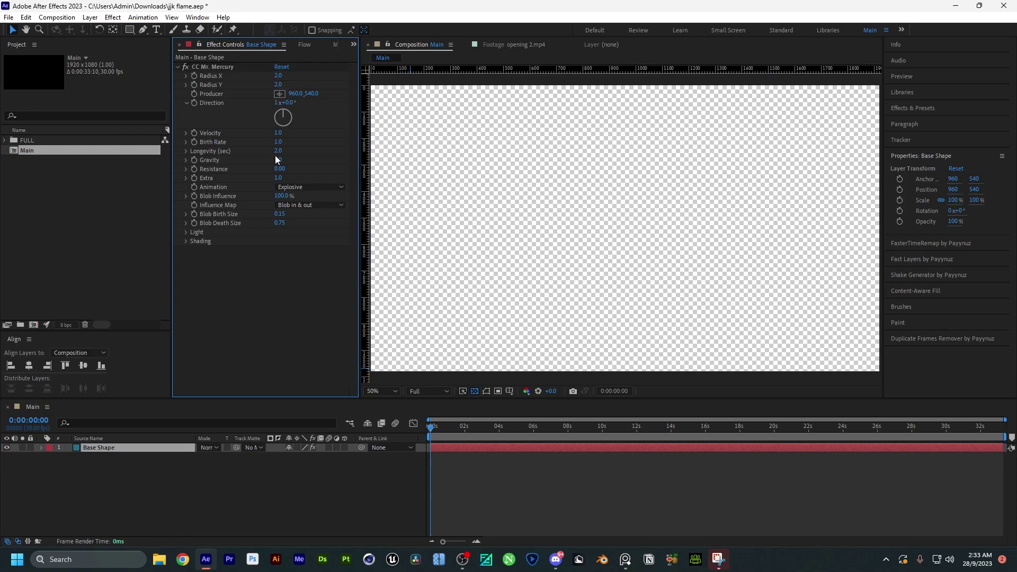
Step: Set CC Mr. Mercury's Animation to Jet, Gravity to -0.6, Producer to 960, 852, Blob Birth Size to 0.58 and Blob Death Size to 0.10
left_click_drag(439, 432, 478, 433)
left_click(310, 187)
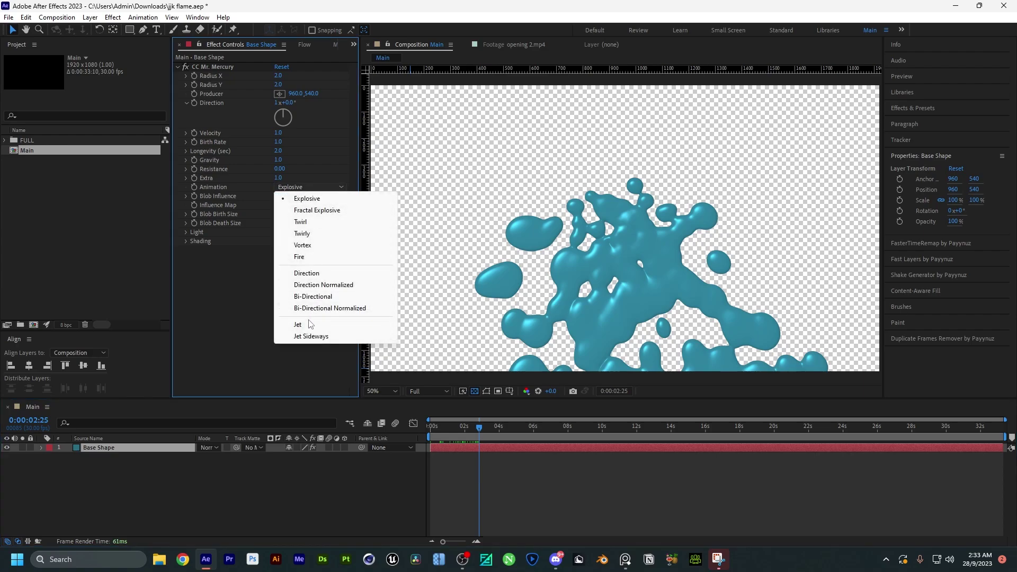
left_click(334, 322)
key("ctrl+z")
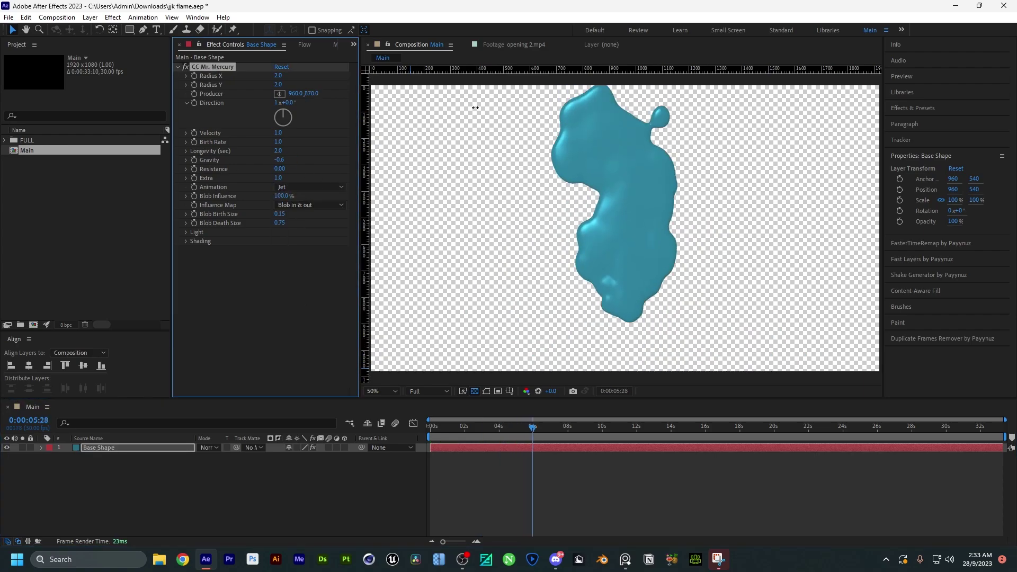
left_click(281, 214)
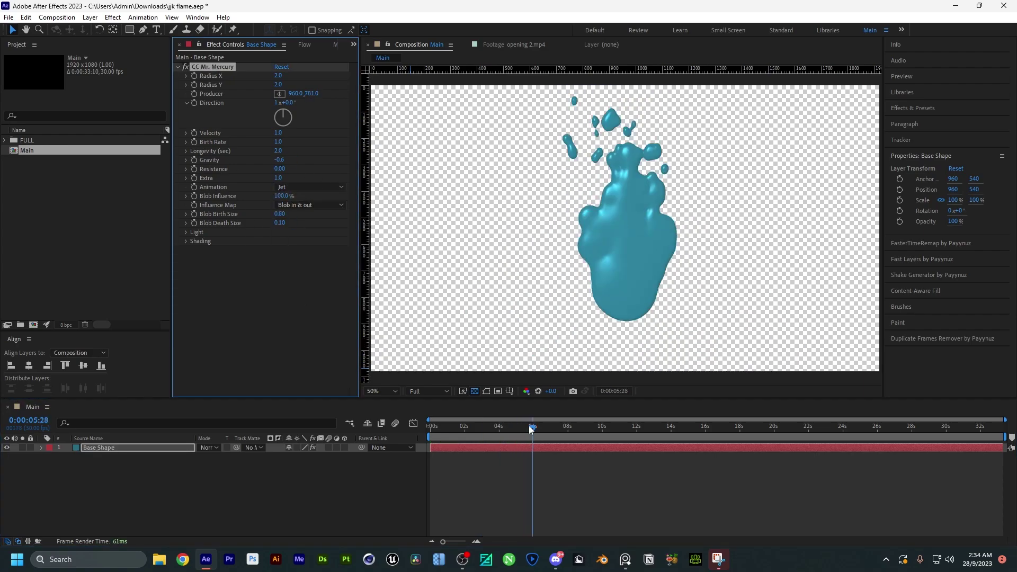
left_click_drag(529, 425, 637, 427)
Step: Apply Simple Choker to the Base Shape solid and set Choke Matte to 12.10
key("ctrl+space")
type("simp")
key("Return")
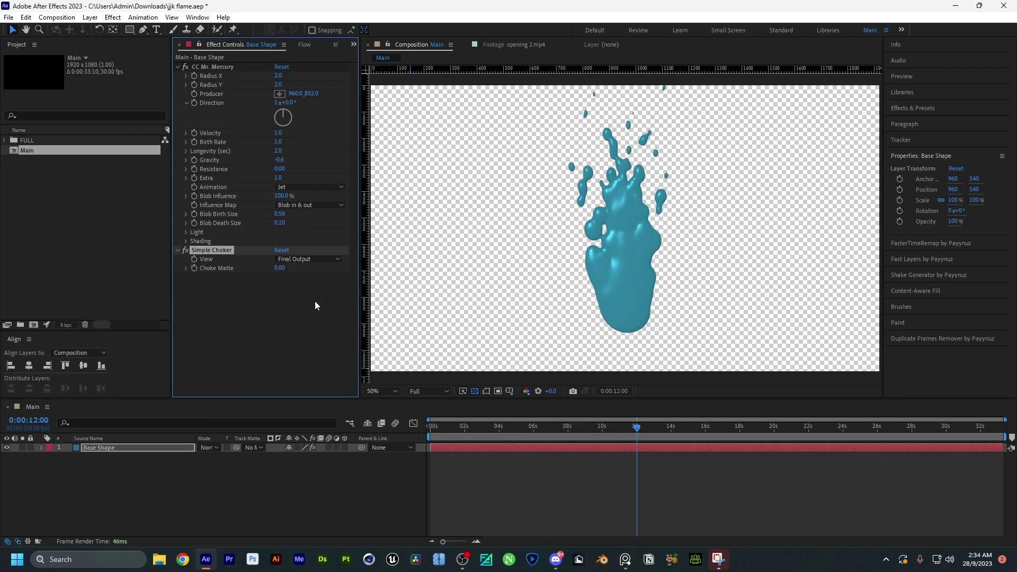
left_click_drag(281, 268, 347, 271)
left_click(294, 311)
Step: Pre-compose the solid as Base Shape with all attributes moved, and duplicate that composition in the project
key("ctrl+shift+c")
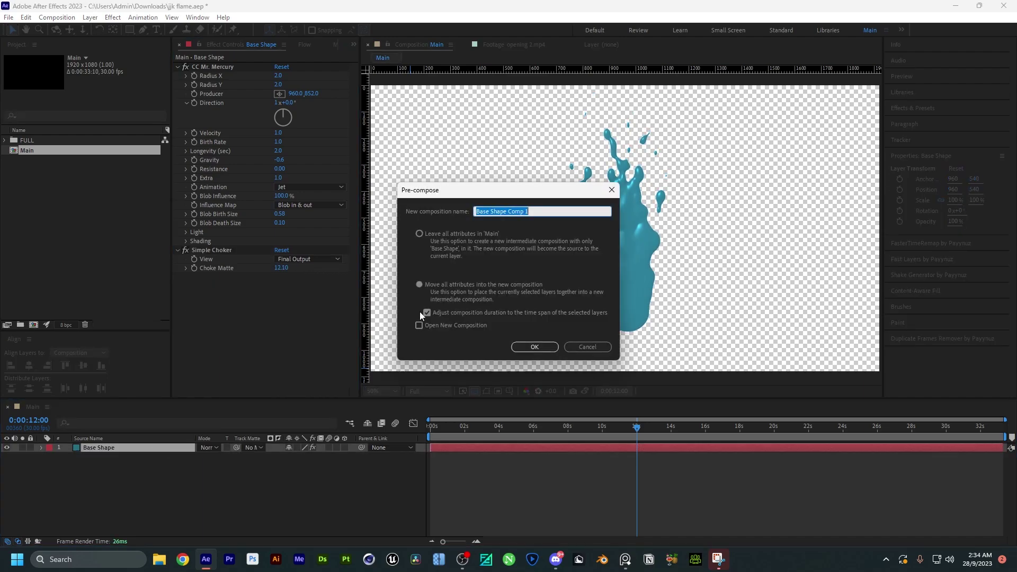
key("Return")
left_click(57, 149)
key("ctrl+d")
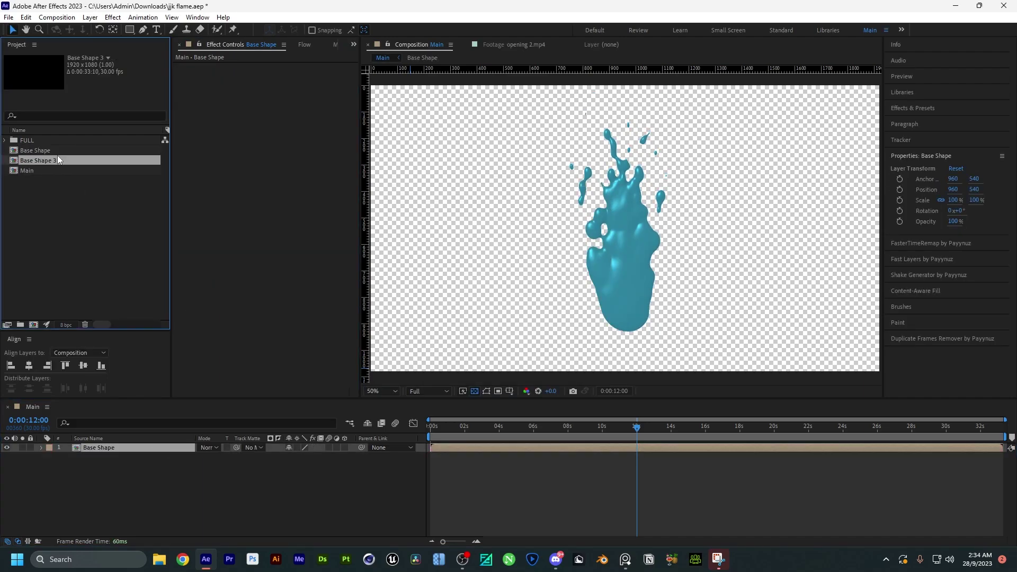
Step: Open the duplicated composition and rename it Base Shape 2
double_click(56, 161)
key("ctrl+k")
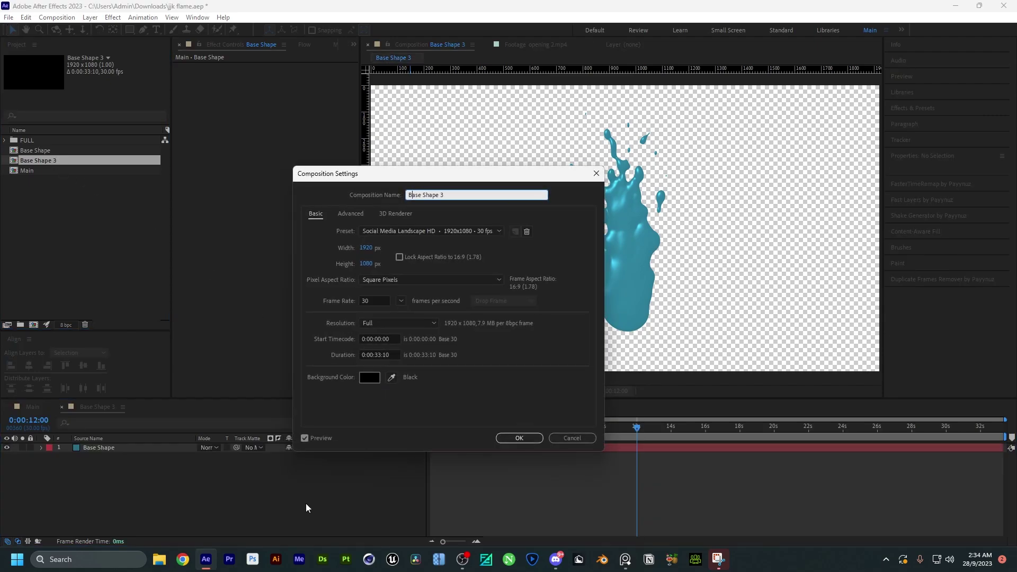
key("BackSpace")
type("2")
key("Return")
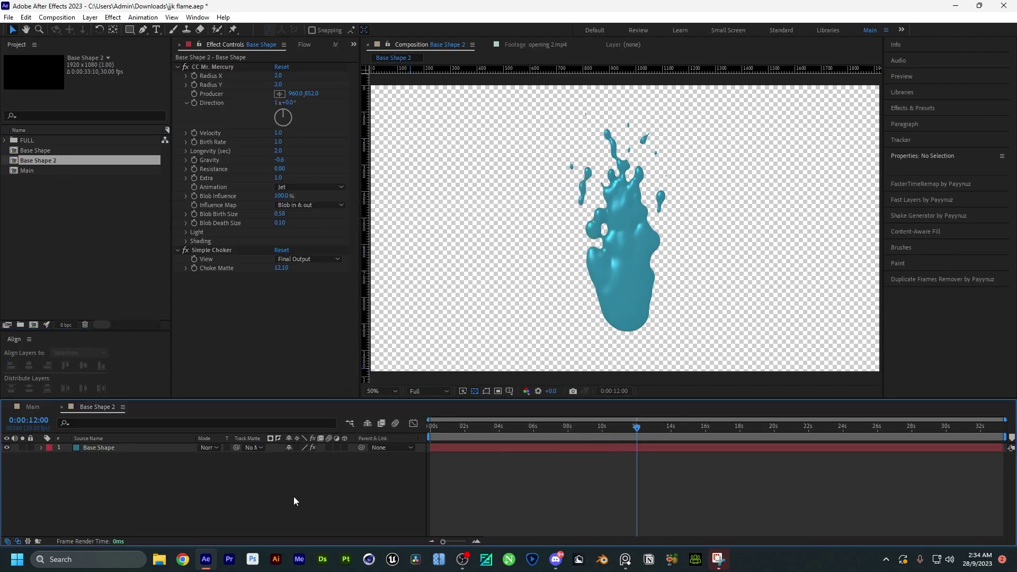
Step: Set Simple Choker's Choke Matte to 39.10 on the solid inside Base Shape 2
left_click(141, 447)
mouse_move(281, 268)
left_mouse_down()
mouse_move(443, 277)
mouse_move(371, 278)
mouse_move(440, 277)
mouse_move(423, 276)
left_mouse_up()
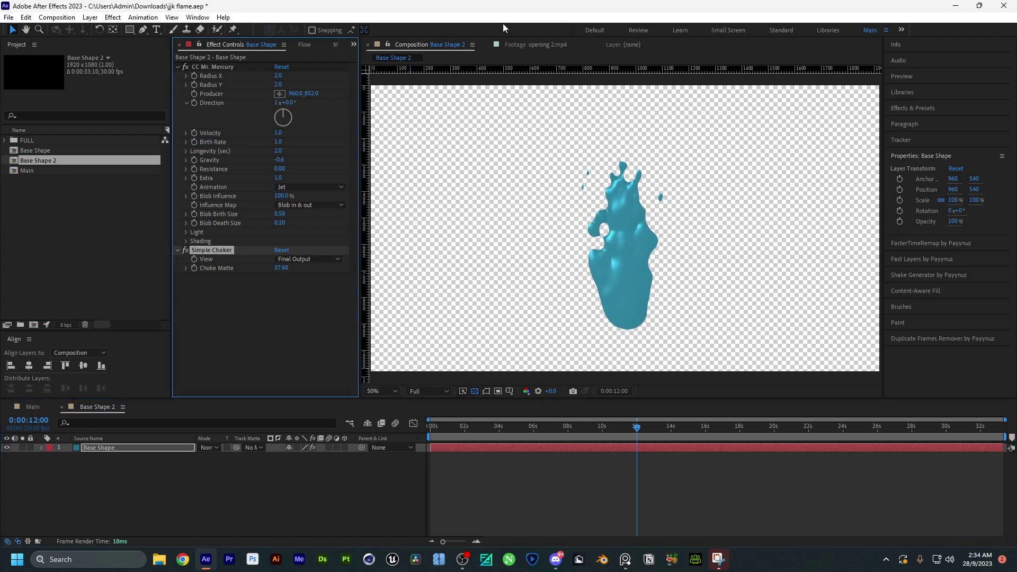
left_click_drag(283, 268, 292, 268)
Step: Return to the Main composition, place Base Shape 2 above the Base Shape layer and hide it
left_click(33, 406)
left_click(61, 407)
left_click(46, 151)
left_click_drag(52, 162, 43, 447)
Step: Apply a Fill effect to the Base Shape layer and make its colour a bright light blue
left_click(91, 458)
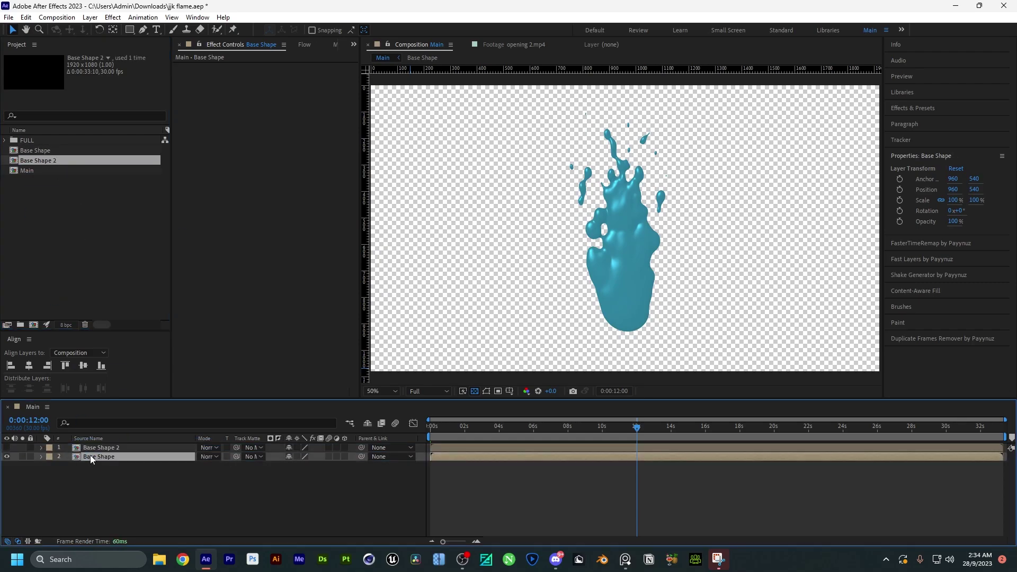
key("ctrl+space")
type("fill")
key("Up")
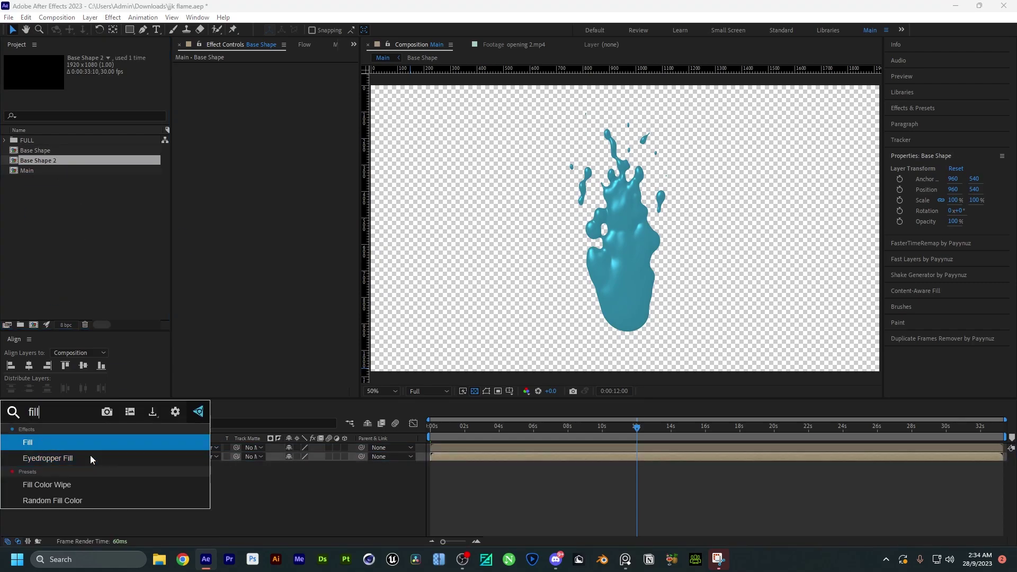
key("Return")
left_click(279, 95)
left_click(353, 202)
left_click_drag(385, 232, 386, 263)
left_click(469, 203)
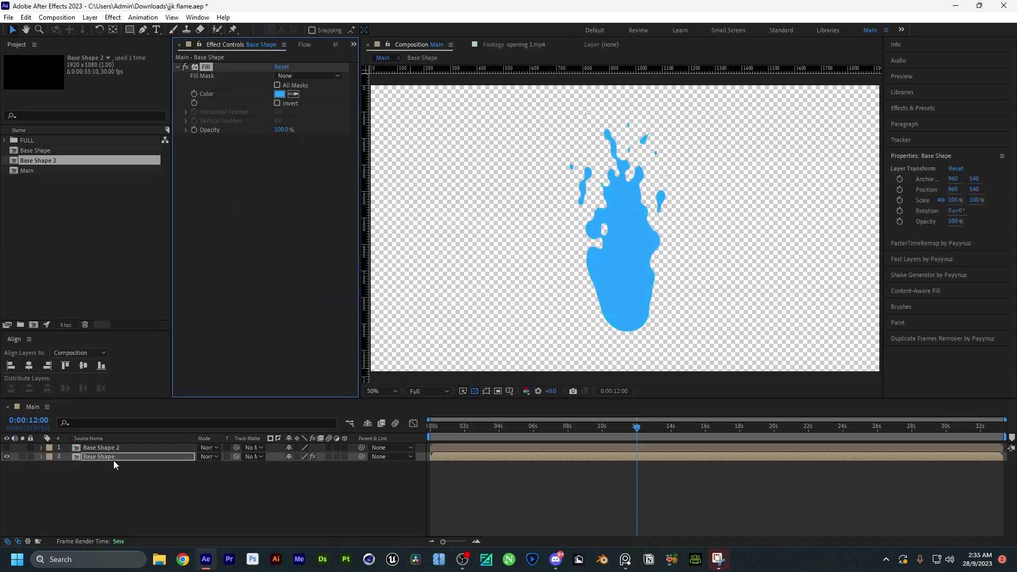
Step: Open Base Shape 2 and apply Liquify to its solid with a Brush Size of 168
left_click(113, 448)
double_click(135, 448)
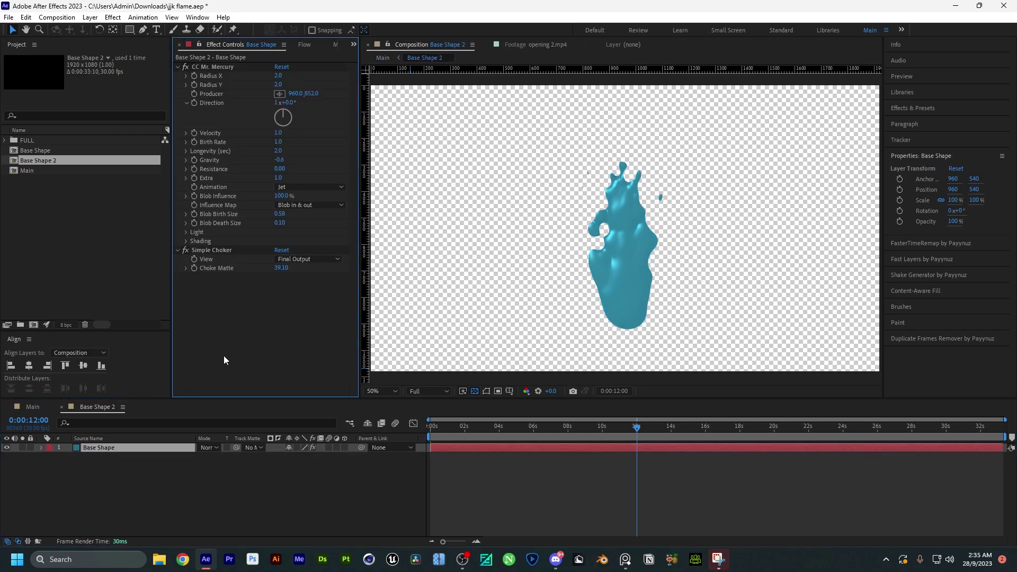
key("ctrl+space")
type("liq")
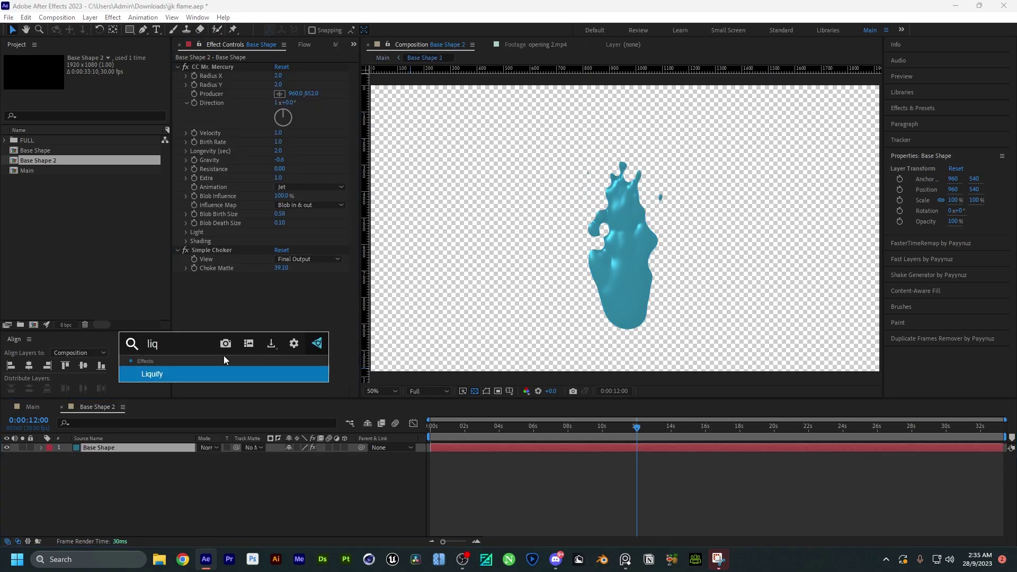
key("Return")
left_click(187, 326)
mouse_move(279, 334)
left_mouse_down()
mouse_move(362, 338)
mouse_move(336, 338)
left_mouse_up()
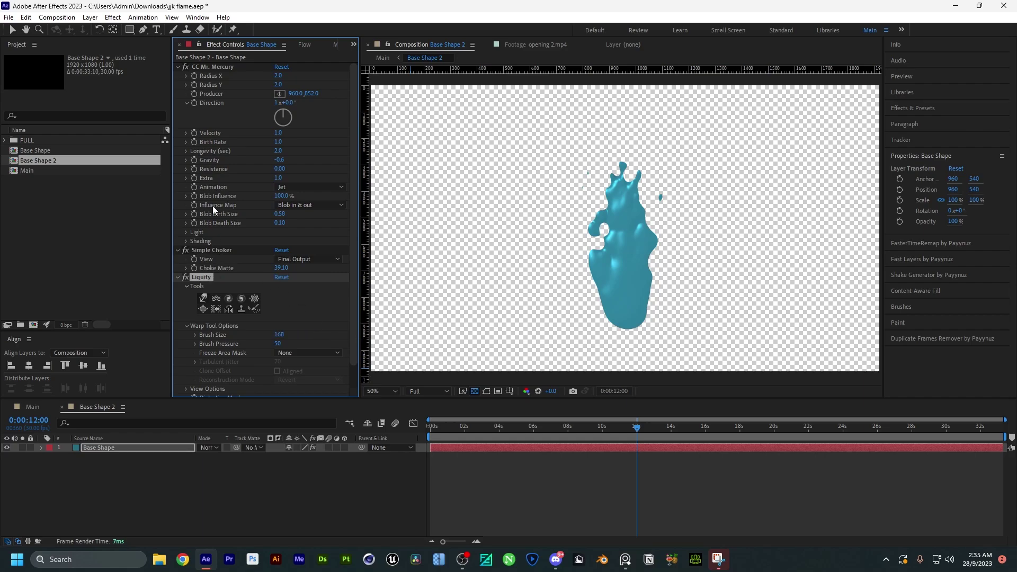
Step: Set CC Mr. Mercury's Blob Birth Size to 0.39 and Blob Death Size to 0.04 inside Base Shape 2
left_click(178, 67)
left_click(178, 67)
left_click_drag(284, 217, 279, 223)
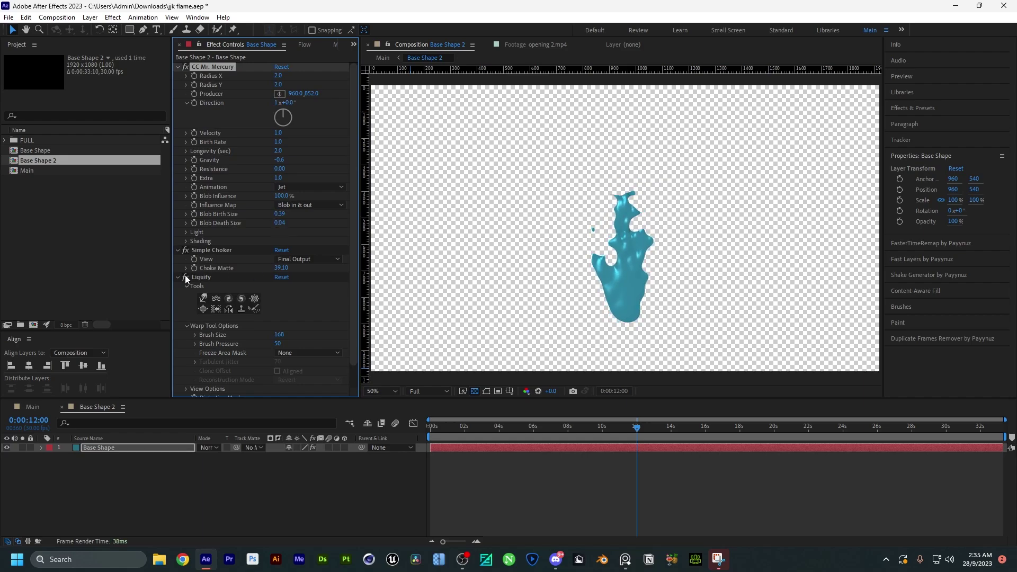
Step: In the Main composition, use Base Shape 2 as an inverted alpha track matte for the Base Shape layer
left_click(35, 407)
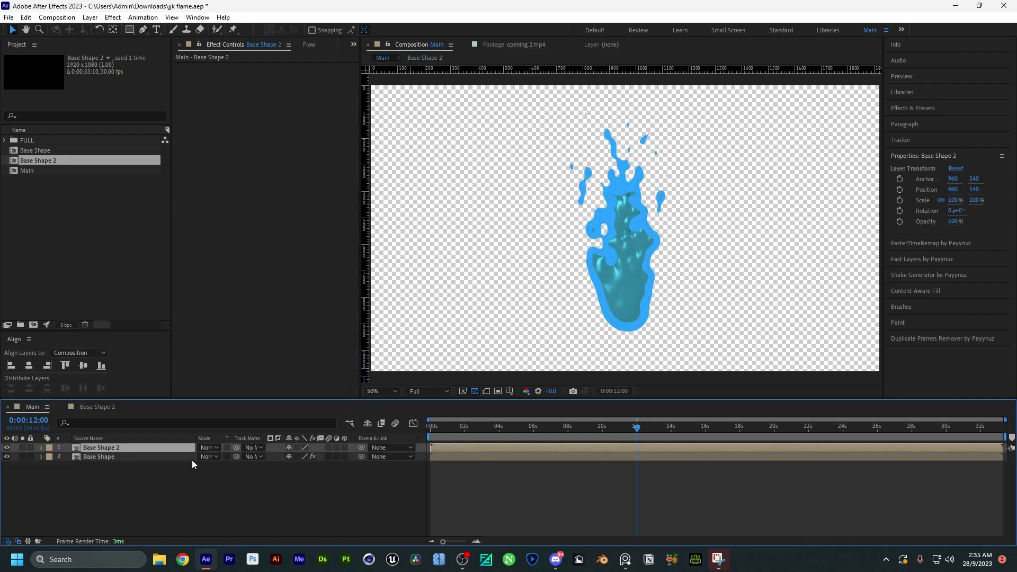
left_click(249, 455)
left_click(262, 484)
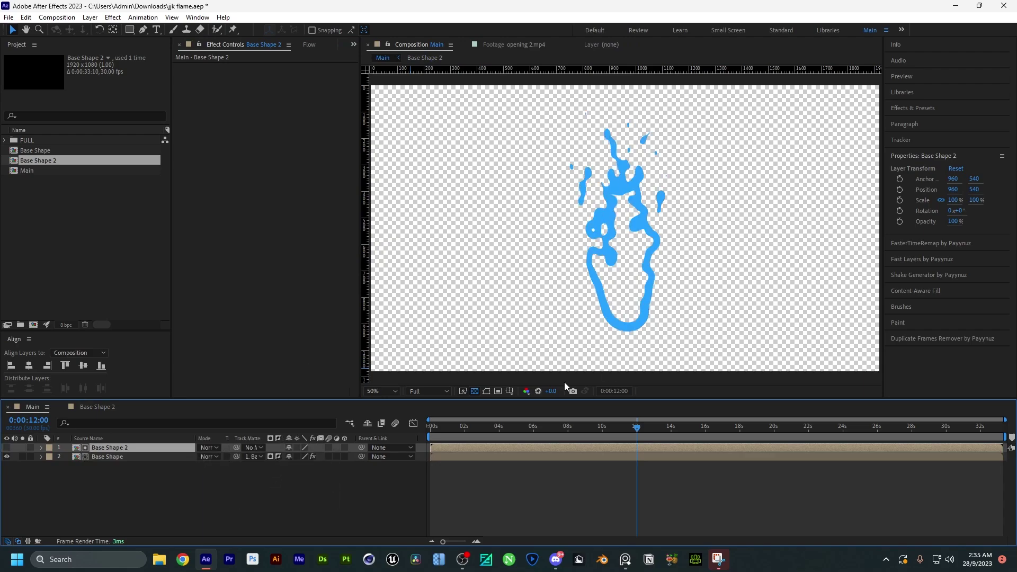
Step: Move to 0:00:06:14 and apply Gaussian Blur to the Base Shape 2 matte layer with a Blurriness of 34.4
left_click(573, 428)
left_click_drag(568, 429, 542, 432)
left_click(237, 488)
left_click(131, 450)
key("ctrl+space")
type("gau")
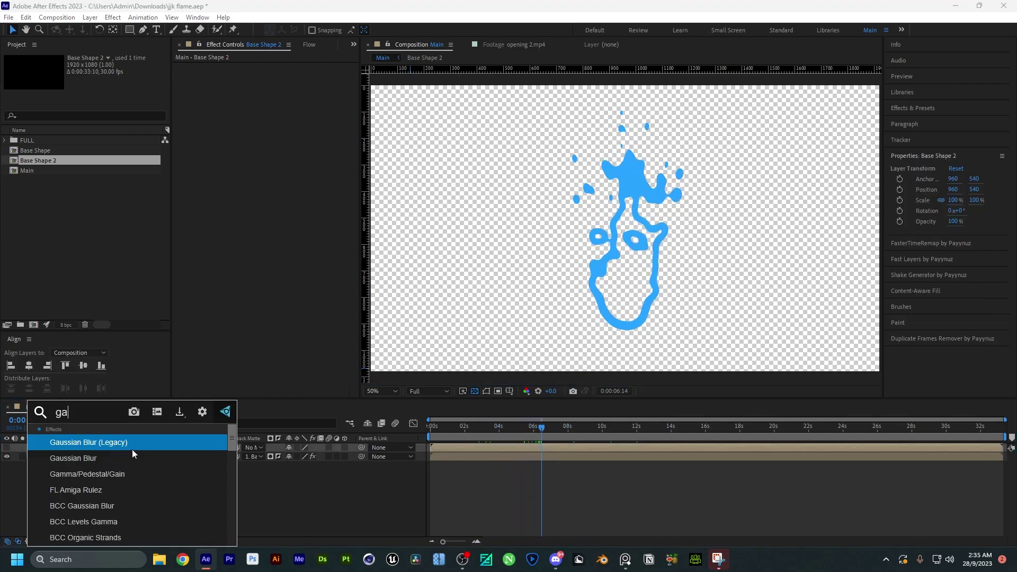
key("Return")
left_click(404, 4)
left_click_drag(278, 76, 460, 75)
Step: Duplicate the Base Shape layer, put the copy at the bottom of the stack and remove its track matte
left_click(117, 456)
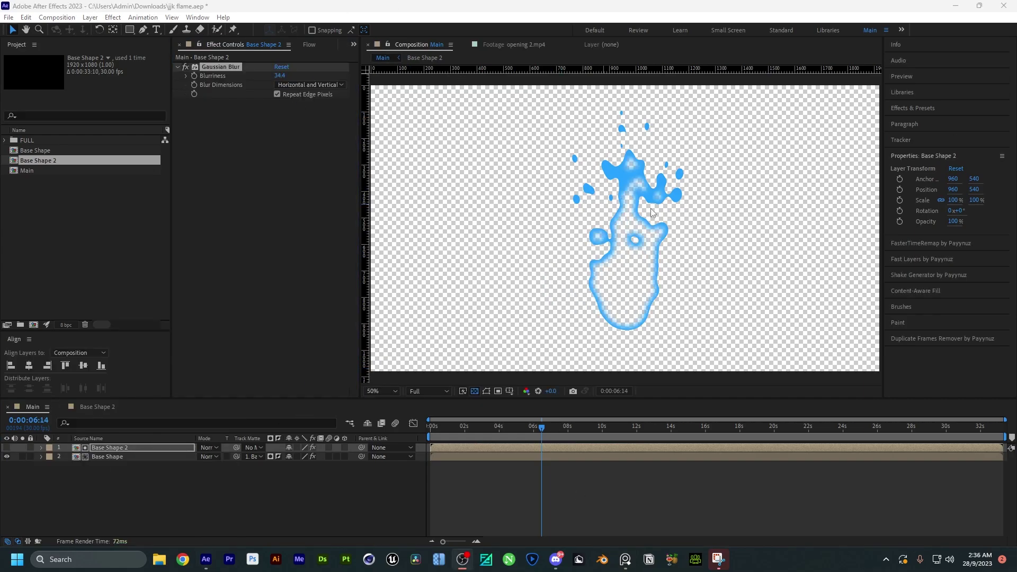
key("ctrl+d")
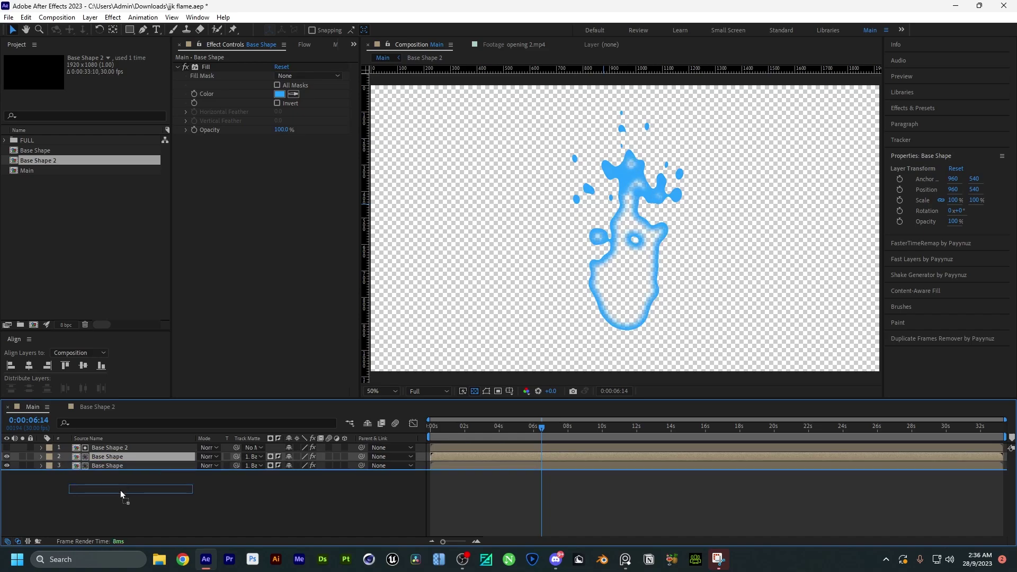
left_click(127, 466)
left_click(253, 466)
left_click(274, 477)
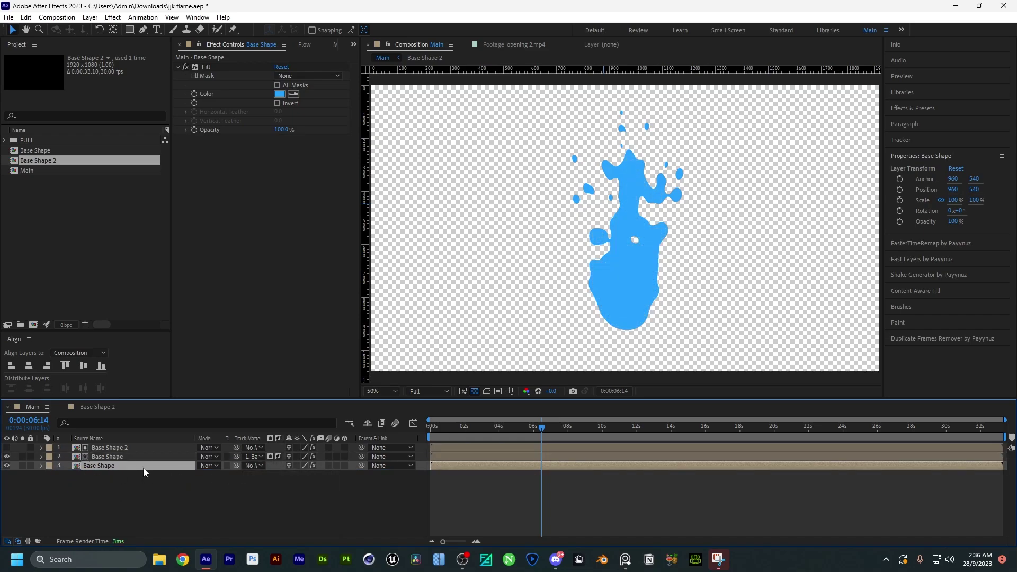
Step: Change the Fill colour of the bottom Base Shape layer to dark blue, 0D3554
key("ctrl+space")
type("fill")
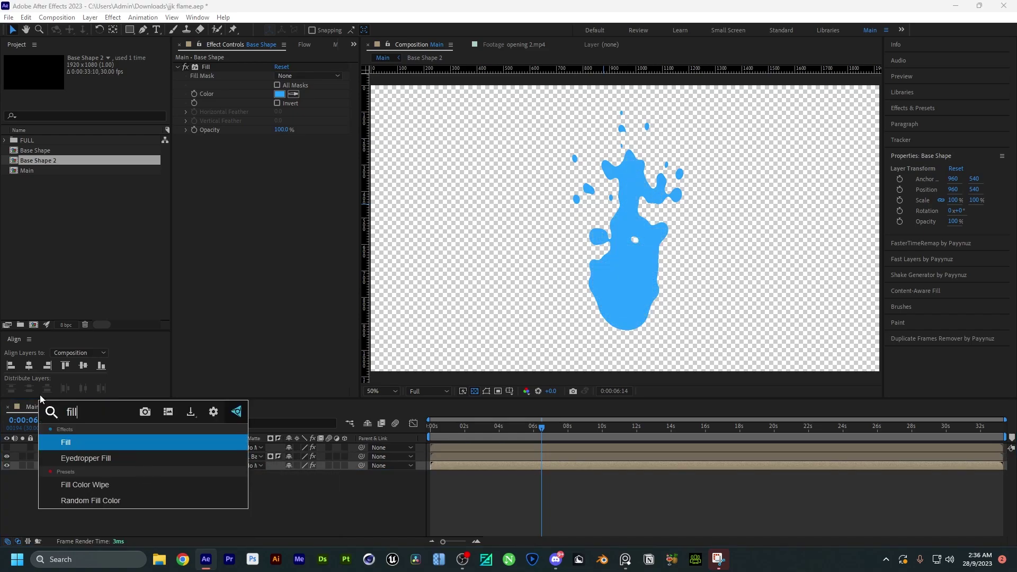
left_click(279, 93)
left_click_drag(417, 273, 387, 273)
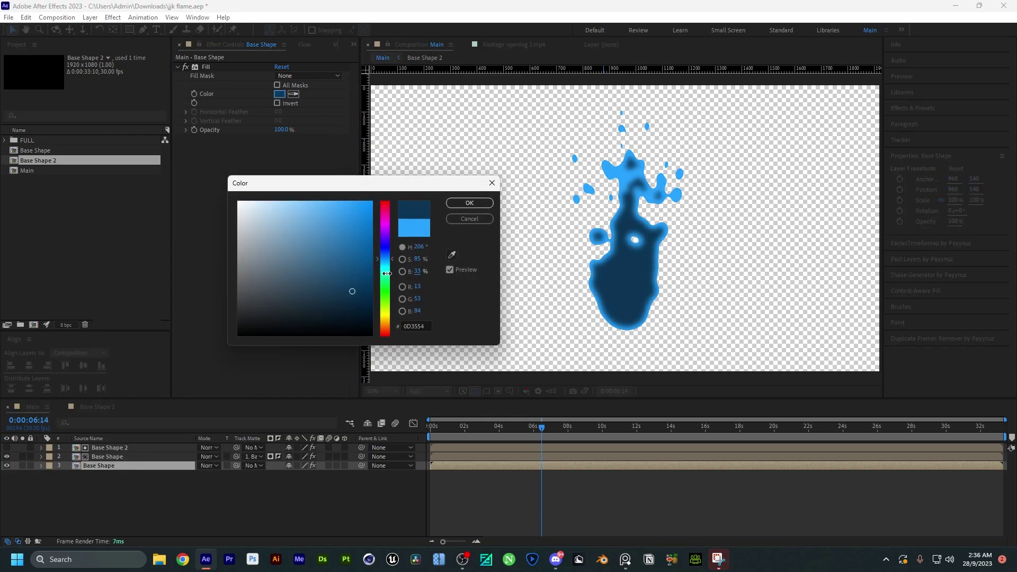
left_click(469, 203)
Step: Set the bottom Base Shape layer's opacity to 42%
left_click(130, 466)
key("t")
left_click_drag(292, 475, 263, 480)
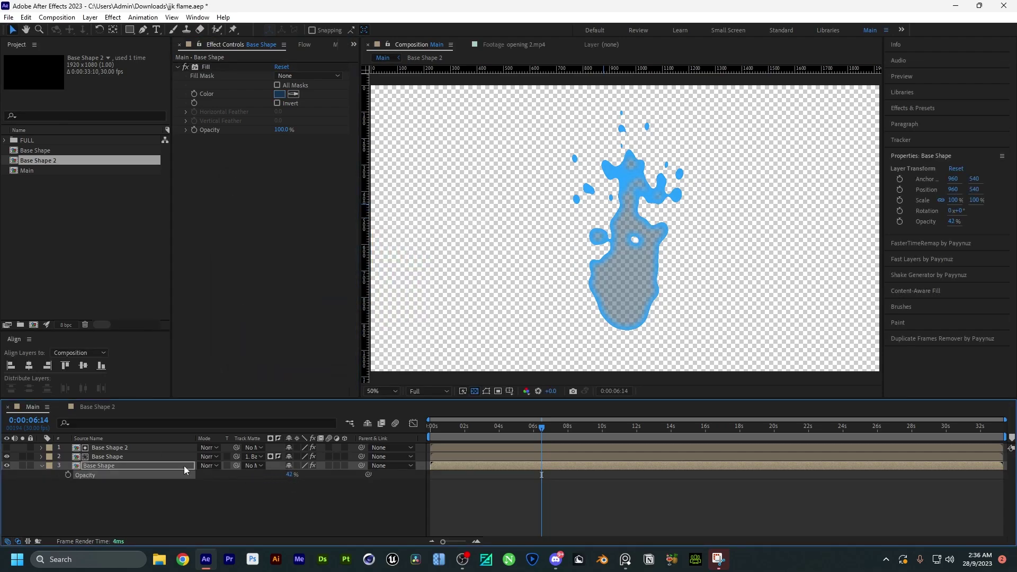
Step: Adjust the Gaussian Blur on the Base Shape 2 matte layer to a Blurriness of 34.7
left_click(136, 447)
left_click(281, 77)
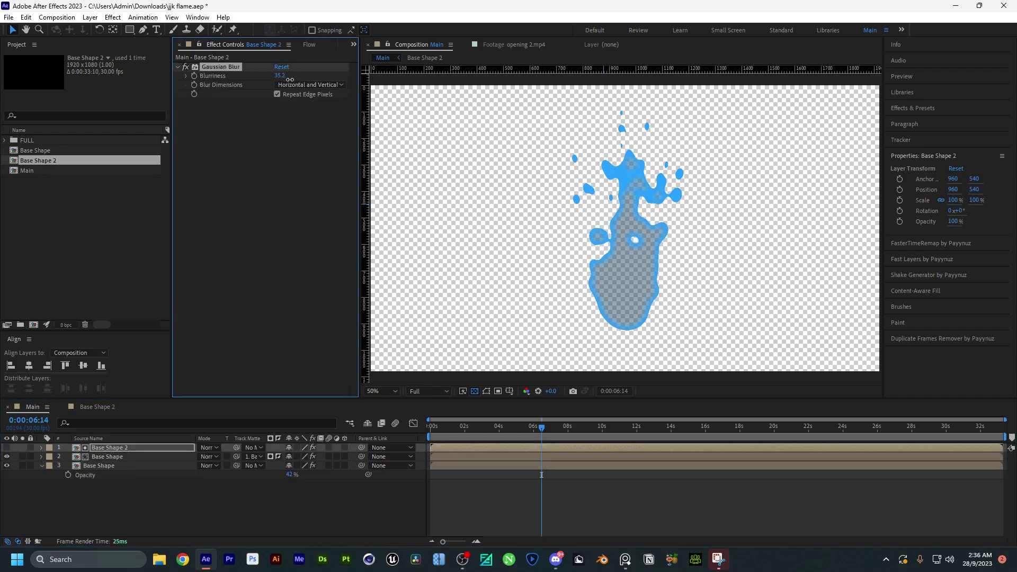
left_click_drag(290, 80, 286, 80)
left_click(154, 501)
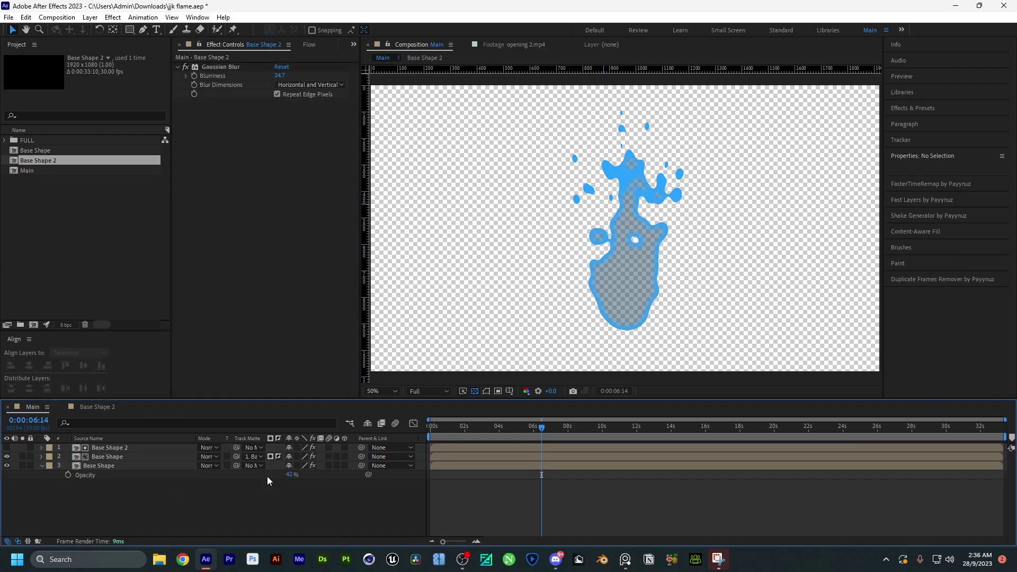
key("alt+Tab")
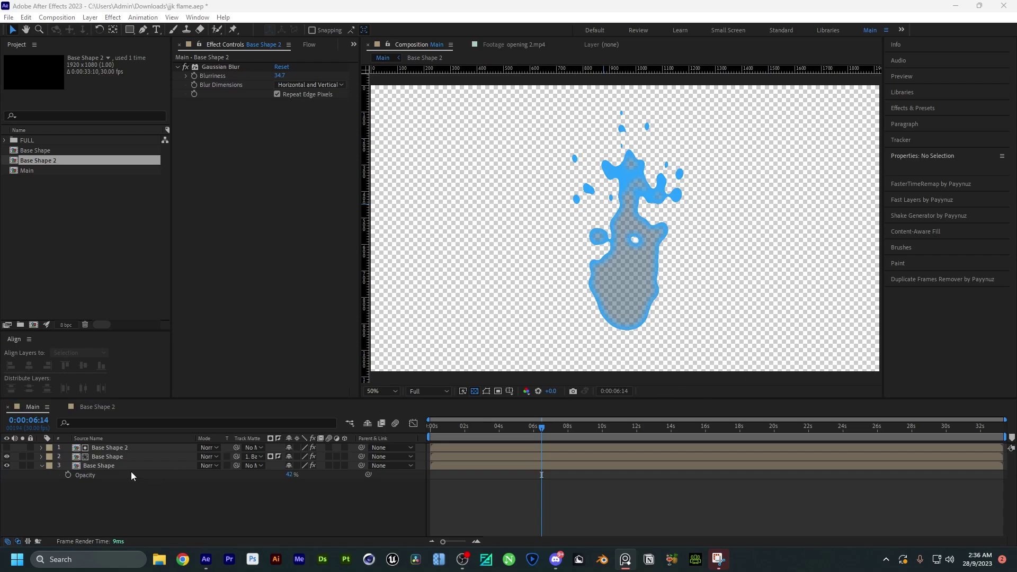
Step: Create a new 1920 x 1080 solid layer named Noise in the Main composition
left_click(42, 465)
right_click(122, 495)
mouse_move(239, 362)
left_click(296, 390)
type("Noise")
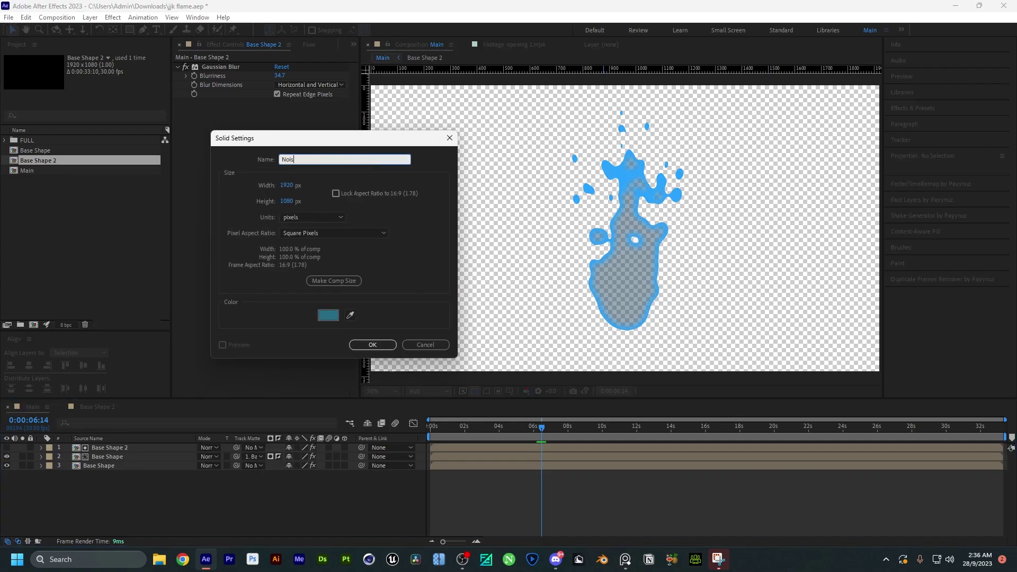
key("Return")
left_click(625, 559)
Step: Apply the Turbulent Noise effect to the Noise layer and set its Fractal Type to Dynamic
left_click(104, 446)
key("ctrl+space")
type("turb")
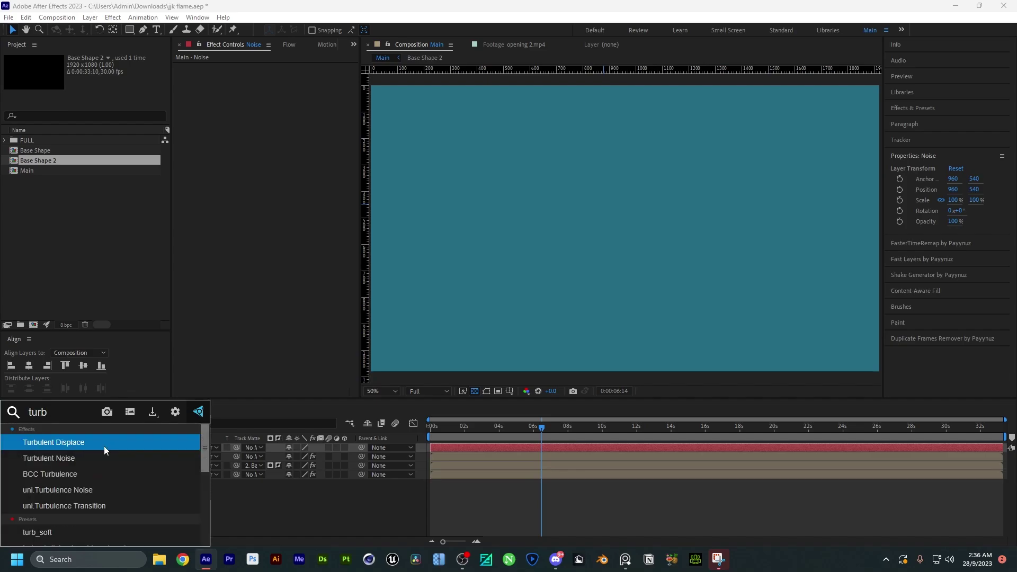
key("Down")
key("Return")
left_click(305, 77)
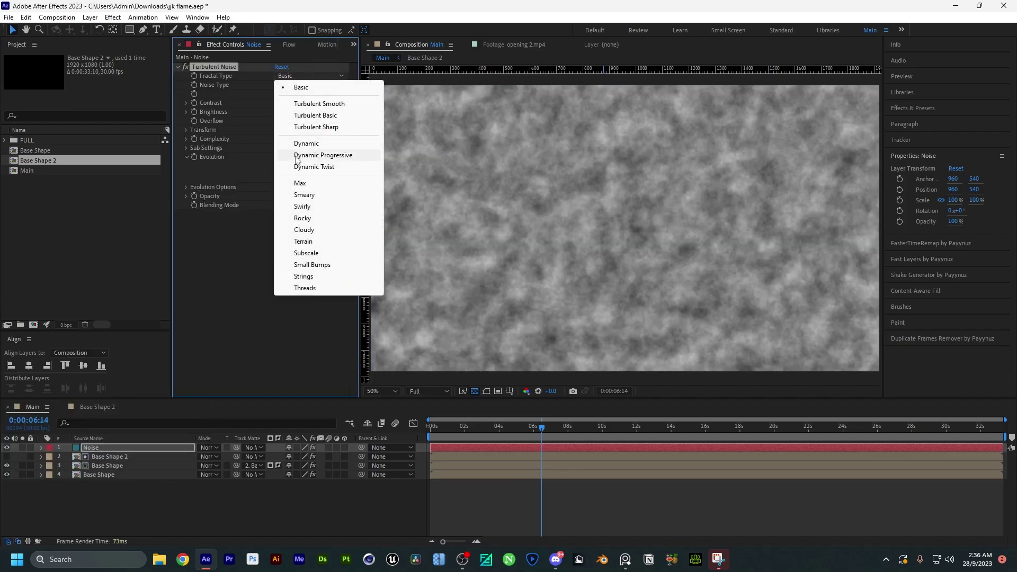
left_click(305, 143)
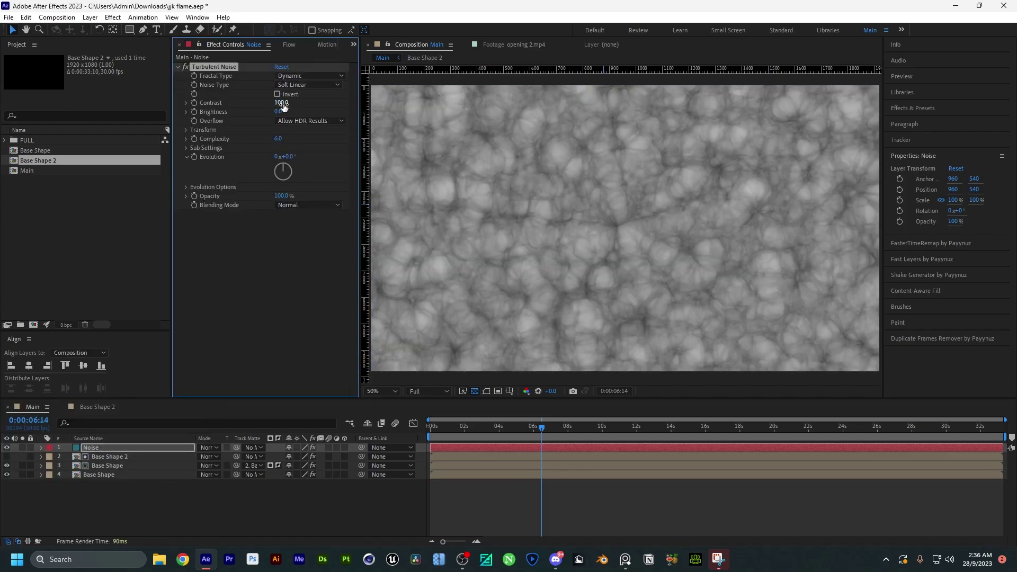
Step: Set the Turbulent Noise Complexity to 3.5
left_click(279, 138)
type("4")
type("3.5")
key("Return")
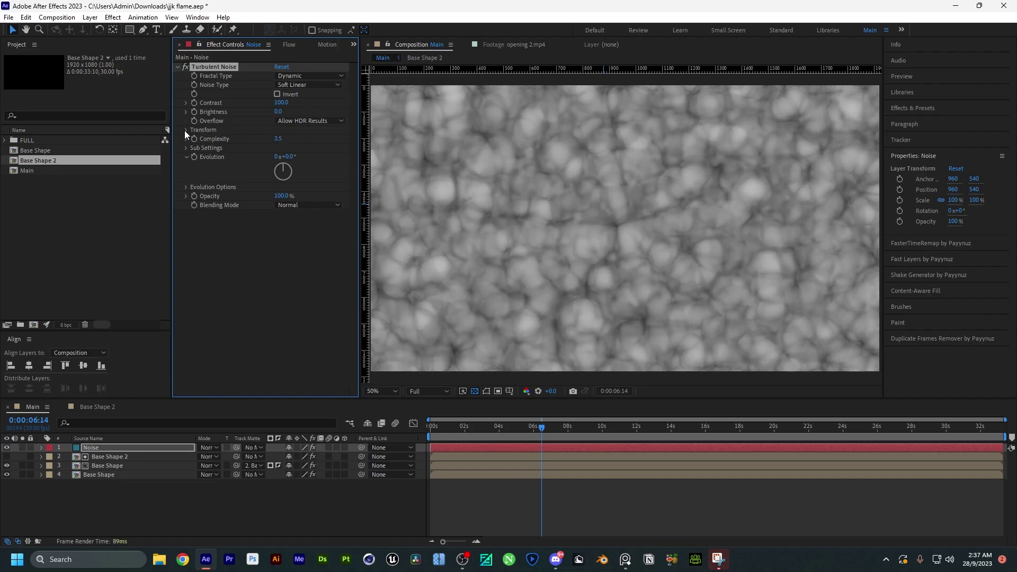
Step: Set the Turbulent Noise Scale Height to 131 and its Contrast to 151
left_click(186, 130)
left_click_drag(282, 189, 300, 190)
left_click(196, 166)
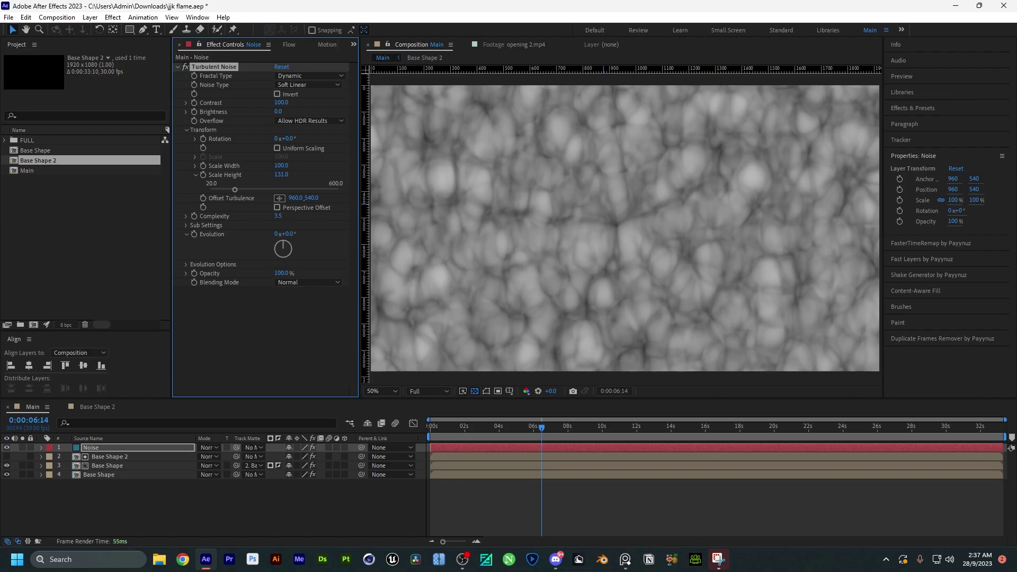
mouse_move(281, 103)
left_mouse_down()
mouse_move(310, 106)
mouse_move(267, 113)
mouse_move(278, 114)
left_mouse_up()
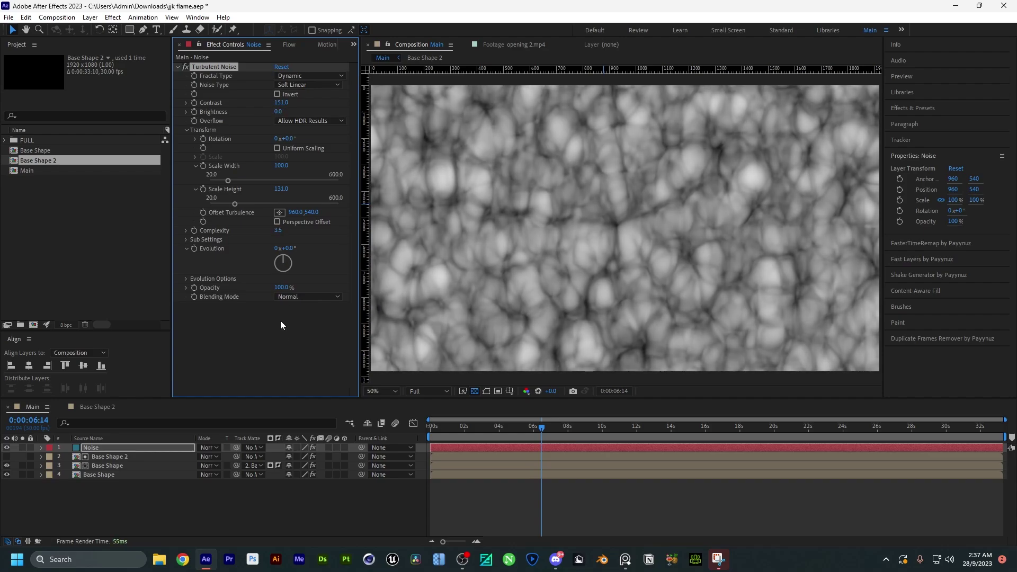
left_click(279, 339)
Step: Add the expression time*[0,-500] to the Noise layer's Offset Turbulence and preview the motion from the start
left_click(116, 446)
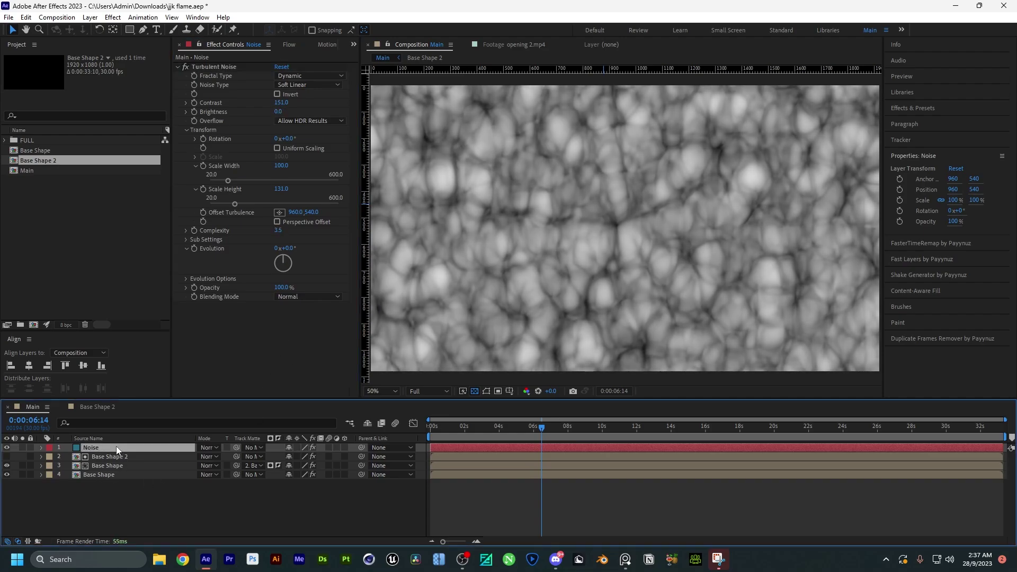
left_click(203, 212, "alt")
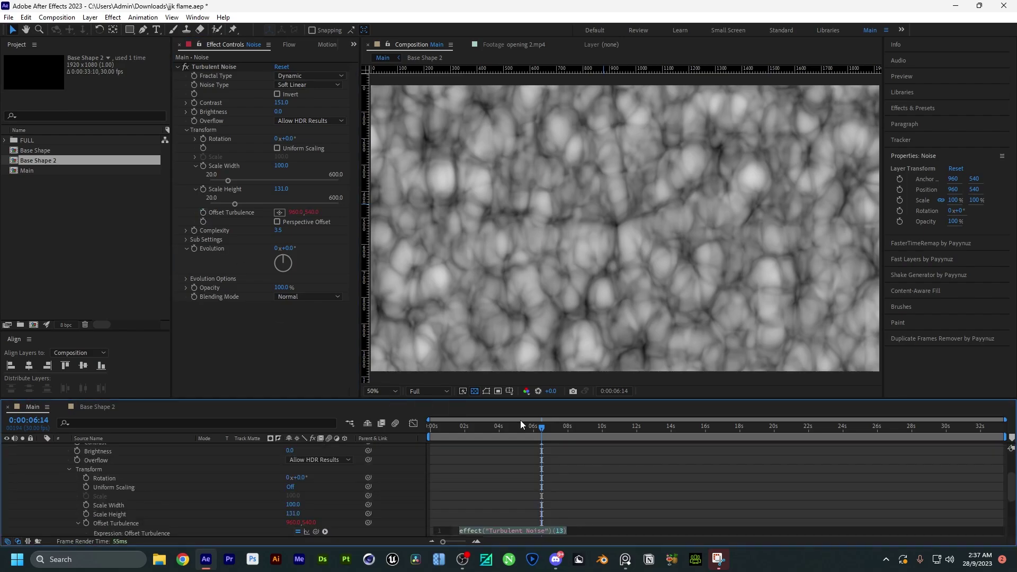
type("time*")
type("[0,-")
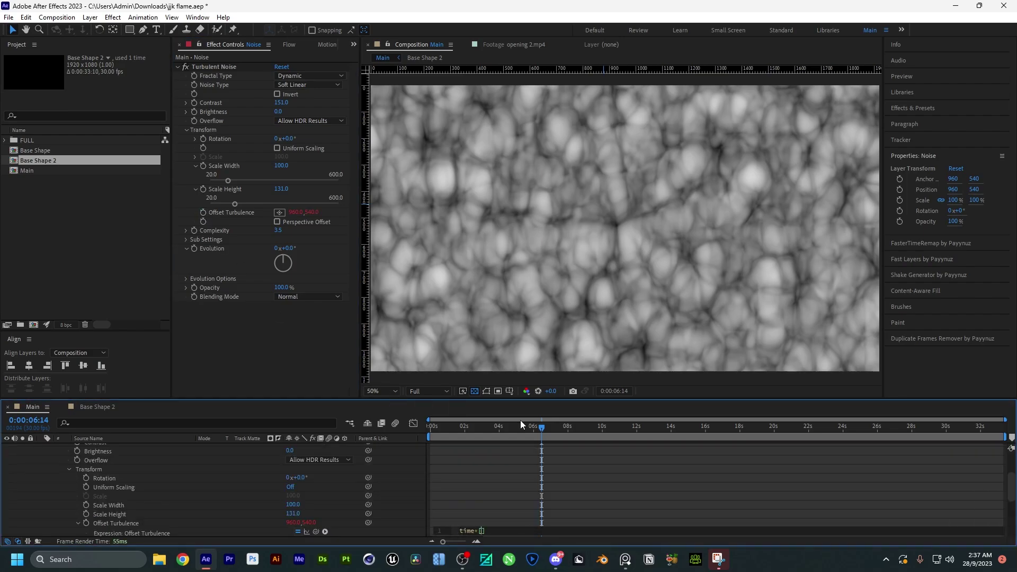
type("50")
key("BackSpace")
key("BackSpace")
type("500")
left_click(472, 491)
left_click_drag(505, 427, 395, 426)
key("space")
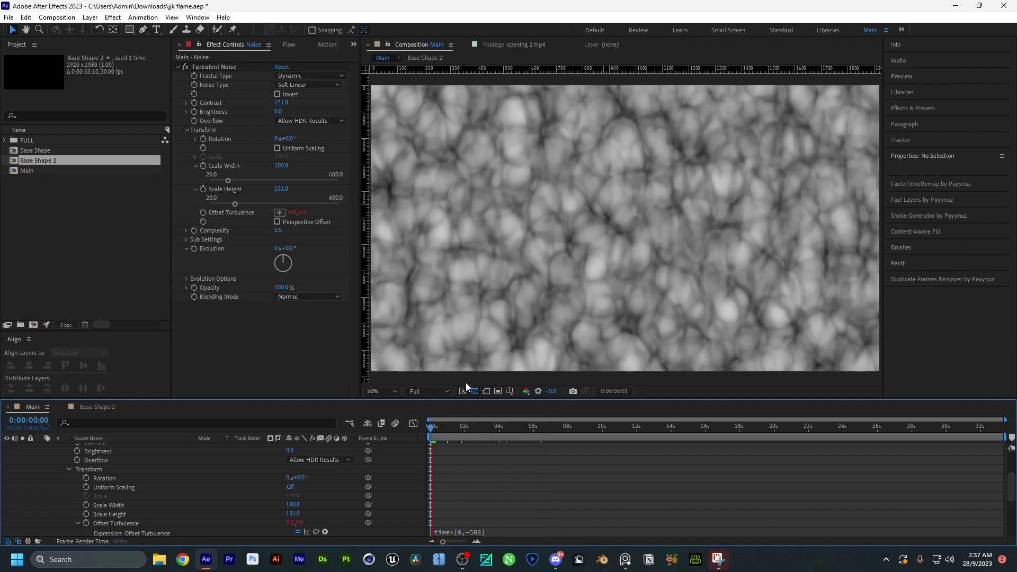
scroll(77, 482, "up", 3)
left_click(42, 448)
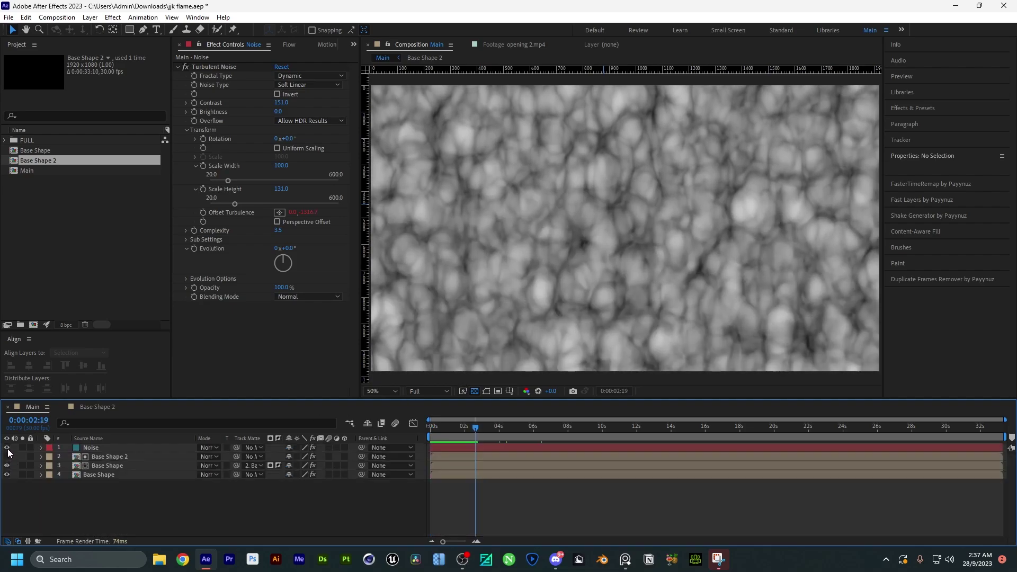
Step: Place a horizontal guide near the flame's base with the Noise layer temporarily hidden, and activate the Rectangle tool
left_click(7, 449)
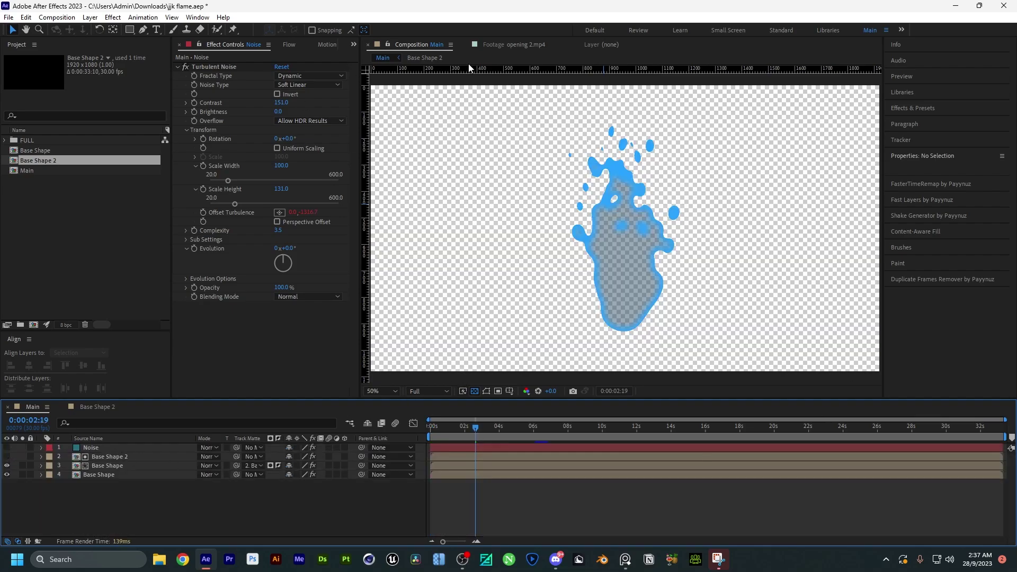
left_click_drag(489, 69, 481, 280)
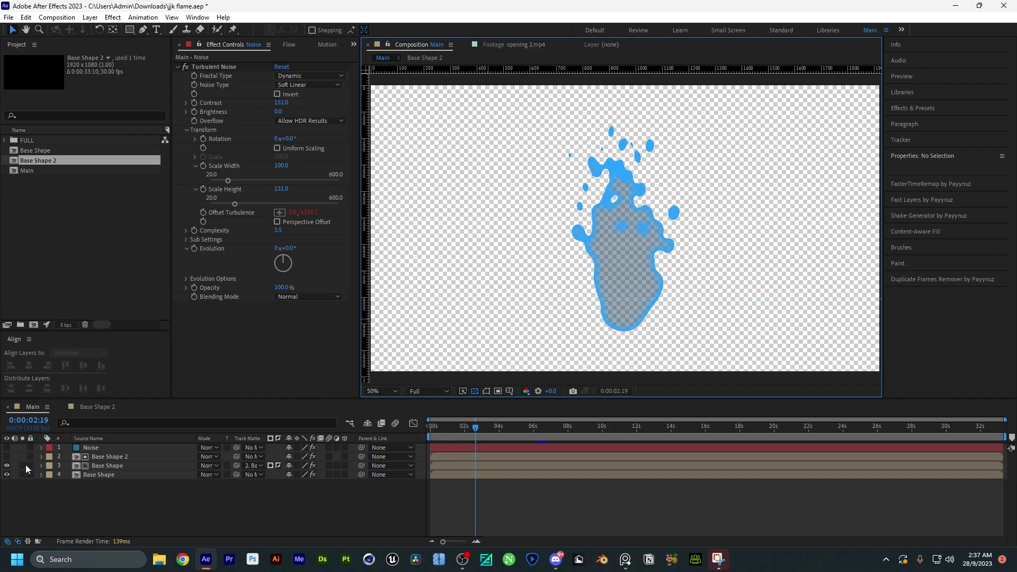
left_click(7, 448)
left_click(129, 29)
key("comma")
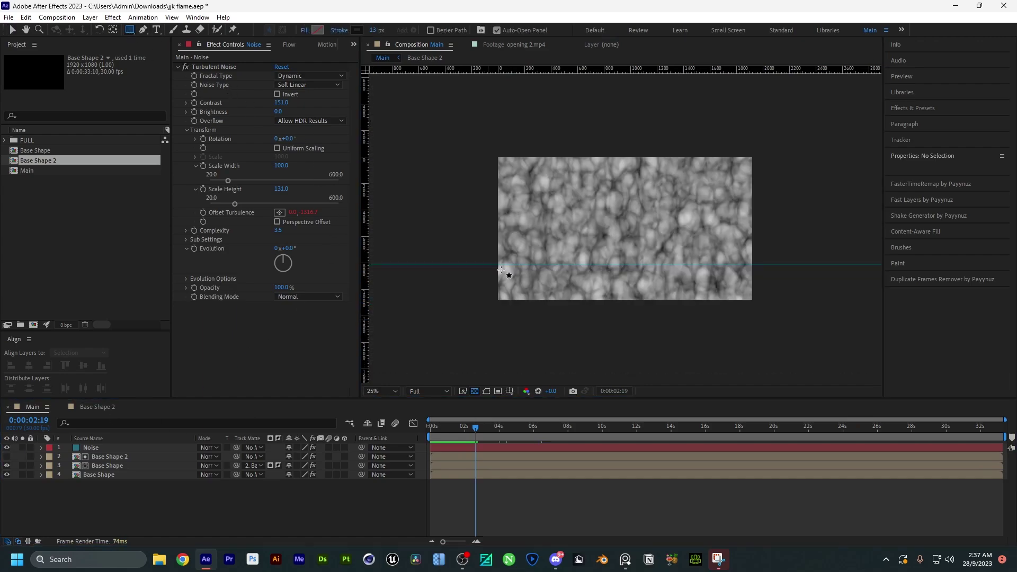
left_click_drag(422, 94, 815, 264)
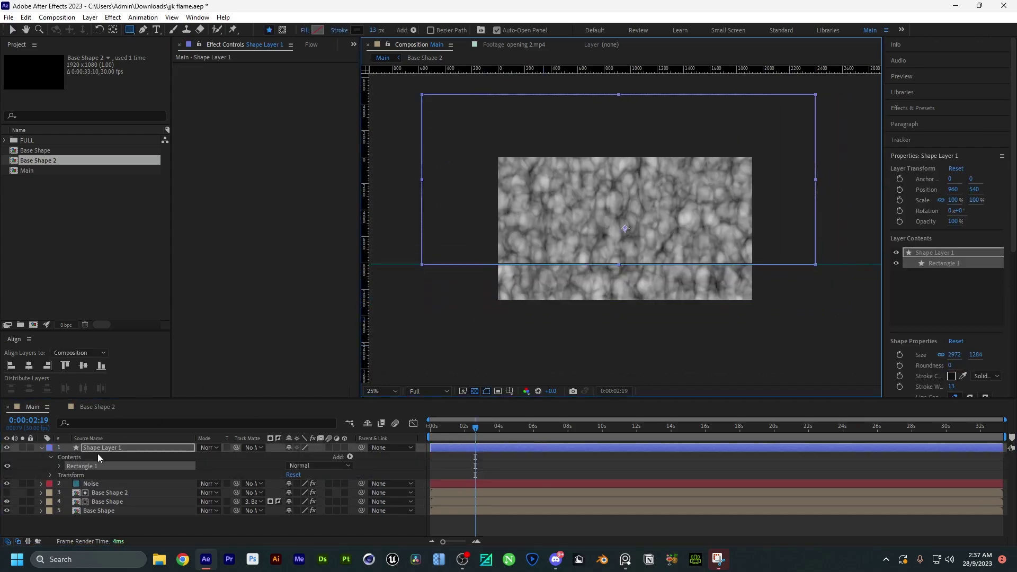
left_click(107, 447)
key("Return")
key("ctrl+z")
Step: Mask the Noise layer with a large rectangle ending at the guide and set its Mask Feather to 207 pixels
mouse_move(405, 89)
left_mouse_down()
mouse_move(625, 291)
mouse_move(792, 265)
left_mouse_up()
left_click(60, 466)
left_click_drag(299, 485, 401, 480)
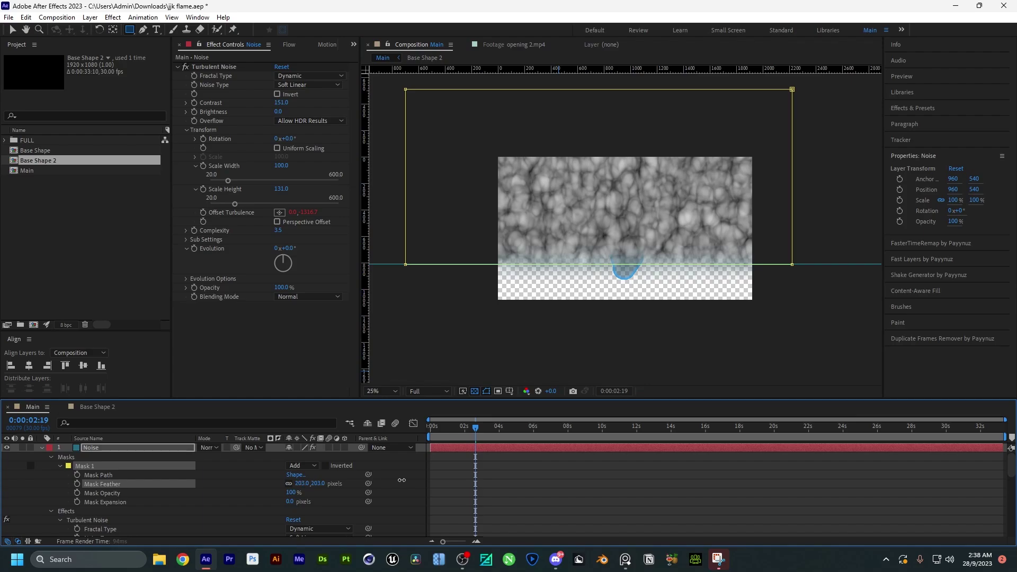
left_click(381, 391)
left_click(384, 201)
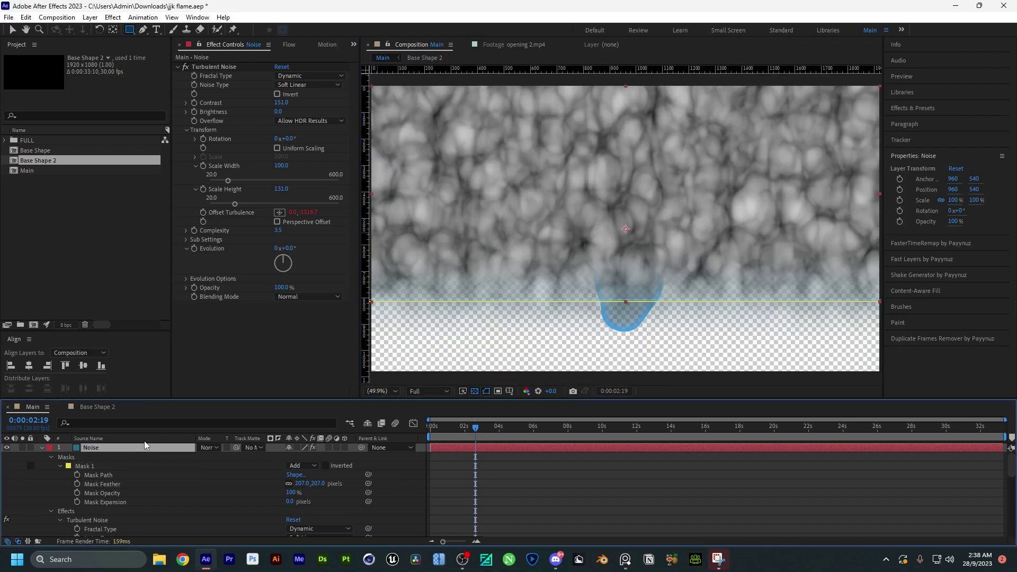
Step: Pre-compose the masked Noise layer as Noise Map and hide it
key("ctrl+shift+c")
type("Noise Map")
key("Return")
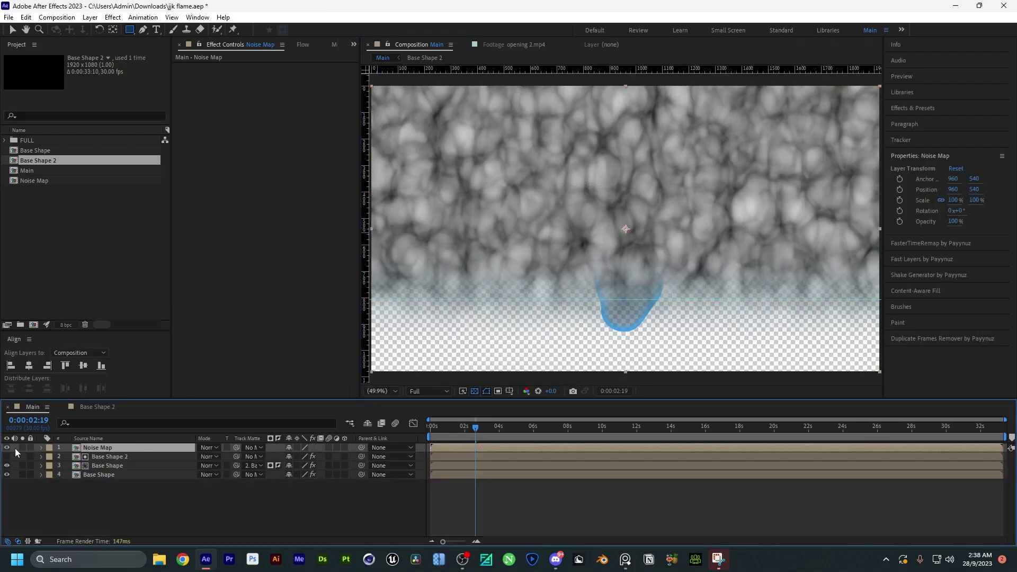
Step: Add an adjustment layer named Displacement directly below the Noise Map layer
right_click(101, 500)
mouse_move(143, 362)
left_click(265, 449)
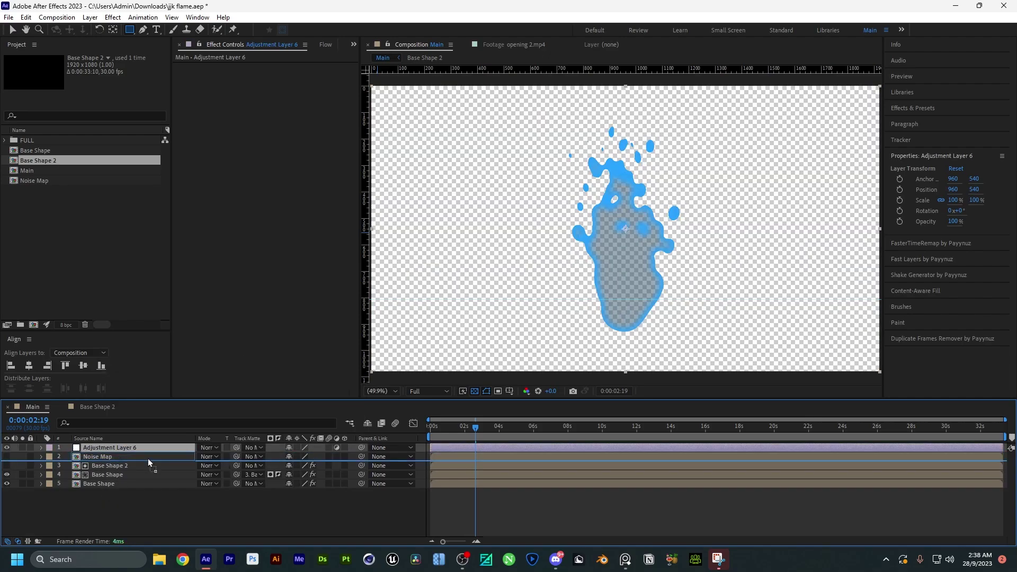
key("Return")
type("Displacement")
key("Return")
Step: Apply Displacement Map to the Displacement layer with Noise Map as its map layer, set Max Horizontal Displacement to 75, and preview it
key("ctrl+space")
type("dis")
key("Return")
left_click(291, 76)
left_click(308, 101)
left_click_drag(278, 94, 318, 98)
left_click_drag(476, 426, 506, 428)
key("space")
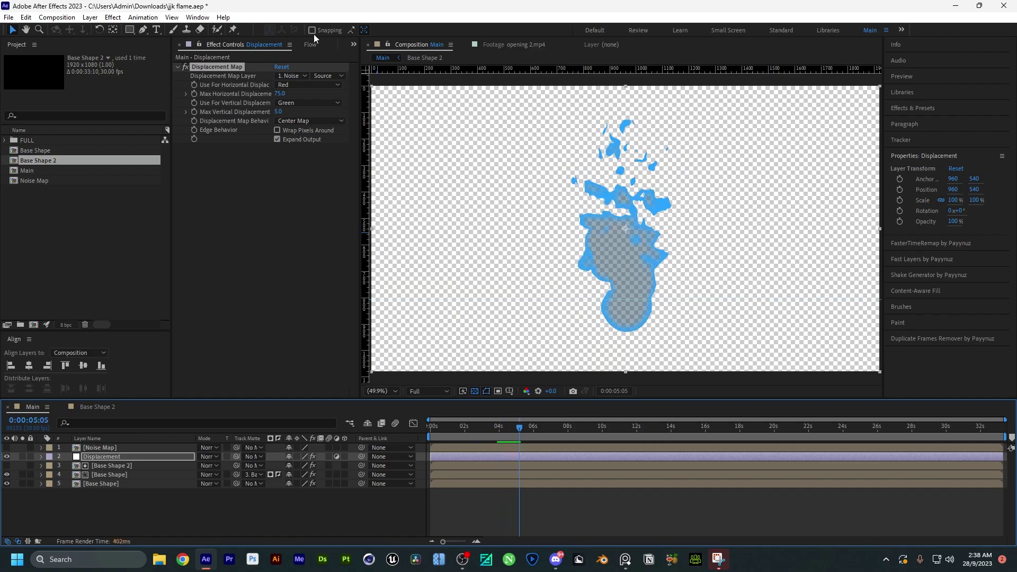
left_click(178, 67)
Step: Duplicate the bottom Base Shape layer and move the copy to the top of the layer stack
left_click(112, 484)
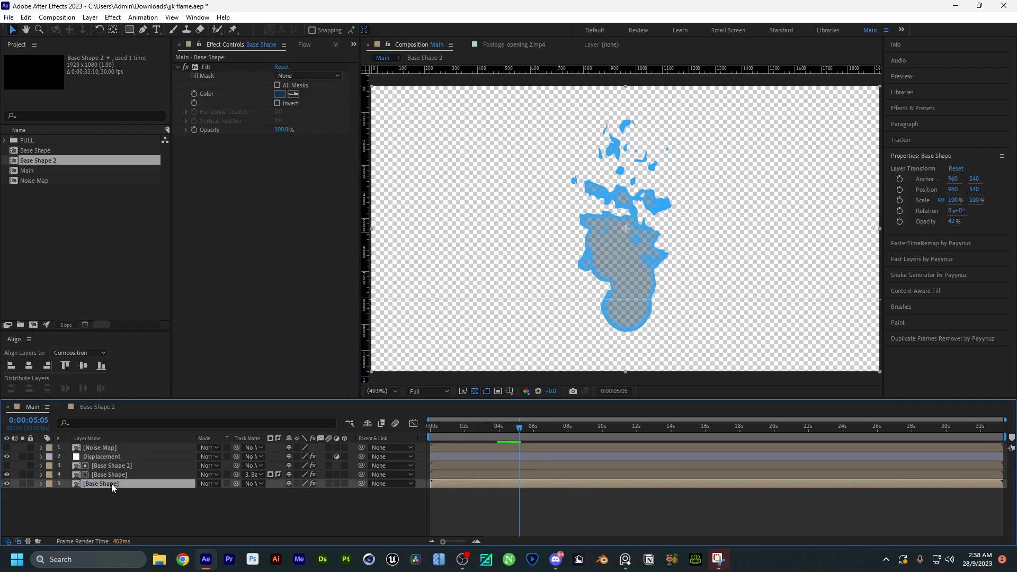
key("ctrl+d")
left_click_drag(113, 485, 116, 446)
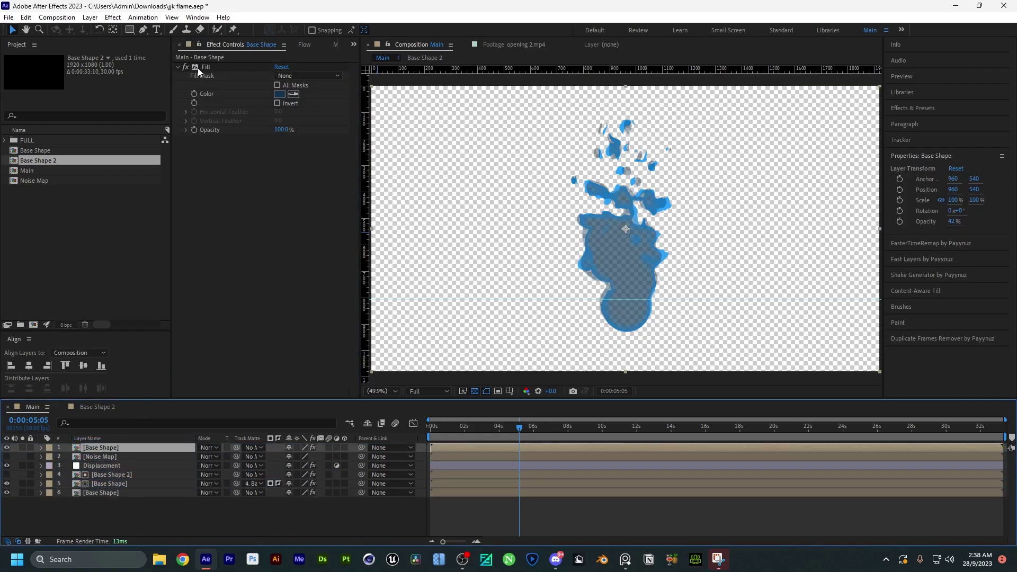
Step: Change the top Base Shape layer's Fill colour to near-black, 101010, and set its opacity to 100%
left_click(277, 91)
mouse_move(281, 240)
left_mouse_down()
mouse_move(202, 404)
mouse_move(205, 385)
mouse_move(171, 326)
left_mouse_up()
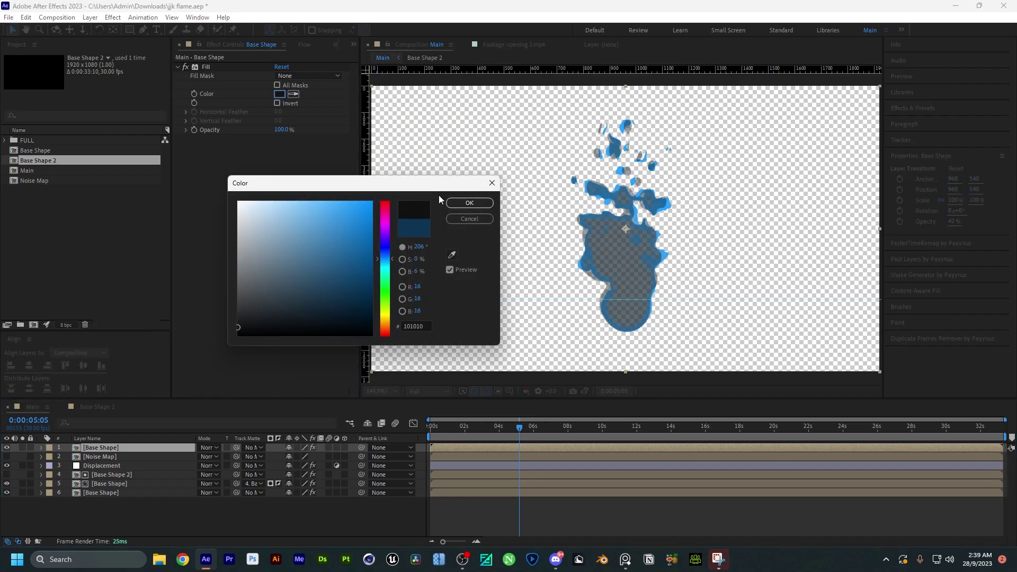
left_click(469, 203)
key("t")
left_click_drag(298, 455, 339, 455)
Step: Hide the Displacement layer and apply Simple Choker to the top Base Shape layer with a Choke Matte of -18.50
left_click(7, 475)
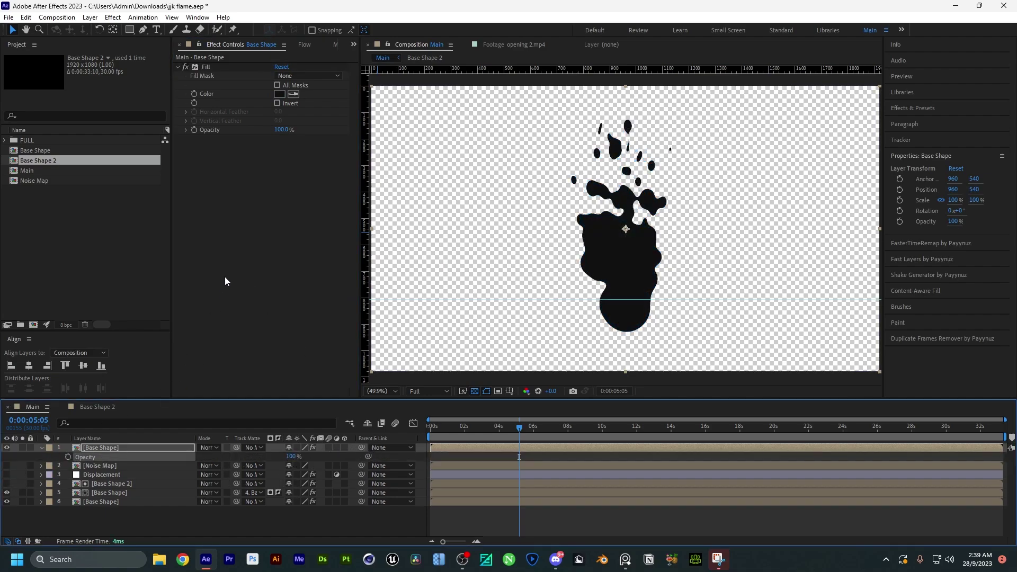
key("ctrl+space")
type("sim")
key("Return")
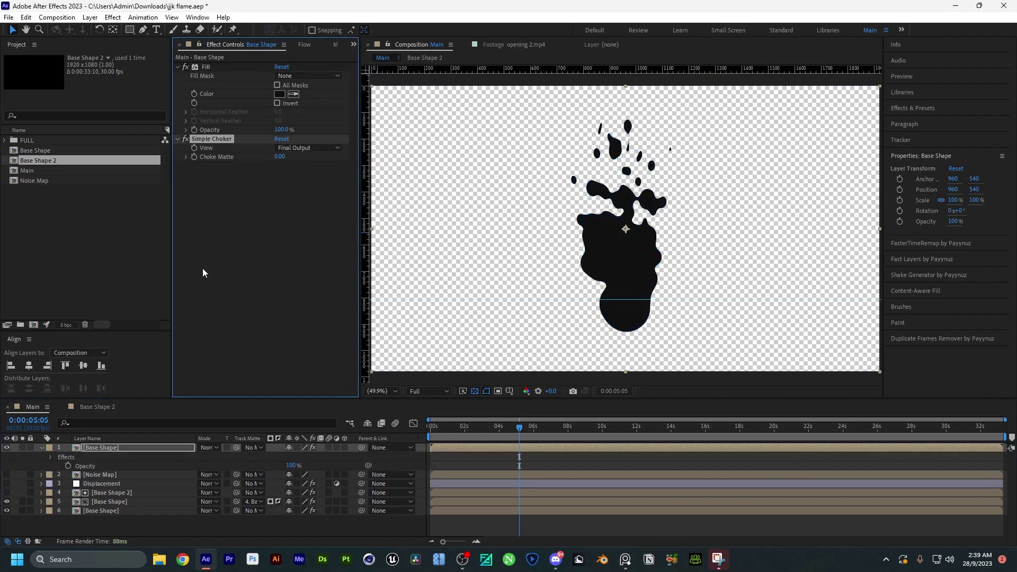
left_click_drag(282, 156, 192, 163)
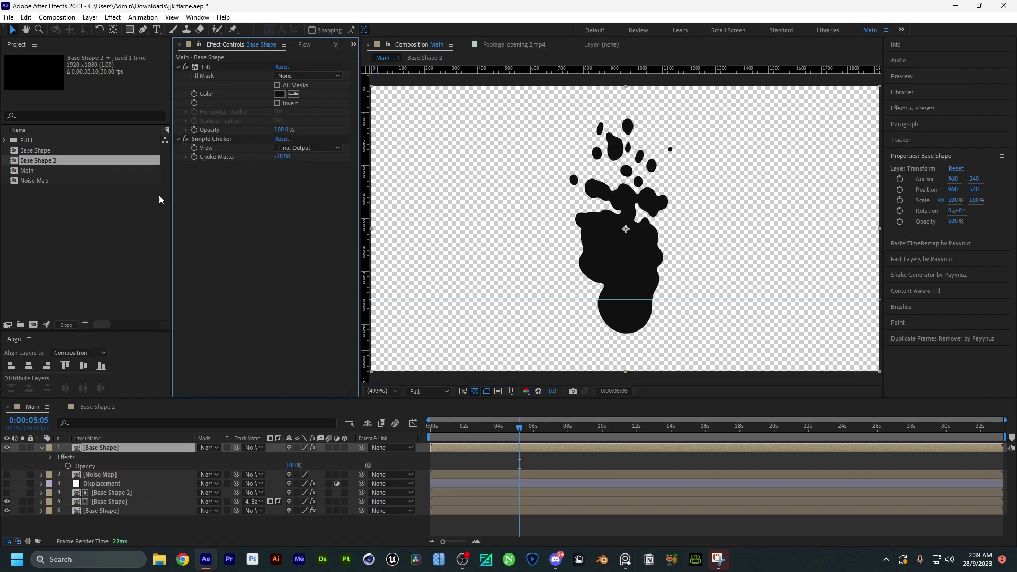
Step: Apply Set Matte to the top Base Shape layer, taking the matte from layer 5, Base Shape, and invert it
key("ctrl+space")
type("set m")
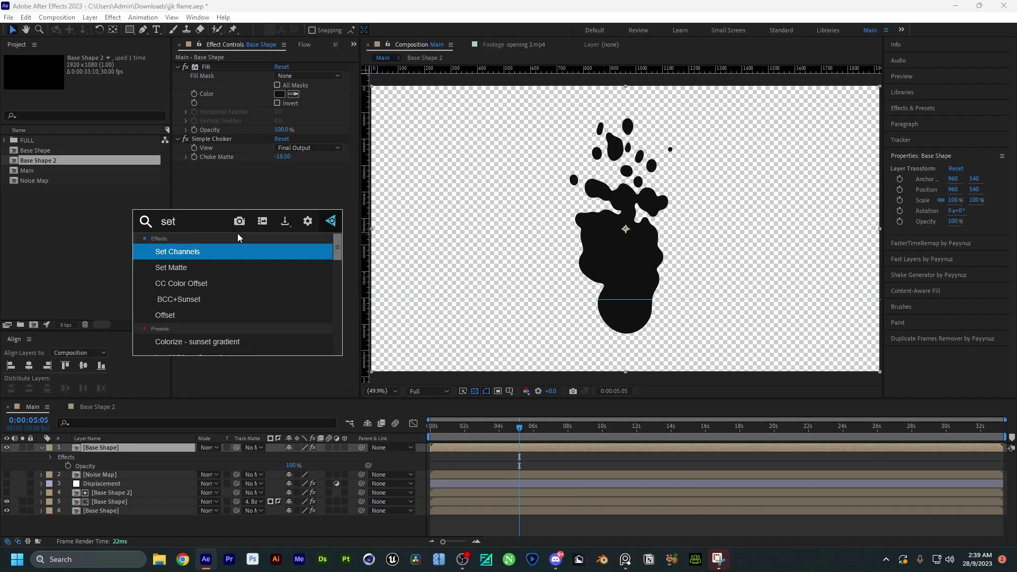
key("Return")
left_click(293, 175)
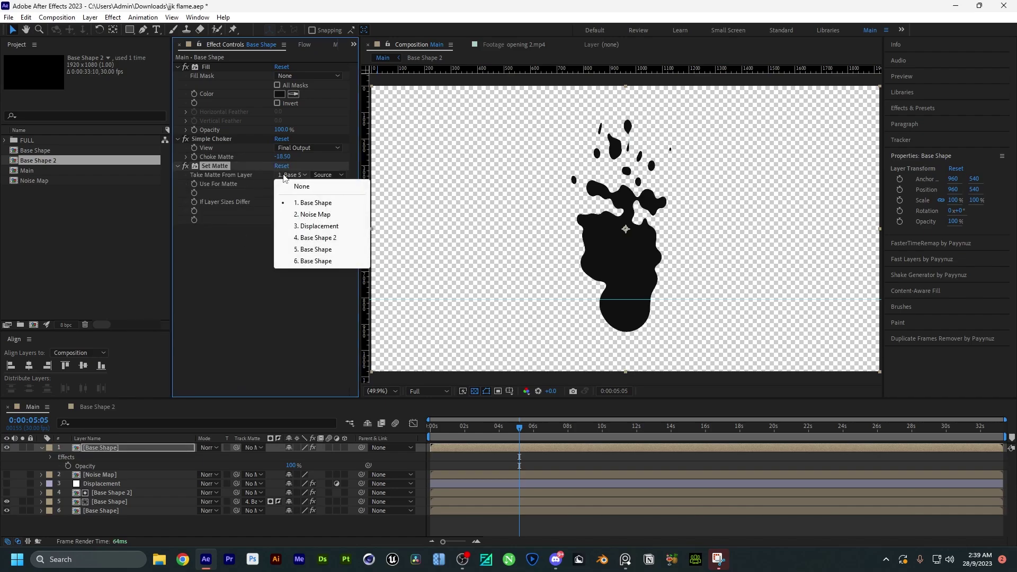
left_click(305, 250)
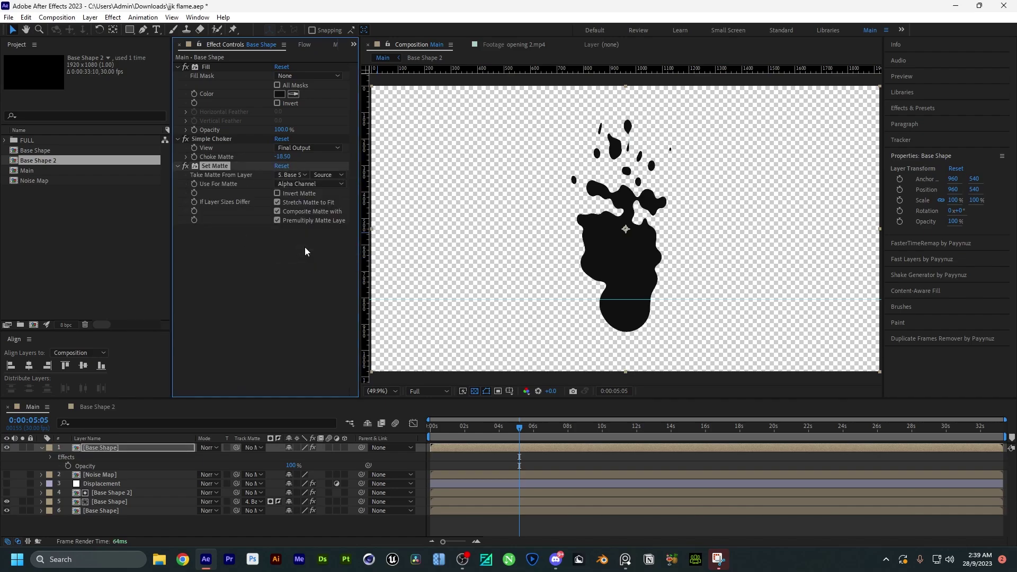
left_click(278, 193)
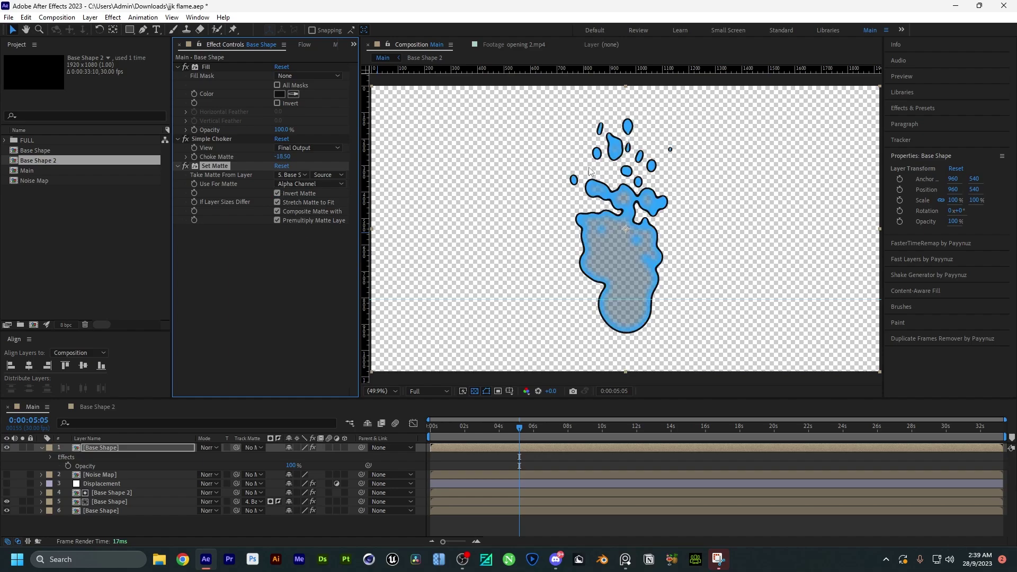
Step: Thicken the flame's black outline by setting the Simple Choker's Choke Matte to -22.20
scroll(586, 148, "up", 2)
left_click_drag(282, 157, 265, 158)
left_click(258, 291)
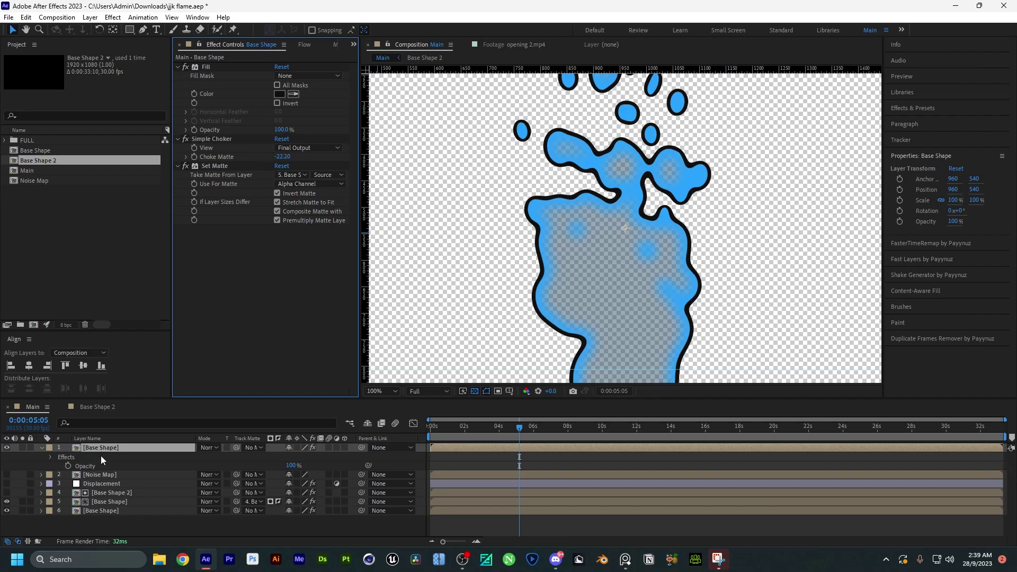
Step: Apply the Displacement Map effect to the top Base Shape layer
left_click(110, 523)
left_click(42, 449)
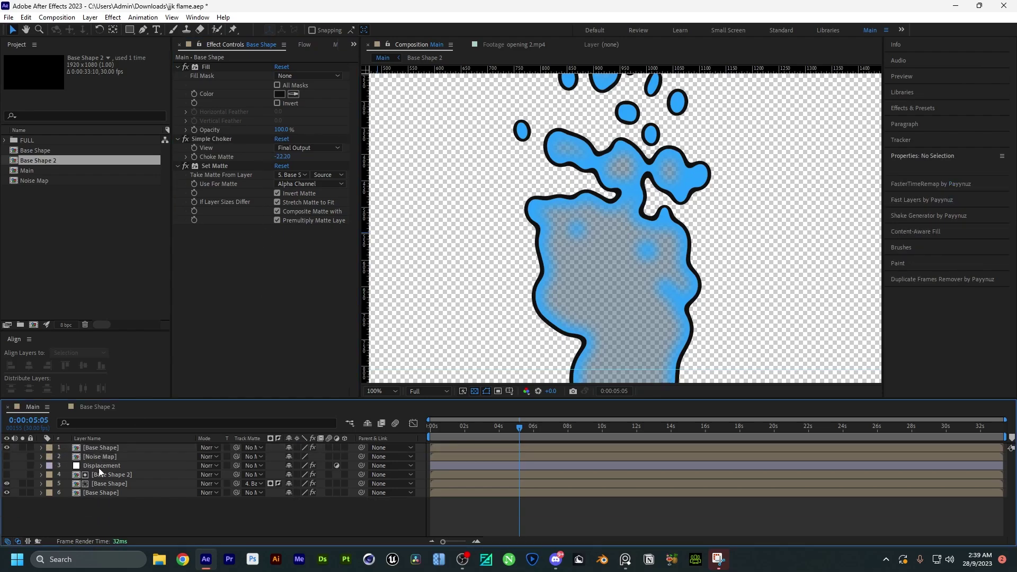
left_click(119, 447)
key("ctrl+space")
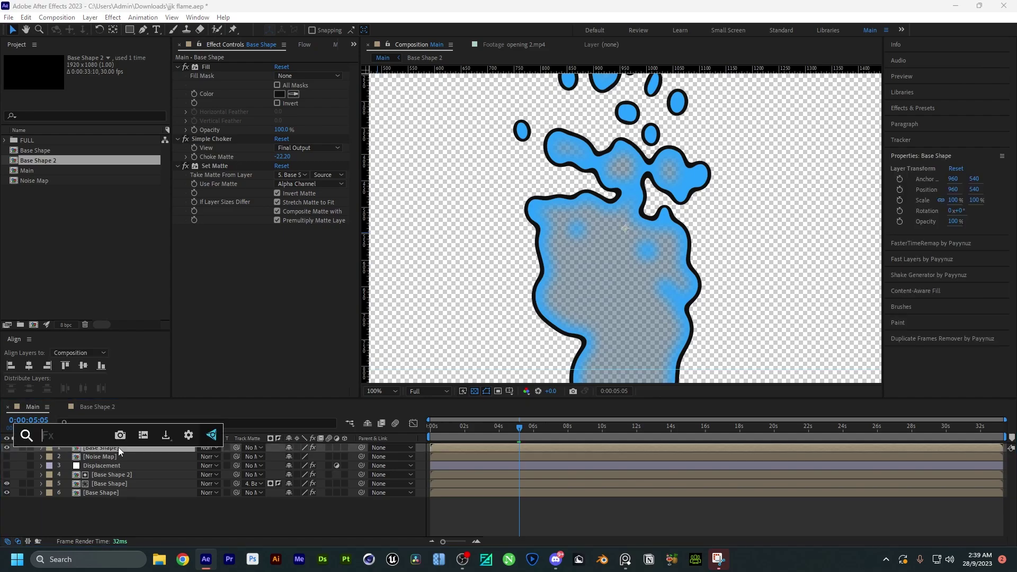
type("dis")
key("Down")
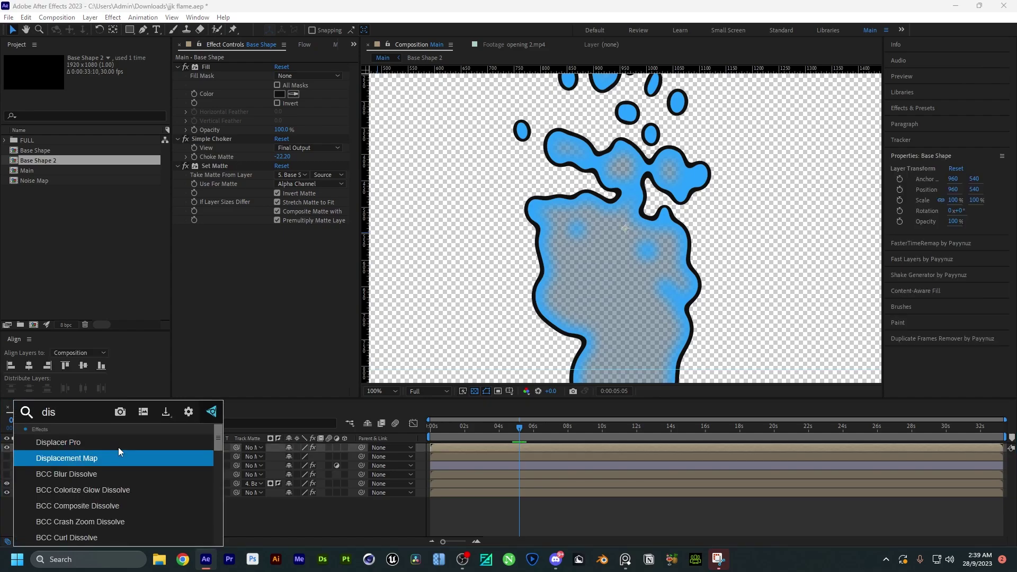
key("Return")
Step: Use the Noise Map layer as the displacement map and set the maximum horizontal displacement to 35
left_click(305, 238)
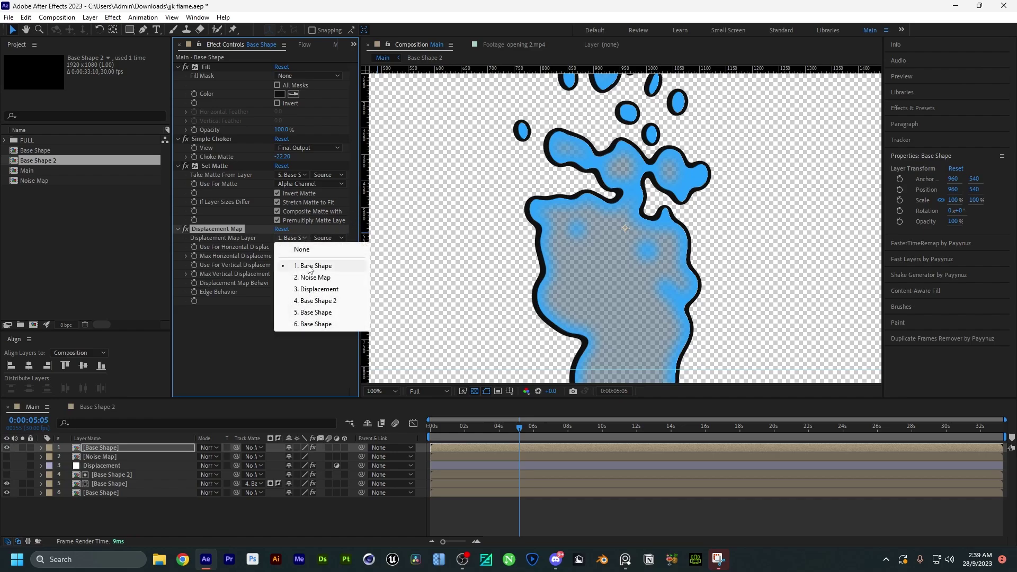
left_click(306, 273)
left_click_drag(278, 256, 303, 263)
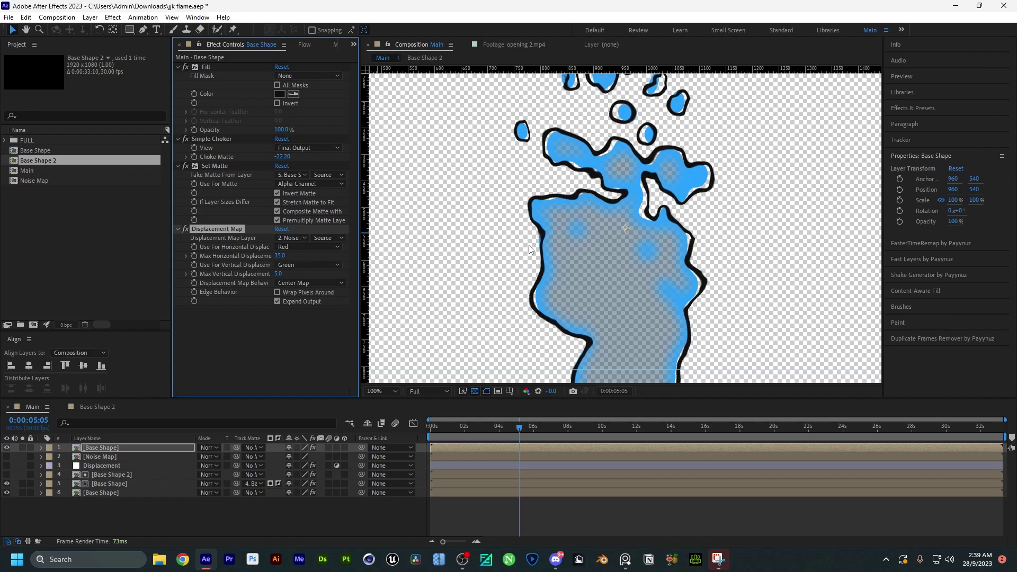
scroll(525, 252, "down", 2)
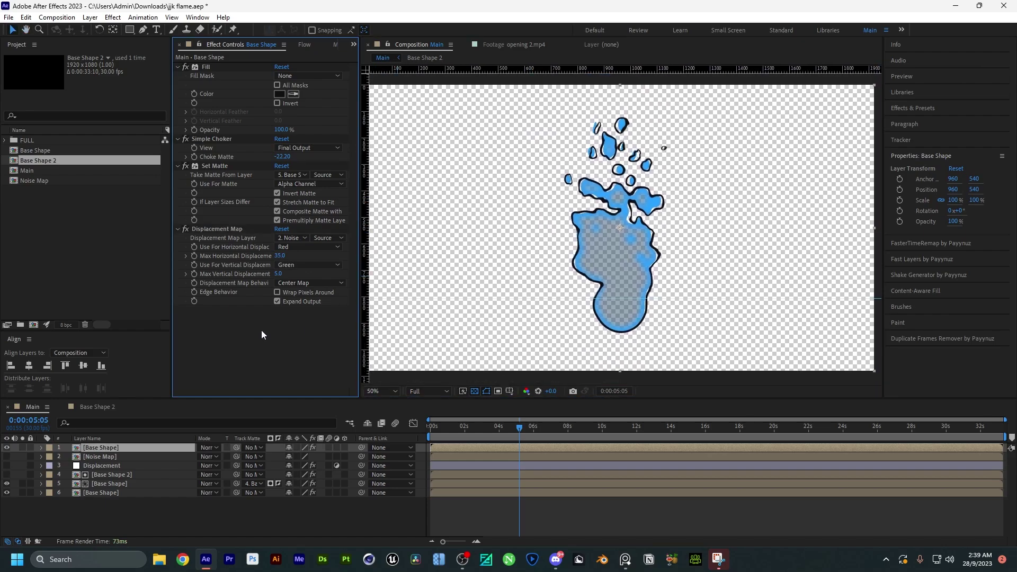
Step: Apply Roughen Edges to the top Base Shape layer and adjust its Border and Scale
key("ctrl+space")
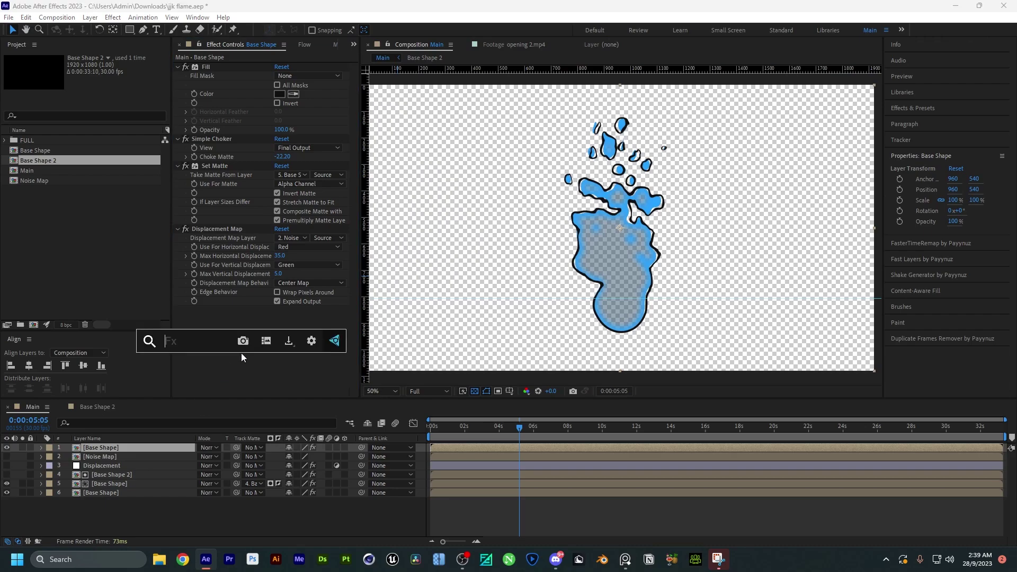
type("rough")
key("Return")
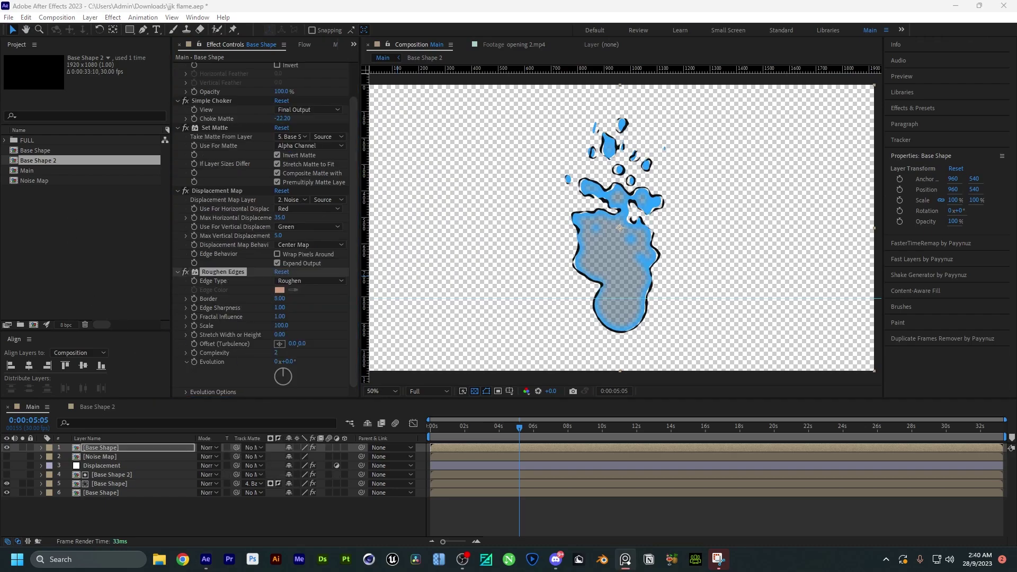
left_click_drag(279, 298, 379, 311)
scroll(618, 204, "up", 2)
left_click_drag(281, 325, 255, 332)
Step: Try the Roughen Color, Cut and Rusty edge types, settle on Spiky, and readjust the Roughen Edges border
left_click(296, 281)
left_click(313, 303)
left_click(305, 280)
left_click(304, 316)
left_click(307, 281)
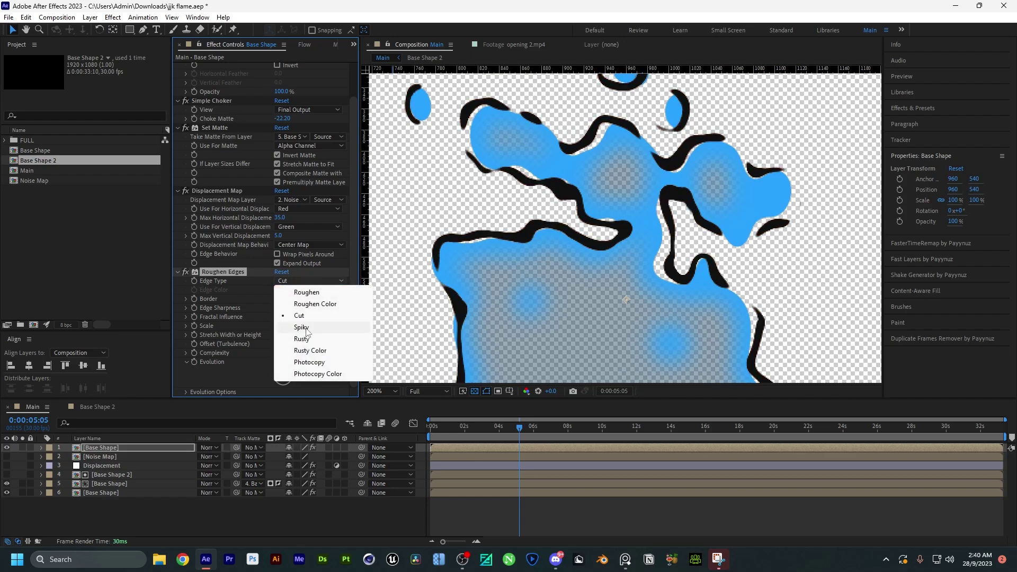
left_click(304, 328)
left_click(312, 281)
left_click(305, 338)
left_click(321, 280)
left_click(302, 327)
mouse_move(291, 301)
left_mouse_down()
mouse_move(303, 309)
mouse_move(287, 316)
left_mouse_up()
Step: Set the Simple Choker's Choke Matte to -32.80 and fine-tune the Roughen Edges settings
scroll(288, 315, "up", 1)
left_click_drag(282, 157, 226, 156)
scroll(593, 278, "down", 1)
left_click_drag(593, 279, 588, 252)
left_click_drag(283, 346, 273, 359)
scroll(274, 359, "down", 1)
left_click(178, 272)
Step: Apply S_AutoPaint to the top Base Shape layer with the Van Gogh style and a Frequency of 187
left_click(223, 325)
key("ctrl+space")
type("s_auto")
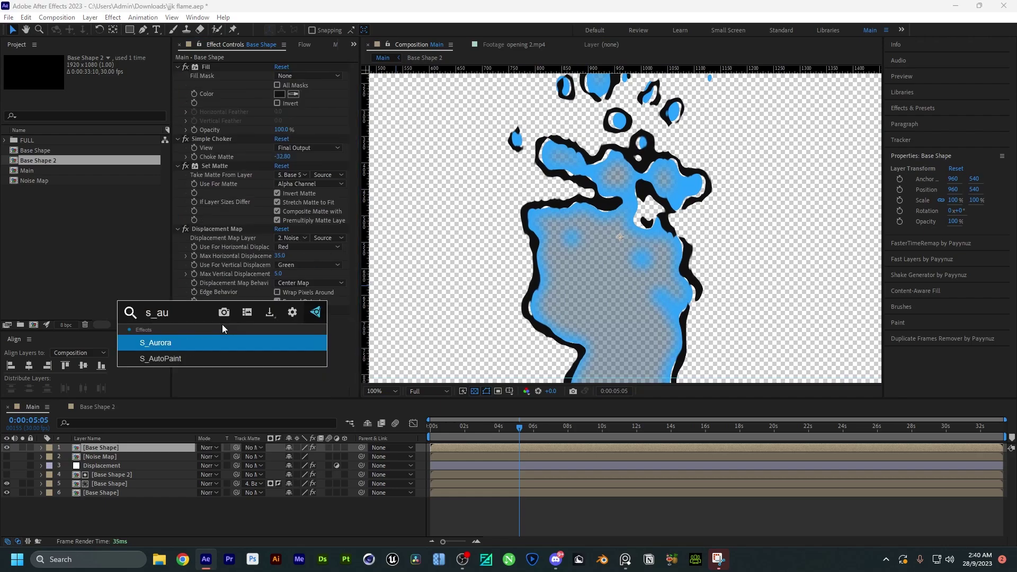
key("Return")
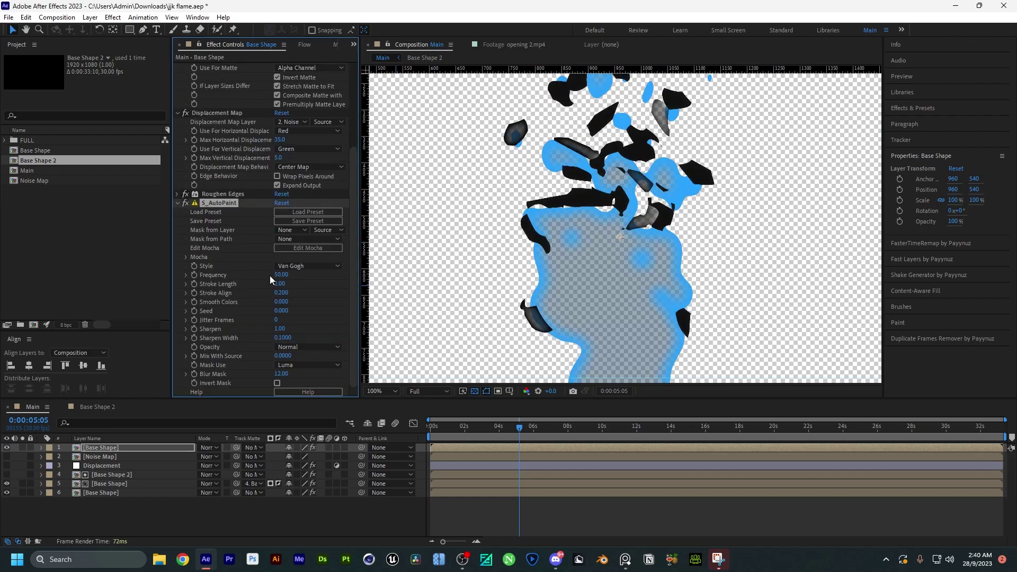
left_click_drag(282, 274, 350, 276)
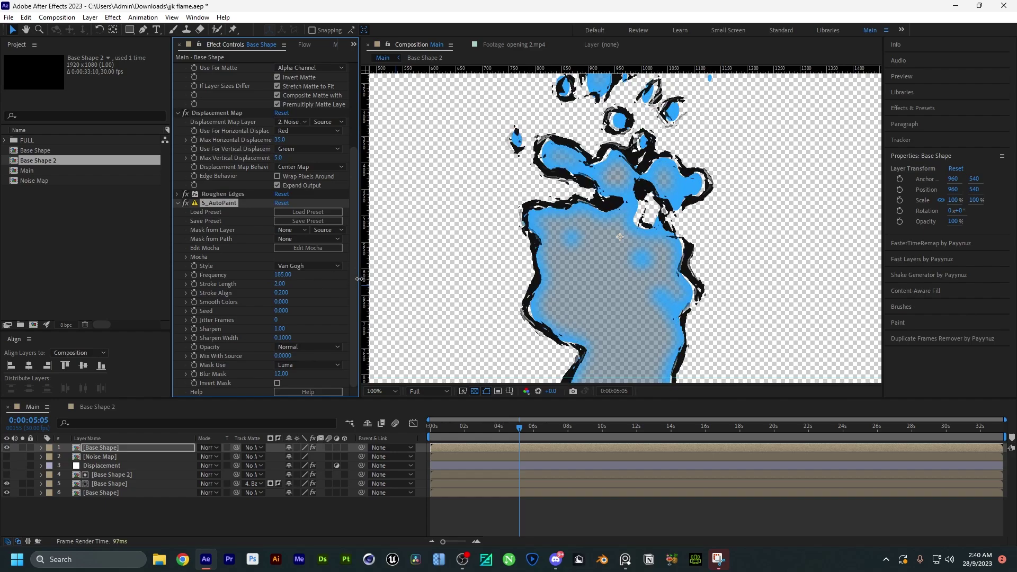
key("alt+Tab")
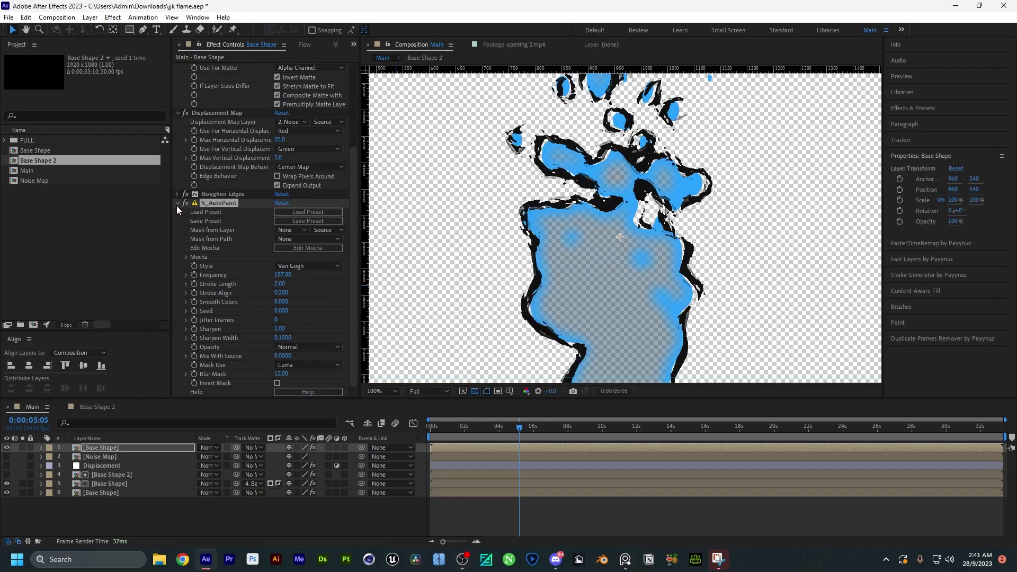
left_click(177, 204)
Step: Move the Displacement Map effect below S_AutoPaint in the top Base Shape layer's effect order
left_click_drag(206, 227, 227, 322)
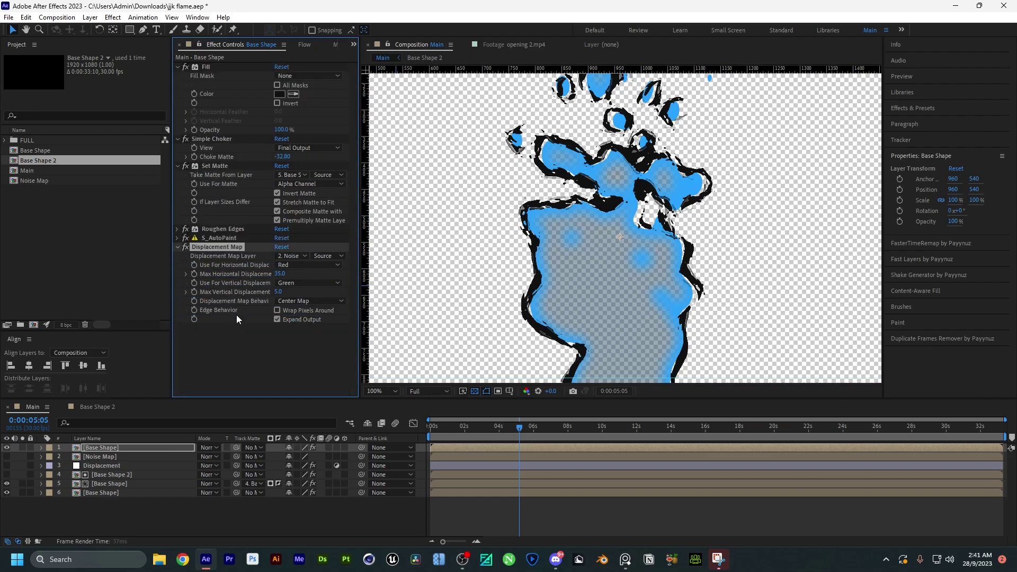
scroll(504, 238, "down", 2)
scroll(666, 236, "up", 2)
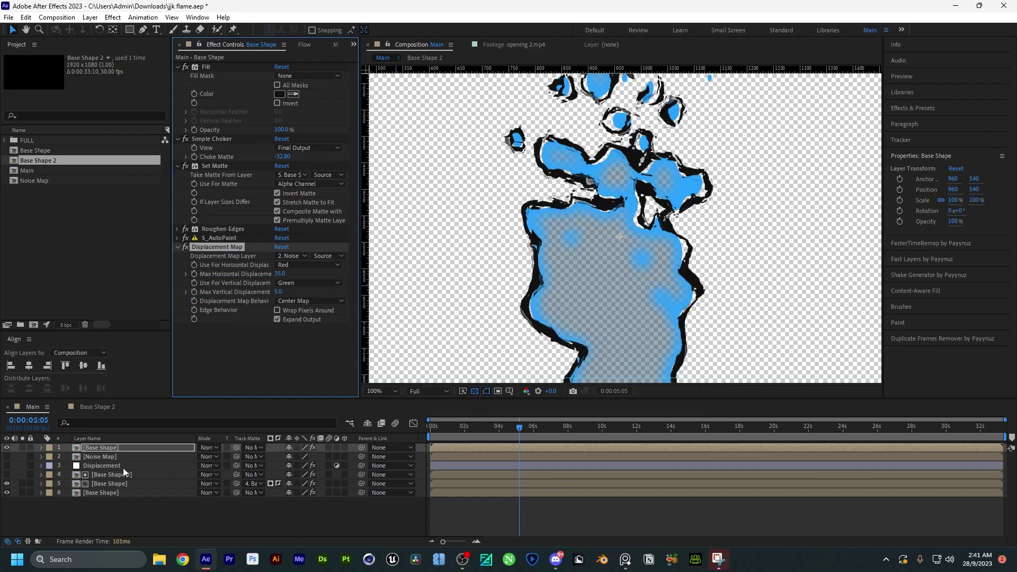
Step: Make the Displacement layer visible again and check the whole flame at 0:00:06:19
left_click(9, 466)
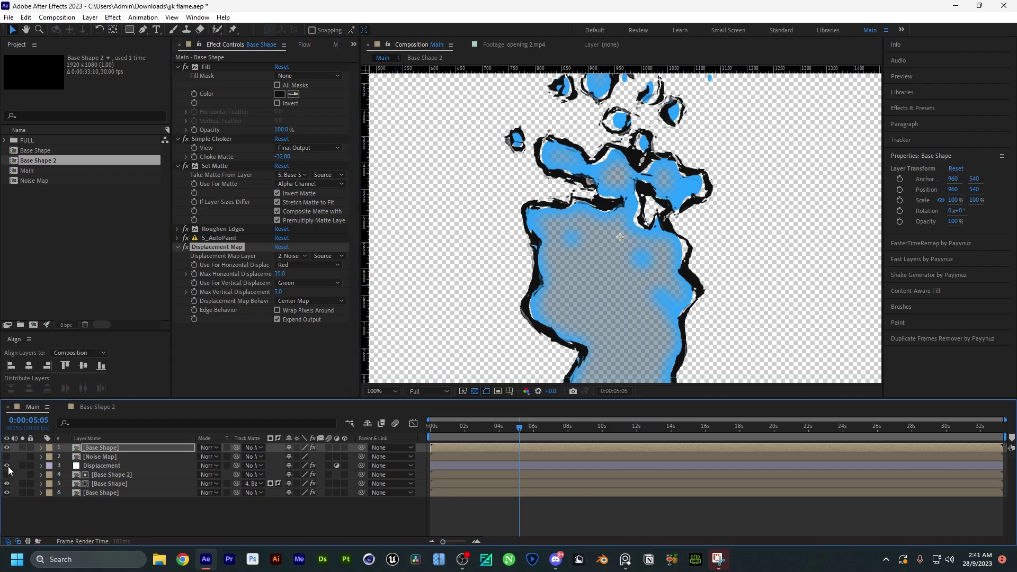
left_click(148, 514)
scroll(563, 297, "down", 2)
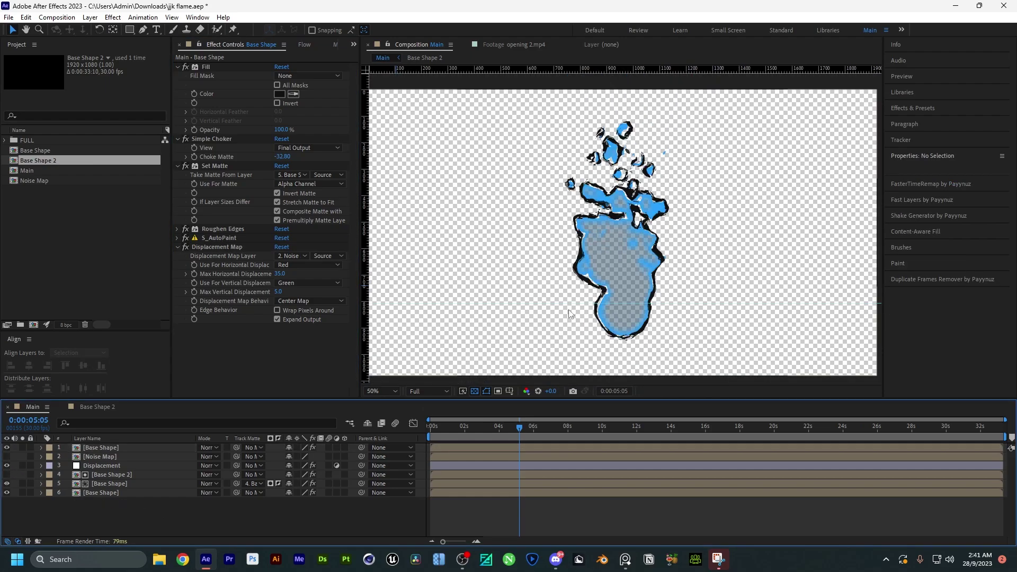
left_click_drag(531, 427, 544, 428)
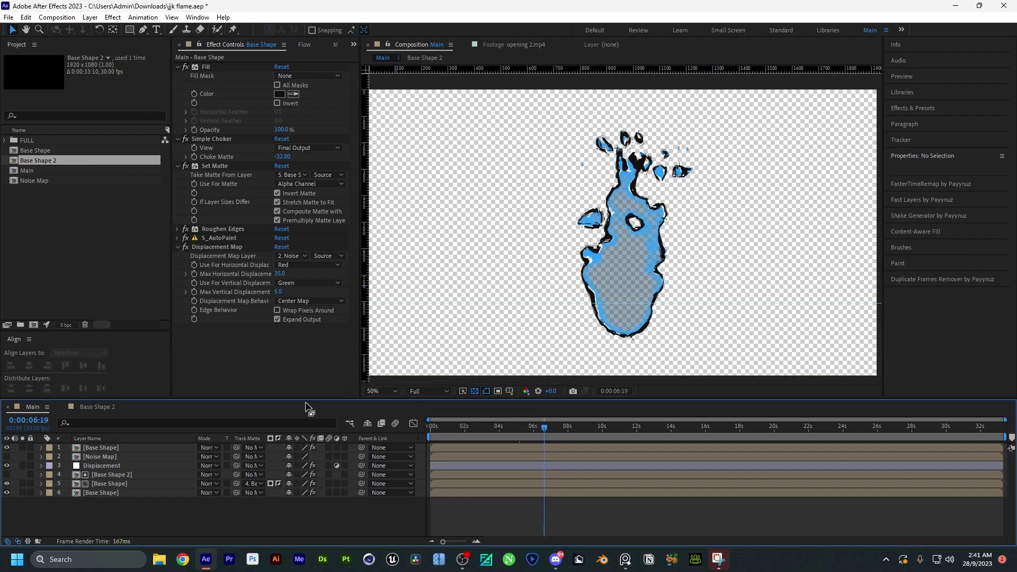
Step: Duplicate the bottom Base Shape layer and move the copy directly below the top outline layer
left_click(119, 493)
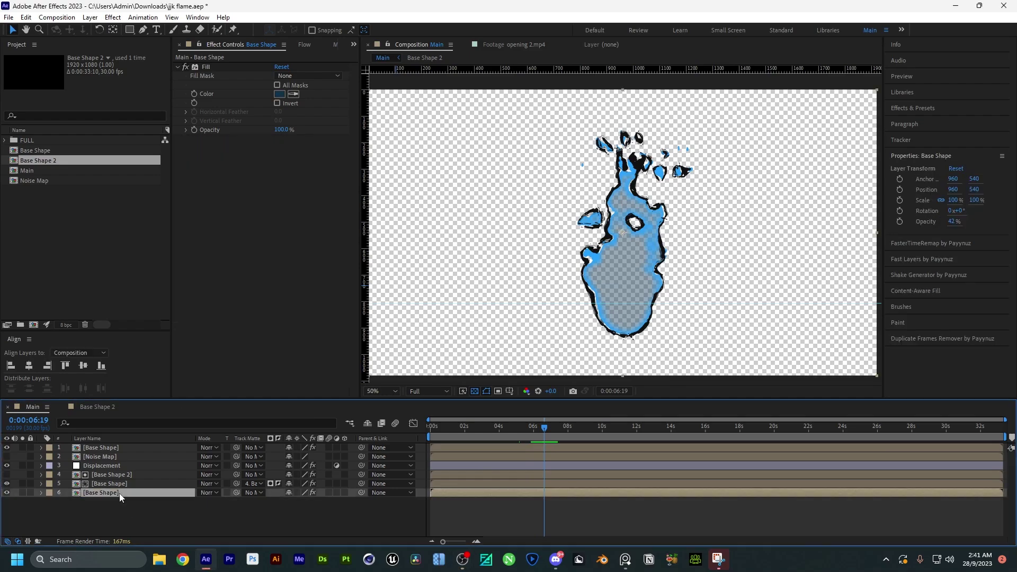
key("ctrl+d")
left_click_drag(123, 490, 127, 452)
left_click(123, 446)
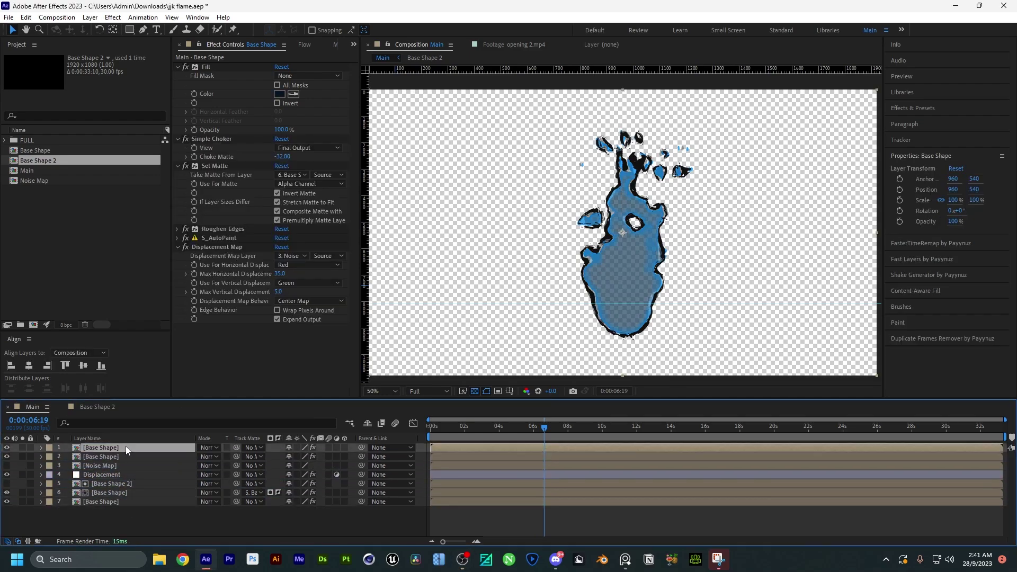
key("Return")
left_click(126, 446)
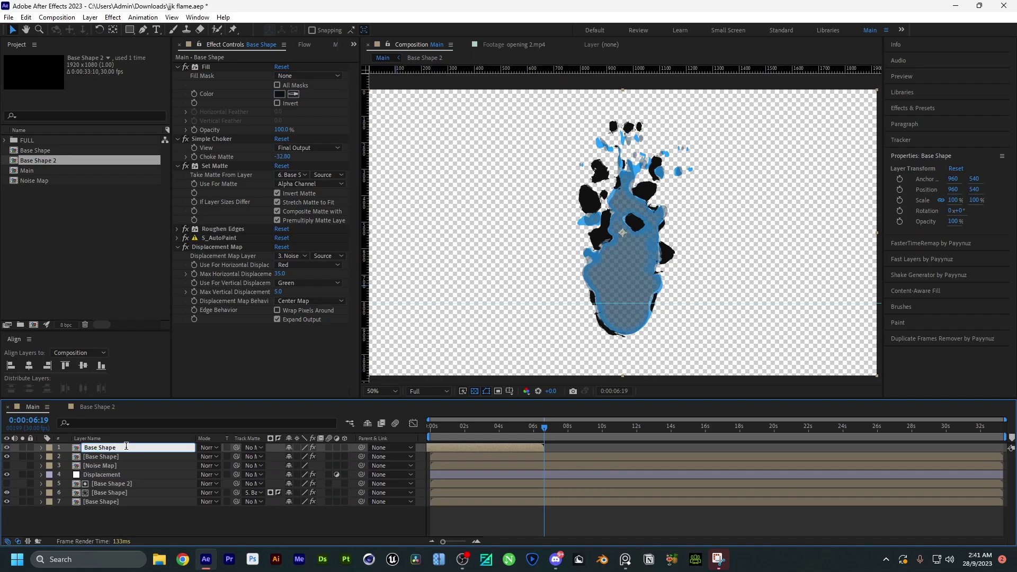
left_click(157, 513)
key("ctrl+z")
key("ctrl+z")
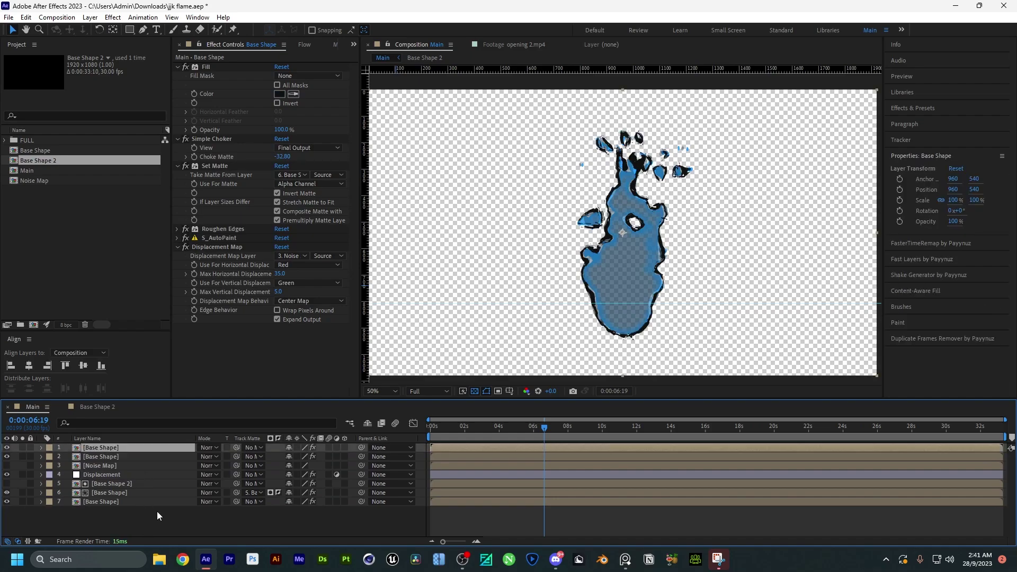
Step: Rename the top layer Base Shape STROKE and the duplicate below it Base Shape DASH LINE
key("Return")
key("Right")
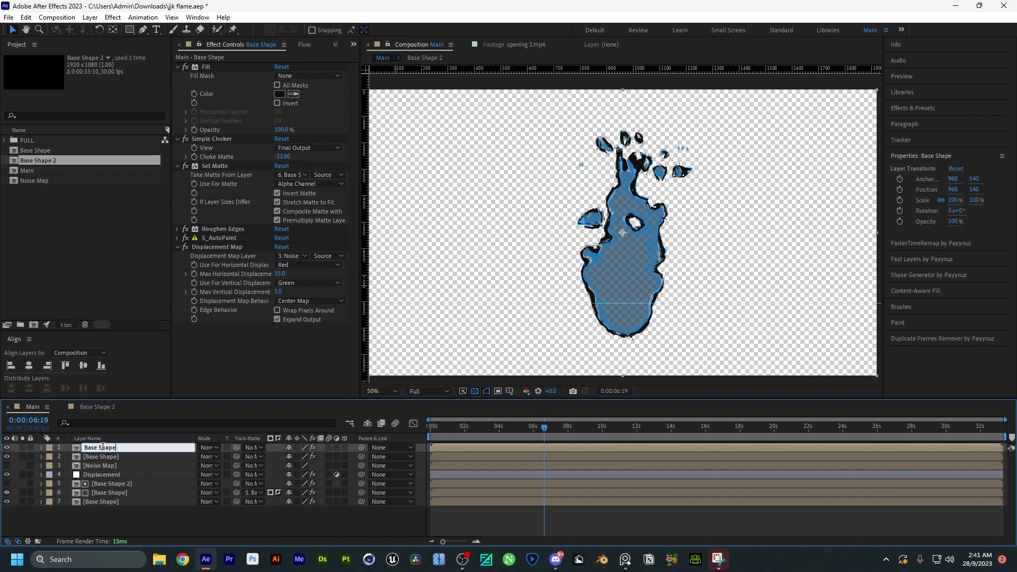
key("Return")
left_click(103, 456)
key("Return")
key("Right")
type("DASH LINE")
key("Return")
Step: Apply Fractal Noise to the Base Shape DASH LINE layer
left_click(255, 205)
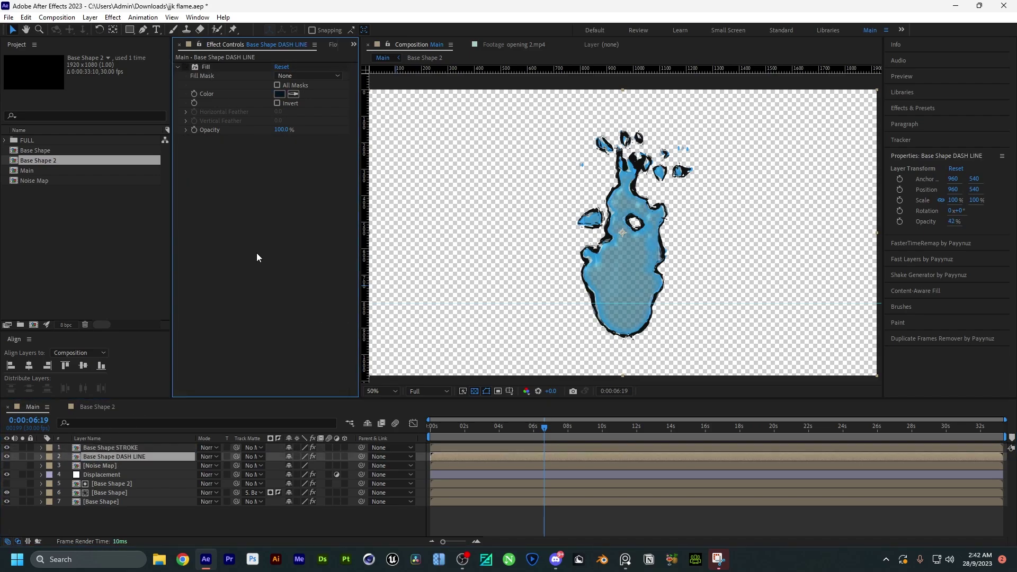
key("ctrl+space")
type("frac")
key("Down")
key("Return")
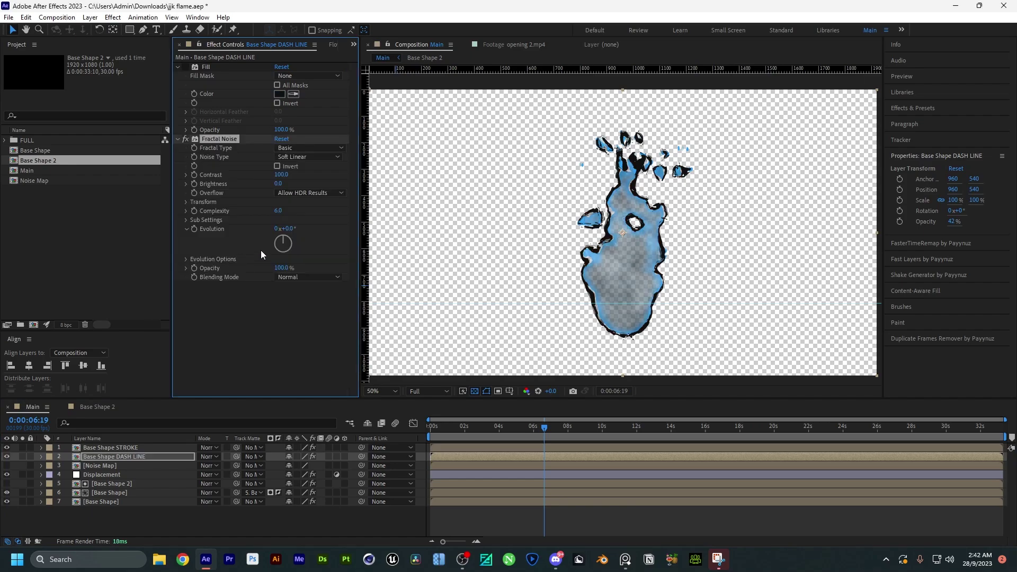
Step: Solo the DASH LINE layer and set its Fractal Noise Contrast to 353 and Brightness to -128
left_click(22, 456)
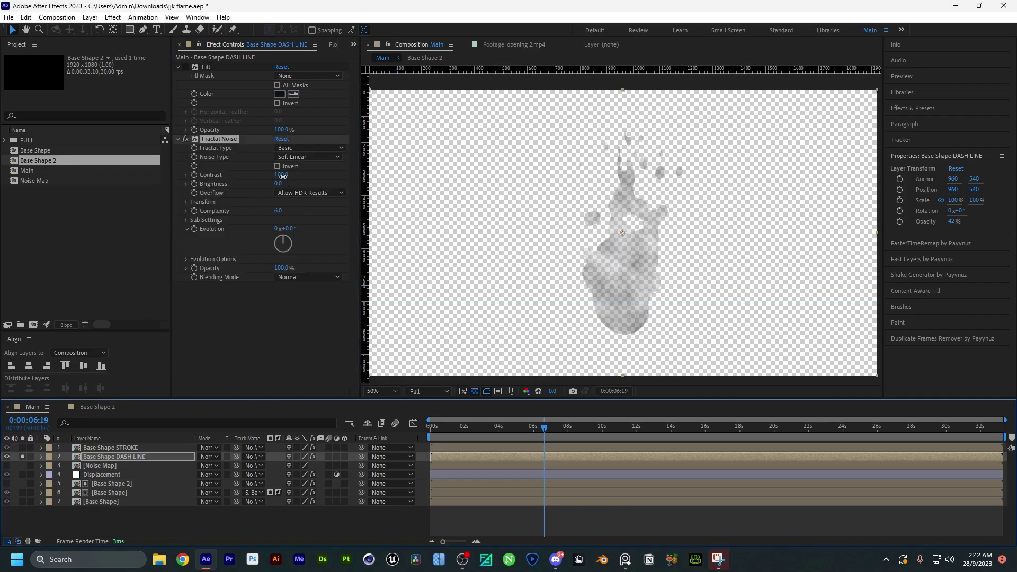
left_click_drag(283, 176, 419, 183)
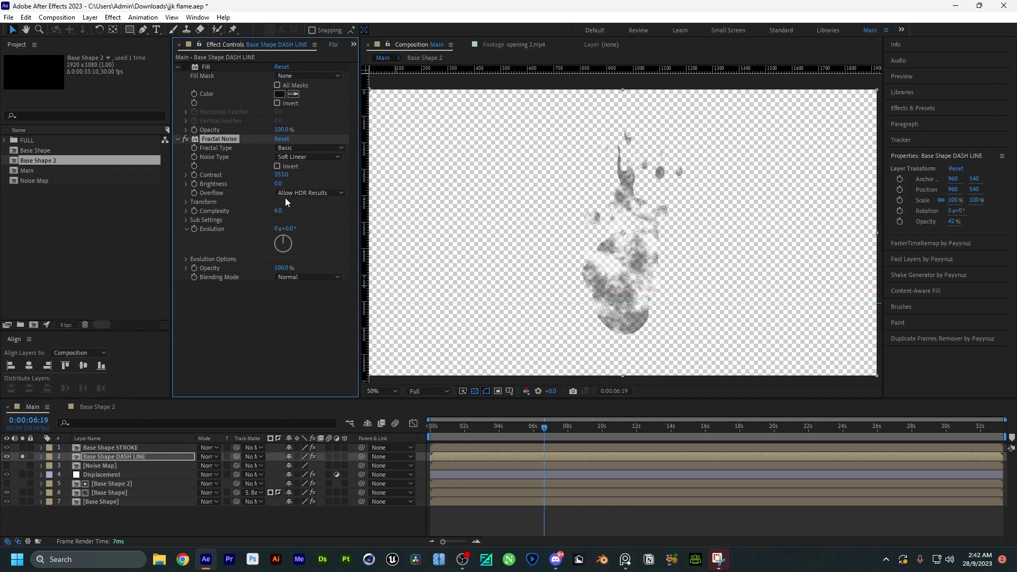
left_click_drag(279, 184, 218, 186)
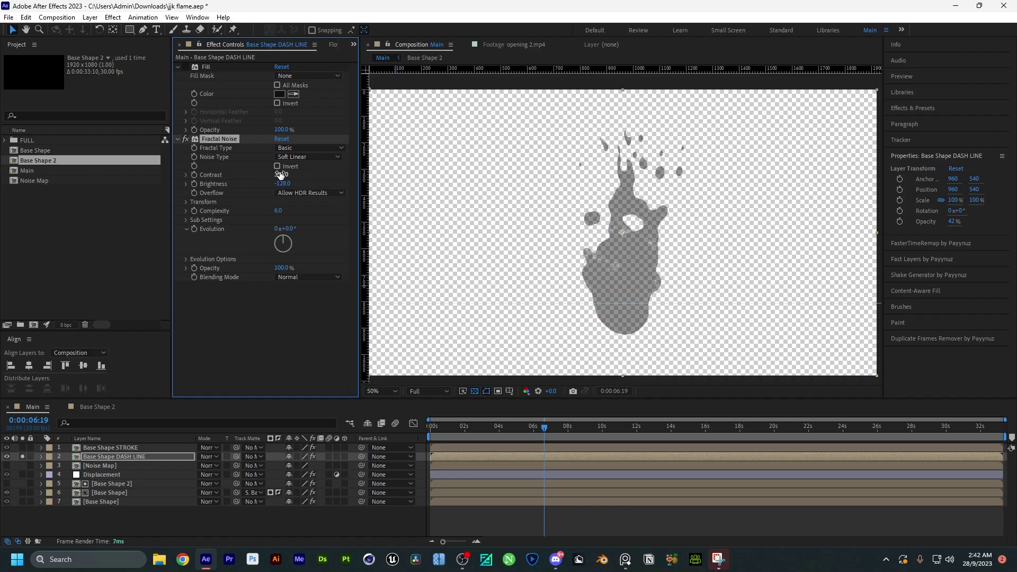
Step: Set the Fractal Noise Complexity to 2.5 and turn off the transparency grid
left_click(278, 211)
type("2.5")
key("Return")
left_click(474, 391)
Step: Stretch the fractal noise non-uniformly to Scale Width 8 and Scale Height 291, with Contrast 435, Brightness -137 and Complexity 2
left_click(186, 202)
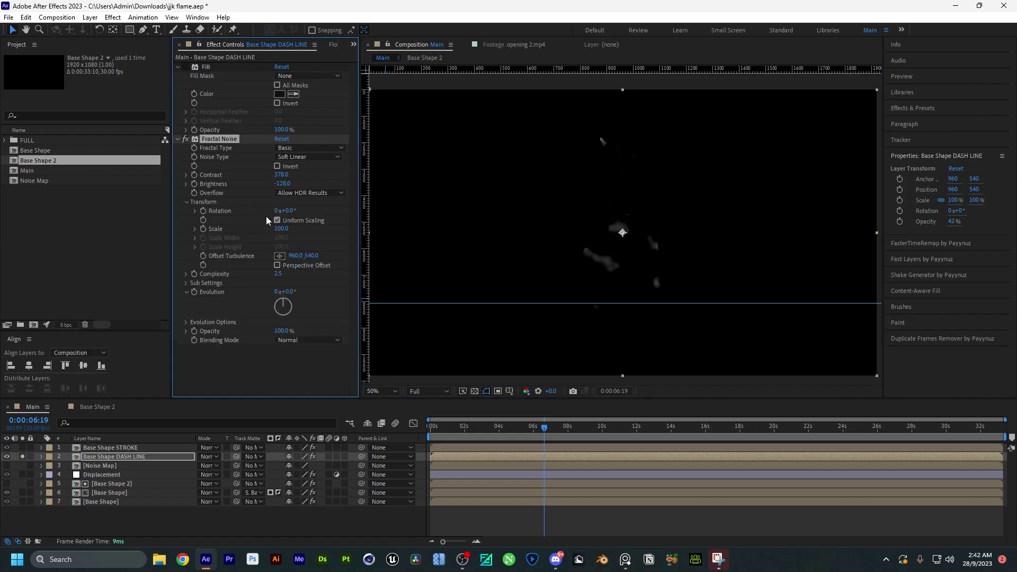
left_click_drag(281, 240, 230, 237)
left_click_drag(281, 261, 359, 249)
mouse_move(283, 183)
left_mouse_down()
mouse_move(258, 185)
mouse_move(311, 175)
mouse_move(267, 186)
mouse_move(291, 185)
left_mouse_up()
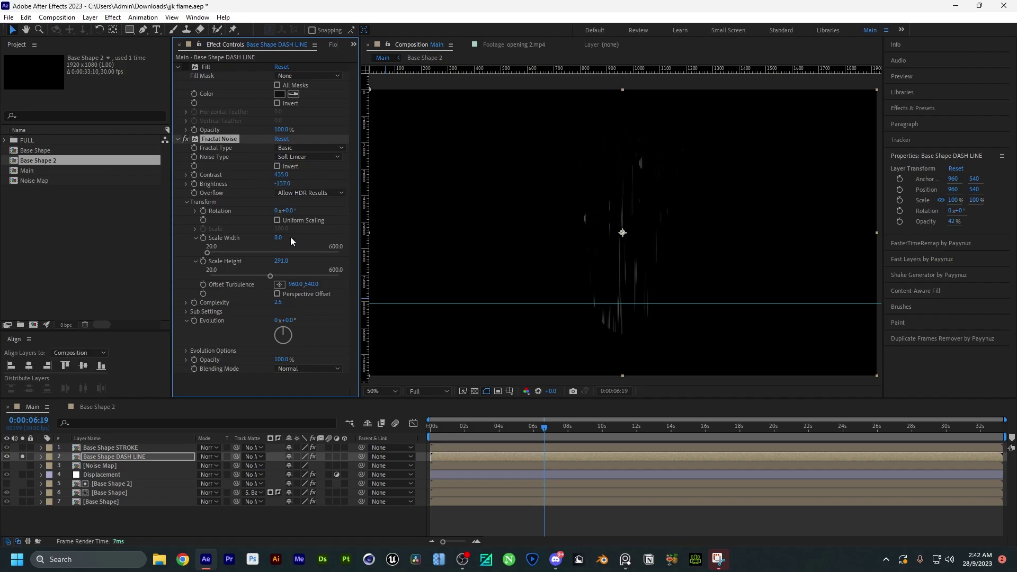
key("alt+Tab")
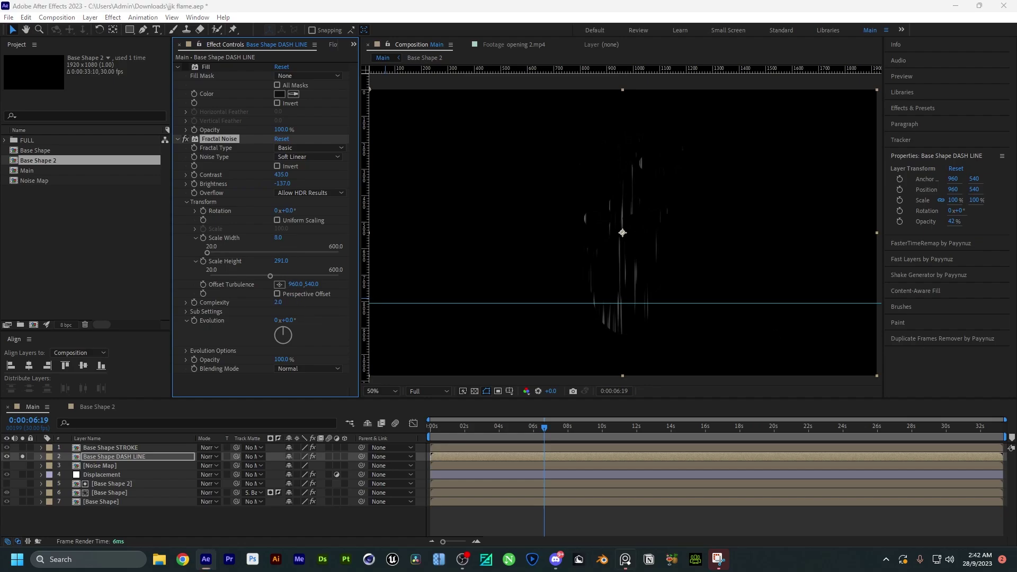
Step: Apply Linear Color Key to the DASH LINE layer and sample the black background as its key colour
left_click(177, 138)
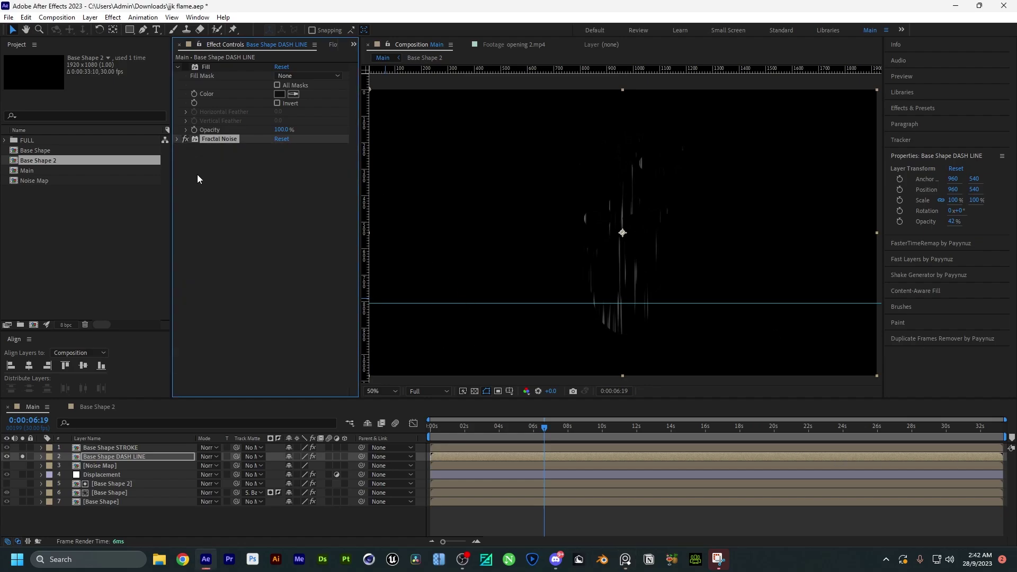
key("ctrl+space")
type("lin")
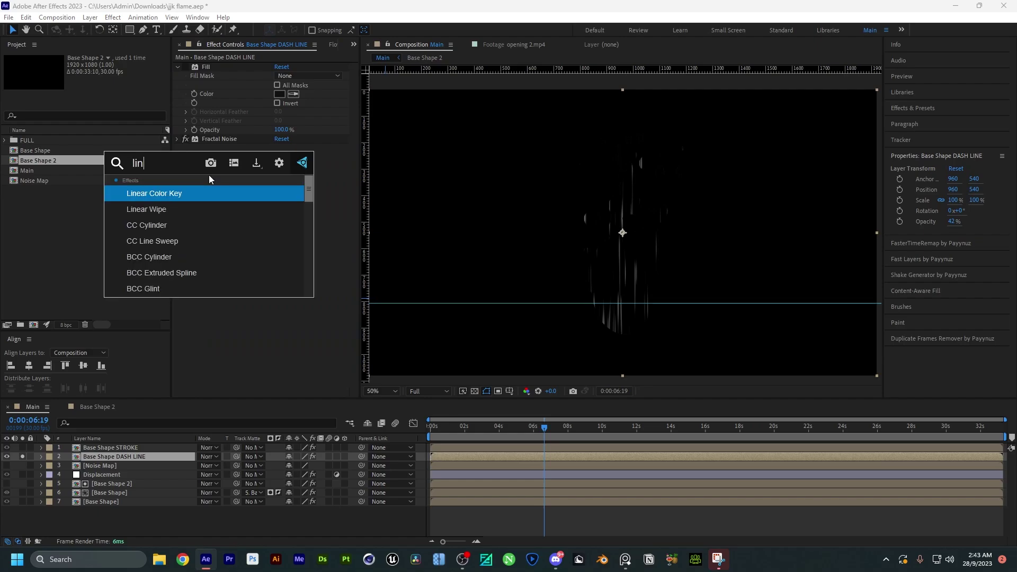
key("Return")
left_click(270, 169)
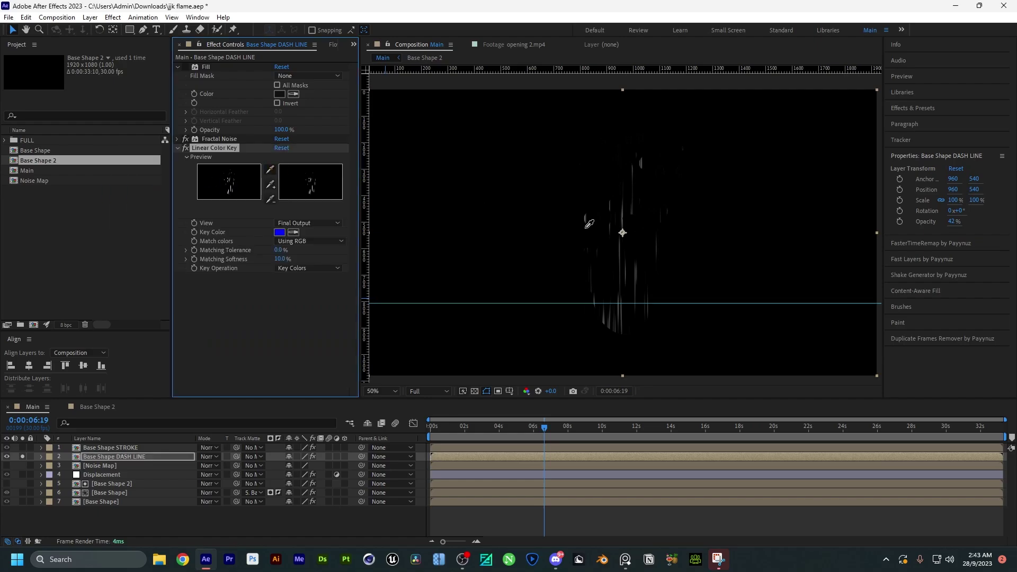
left_click(645, 232)
key("period")
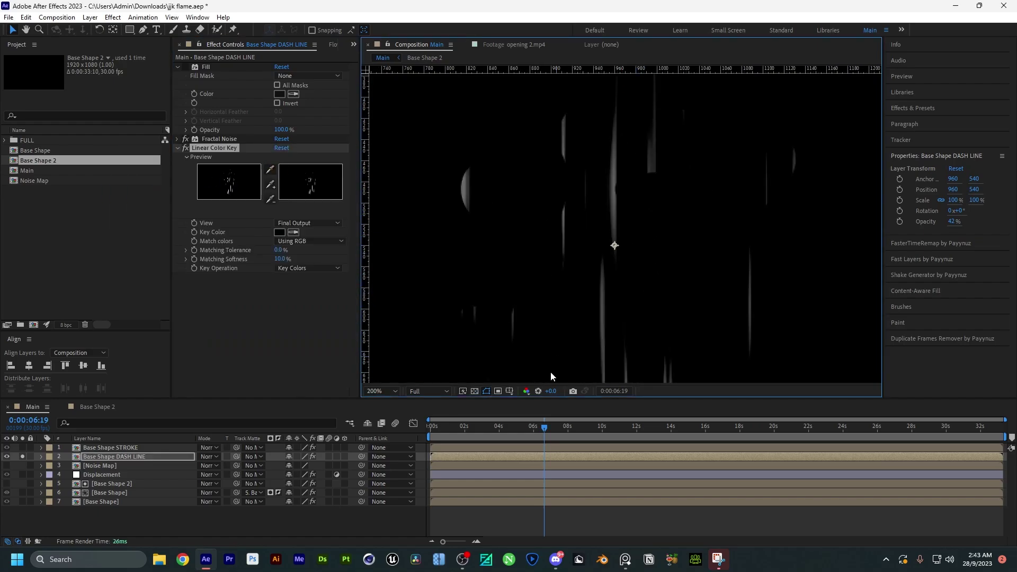
Step: Turn on the transparency grid and set the Linear Color Key's Matching Tolerance to 16% and Matching Softness to 37%
left_click(474, 391)
mouse_move(279, 250)
left_mouse_down()
mouse_move(304, 254)
mouse_move(289, 253)
mouse_move(296, 260)
left_mouse_up()
scroll(673, 243, "down", 1)
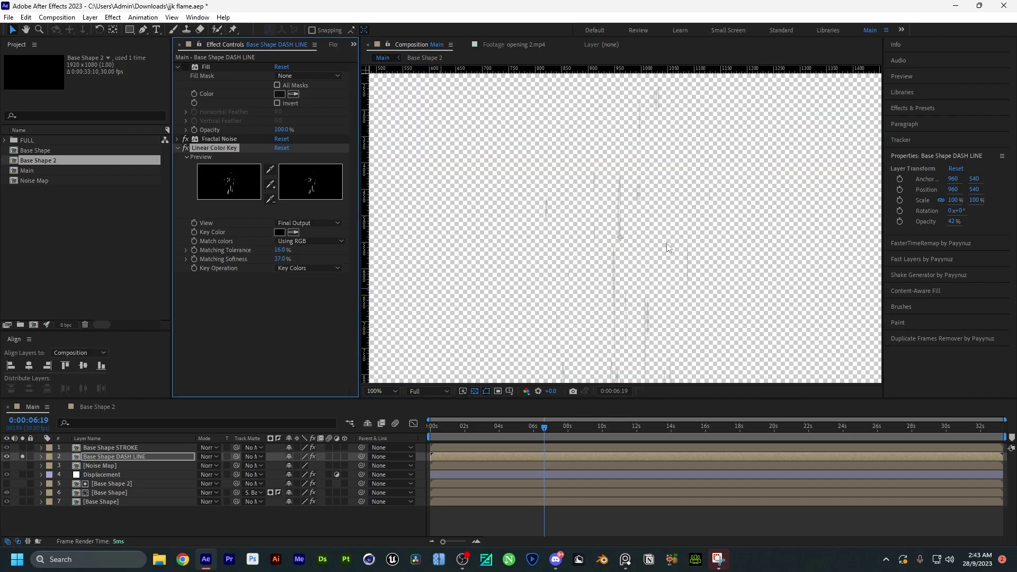
Step: Reorder the DASH LINE layer's Fill effect below Linear Color Key and turn off the transparency grid
left_click_drag(198, 69, 212, 297)
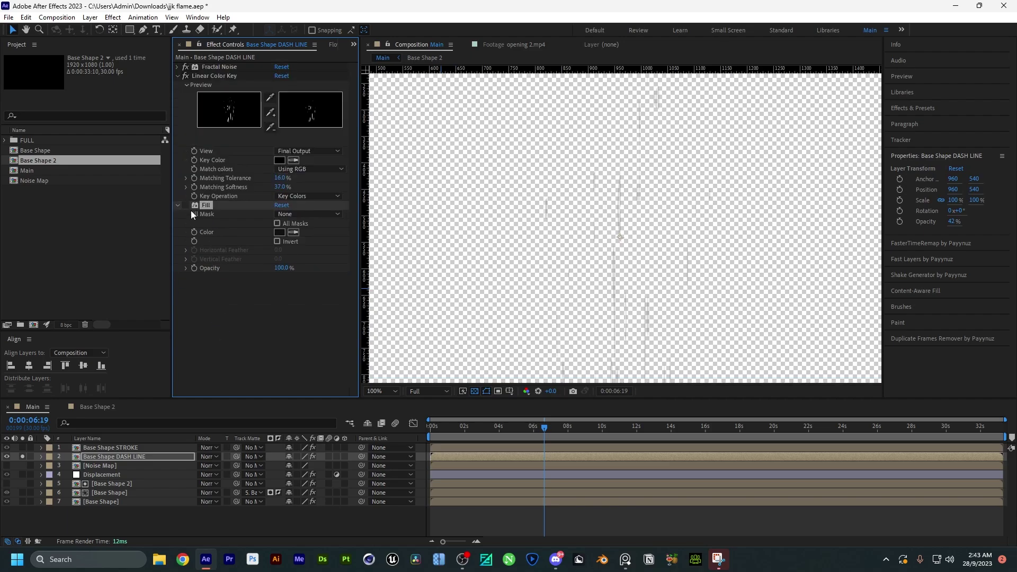
left_click(380, 391)
left_click(387, 203)
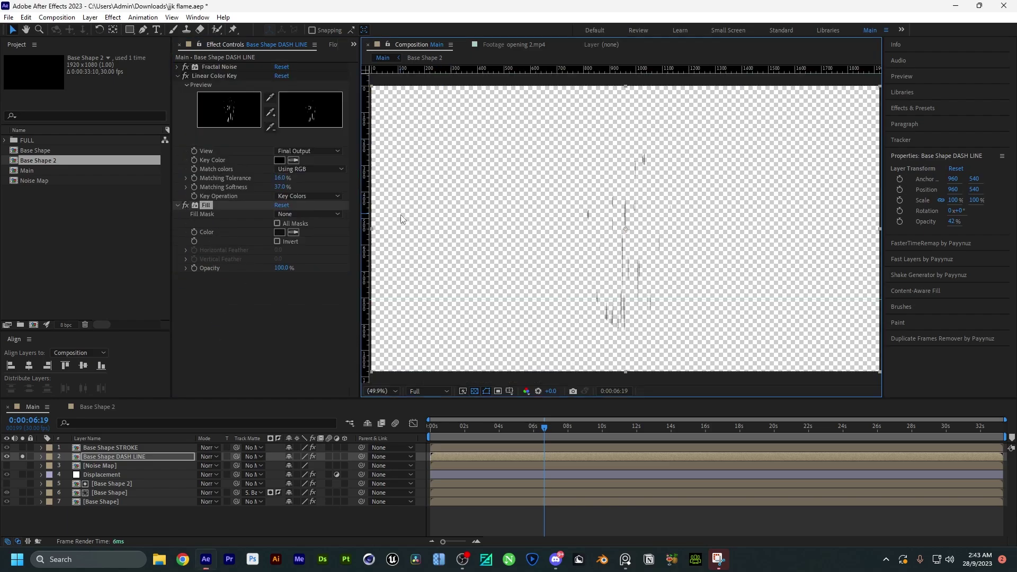
left_click(475, 392)
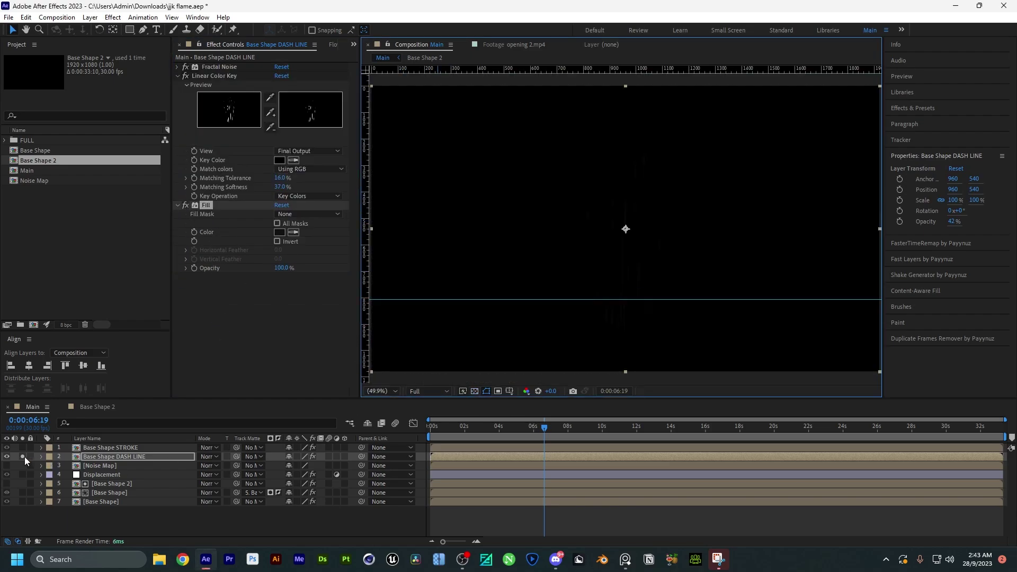
left_click(332, 256)
Step: Copy the Displacement Map effect from the STROKE layer onto the DASH LINE layer and set its Max Horizontal Displacement to 25
left_click(125, 448)
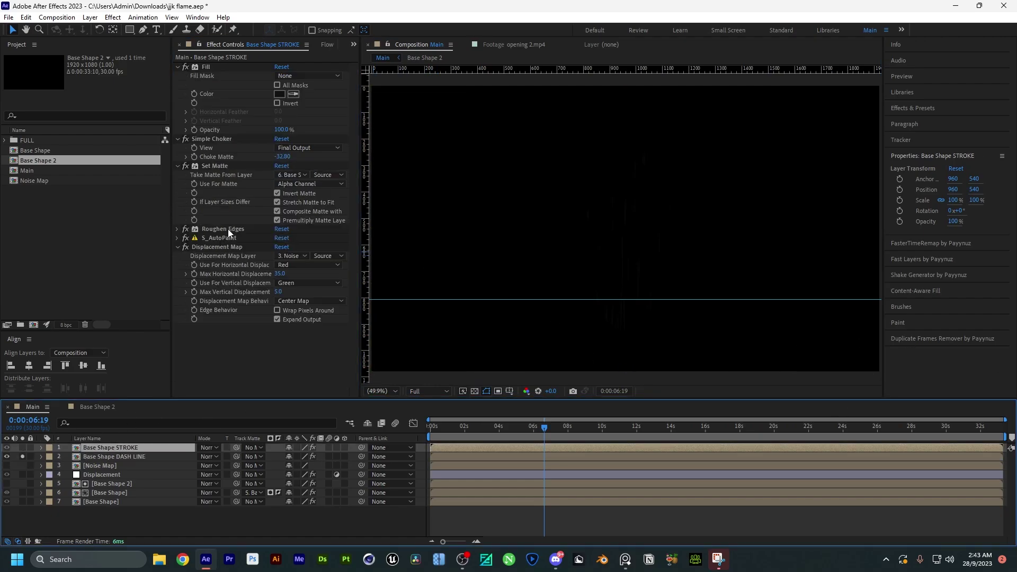
left_click(223, 166)
left_click(228, 247)
key("ctrl+c")
key("ctrl+Down")
key("ctrl+v")
left_click_drag(280, 304, 273, 306)
Step: Unsolo the DASH LINE layer and check the full flame over the transparency grid at 0:00:13:05
left_click(22, 457)
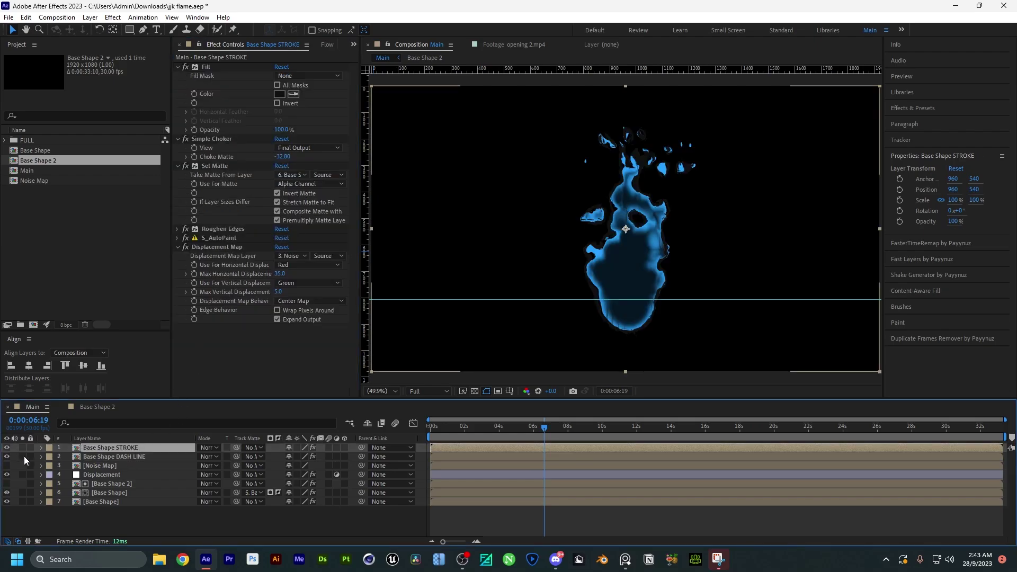
left_click(475, 391)
left_click(597, 427)
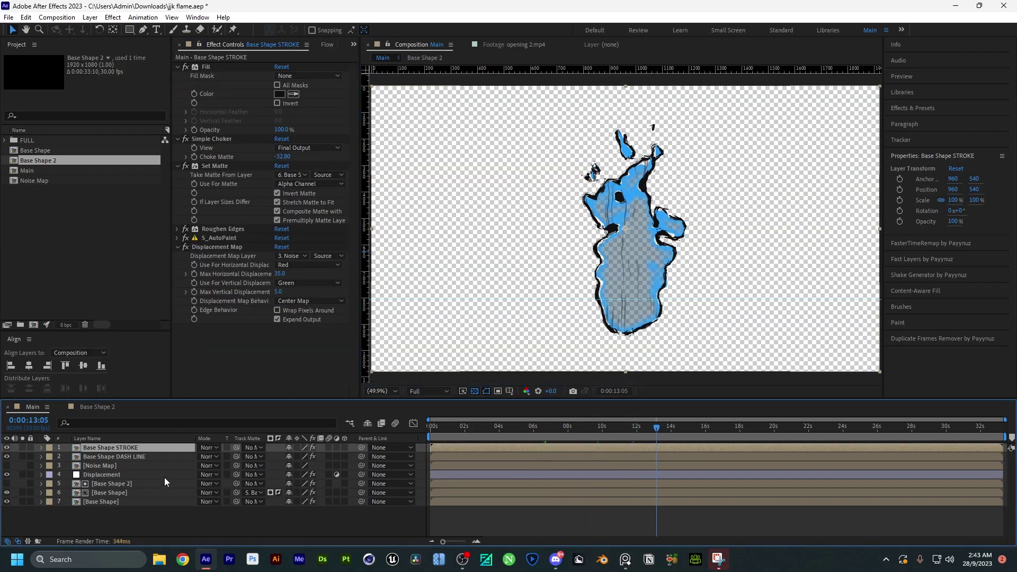
Step: Refine the DASH LINE Fractal Noise to Contrast 391, Brightness -127, Scale Width 5 and Scale Height 346, with the key's Matching Softness at 10%
left_click(114, 457)
scroll(269, 169, "up", 5)
left_click_drag(303, 113, 296, 114)
left_click_drag(270, 203, 310, 205)
key("Return")
left_click_drag(281, 103, 261, 104)
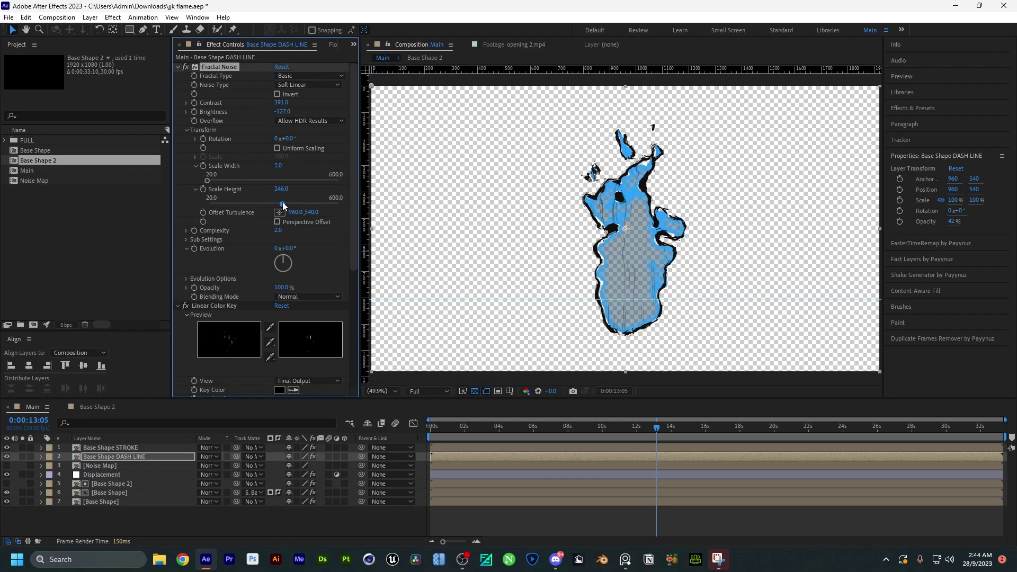
scroll(283, 222, "down", 5)
left_click_drag(284, 229, 257, 228)
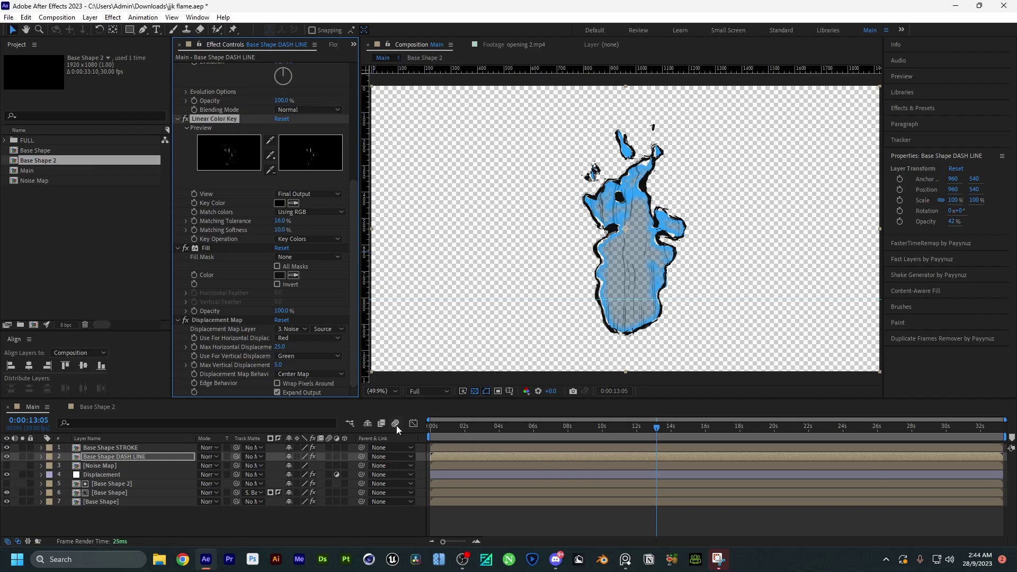
Step: Move to 0:00:12:14 and lower the Gaussian Blur Blurriness on the Base Shape 2 layer
left_click(106, 516)
left_click(563, 428)
left_click_drag(565, 432, 644, 431)
left_click(177, 485)
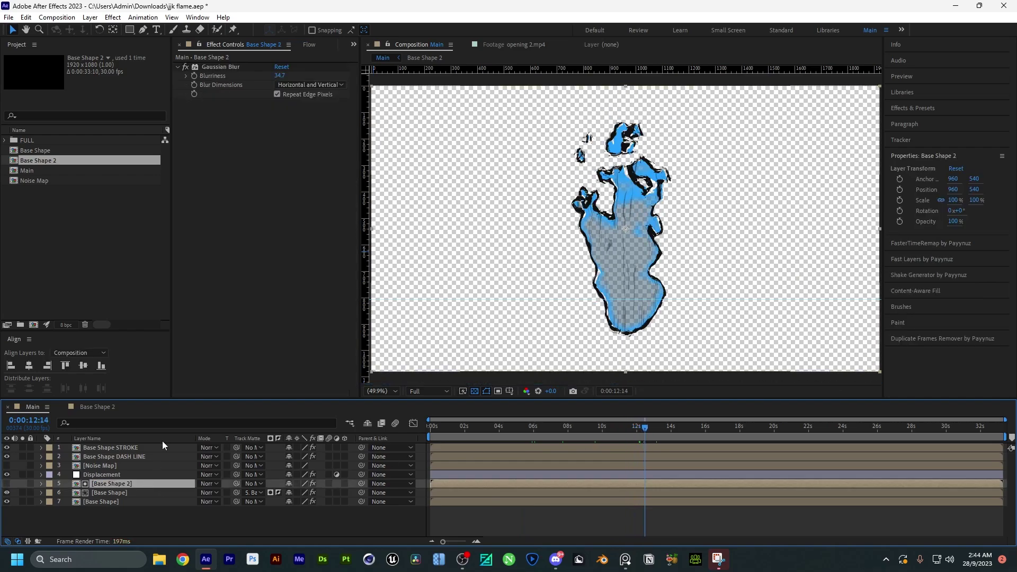
left_click_drag(280, 76, 216, 76)
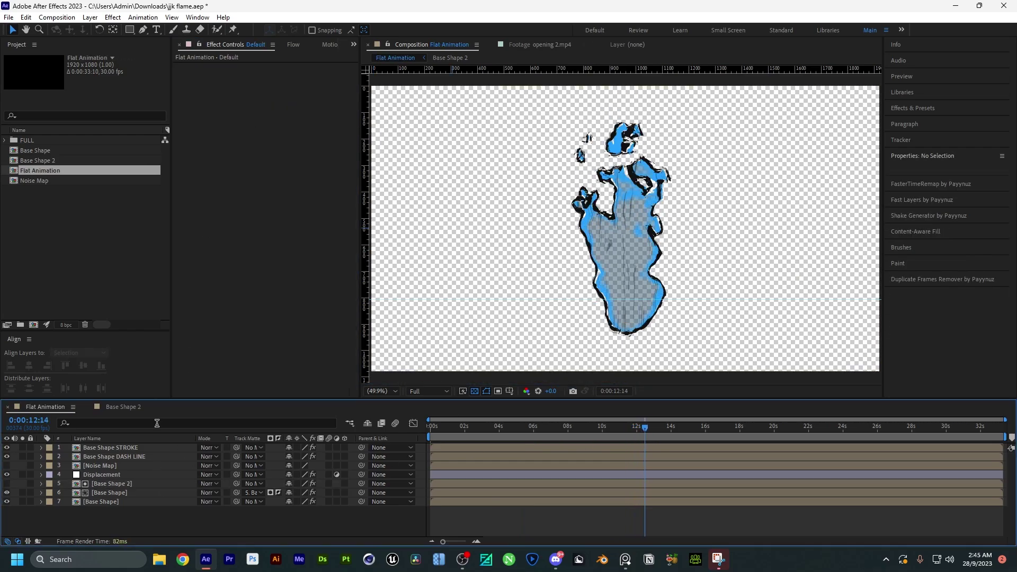
Step: Create a new composition from the Flat Animation composition and move to 0:00:06:21
left_click_drag(85, 177, 33, 324)
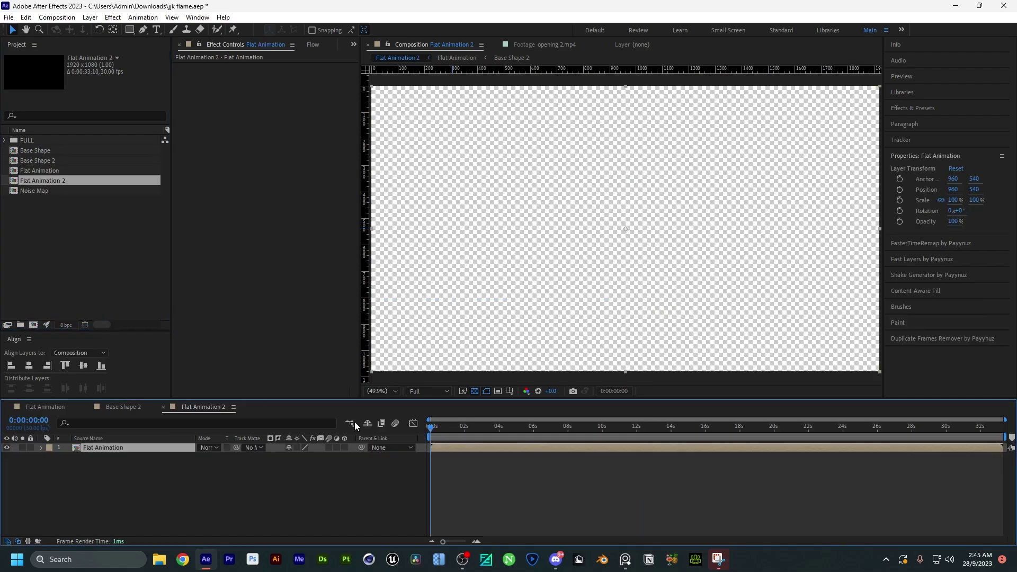
left_click(475, 466)
left_click_drag(461, 428, 544, 432)
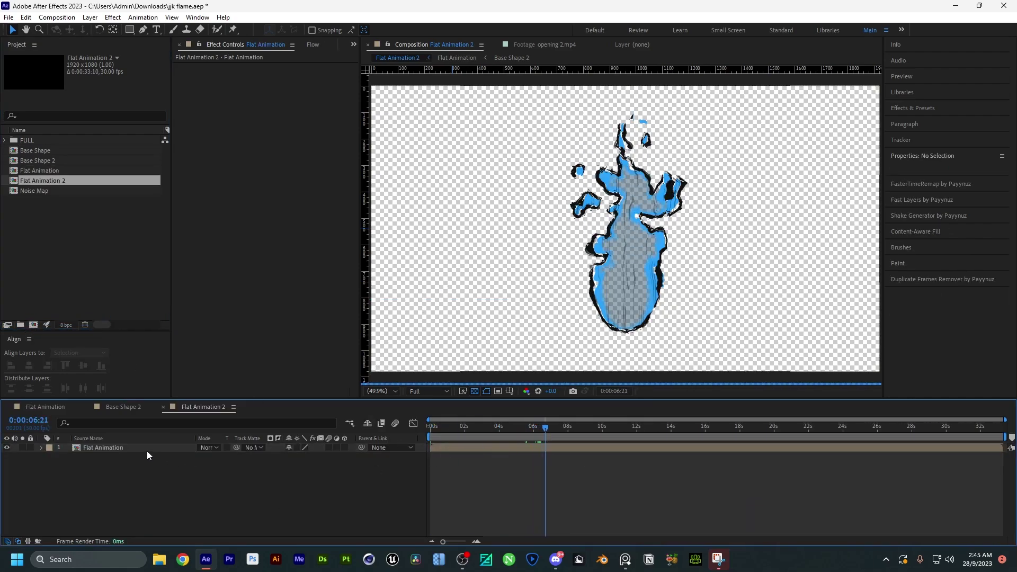
Step: Duplicate the Flat Animation layer and apply Optical Glow to the upper copy
left_click(133, 448)
key("ctrl+d")
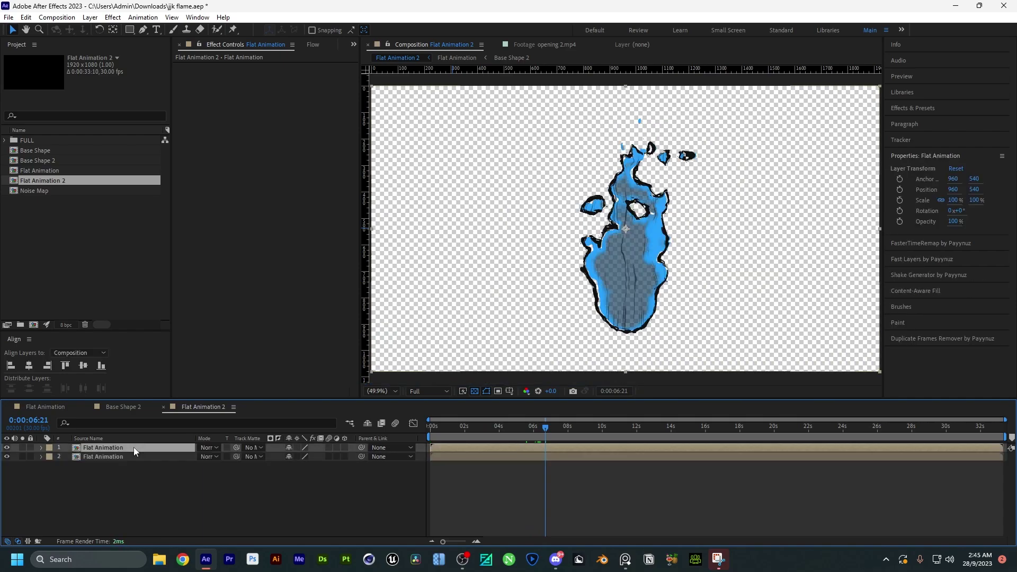
key("ctrl+space")
type("optical")
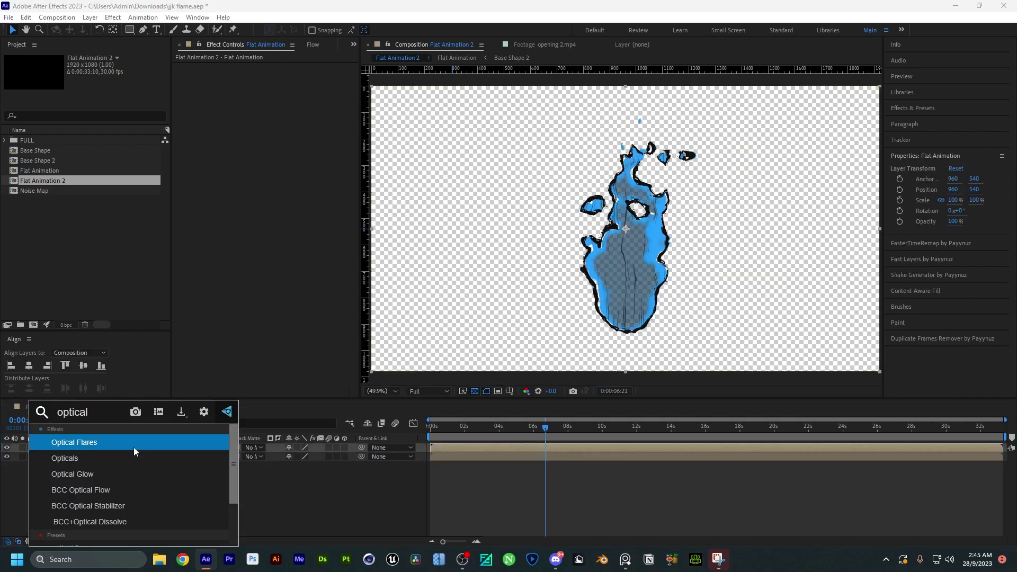
key("Down")
key("Down")
key("Return")
Step: With the lower layer hidden, set Optical Glow to Amount 4.5, Size 91, Vibrance 54% and Alpha Channel Extend (Unmult)
left_click(6, 457)
left_click(281, 120)
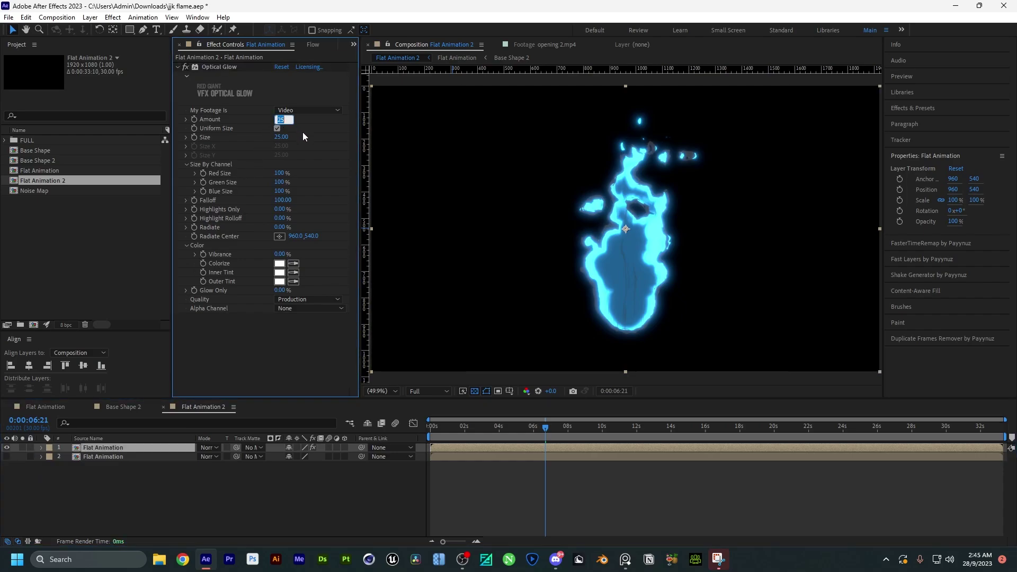
type("4.5")
key("Return")
left_click_drag(281, 137, 318, 139)
left_click_drag(280, 254, 304, 250)
left_click(310, 309)
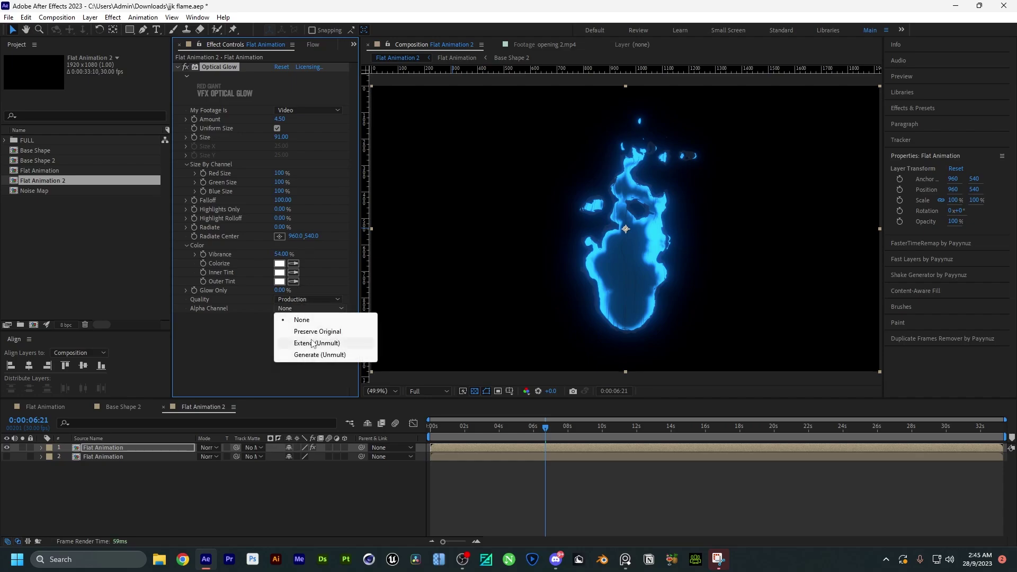
left_click(339, 344)
Step: Apply BCC Lens Blur OBS to the lower Flat Animation layer with Iris Scale 3 and Gamma 427
left_click(89, 455)
key("ctrl+space")
type("bcc lens")
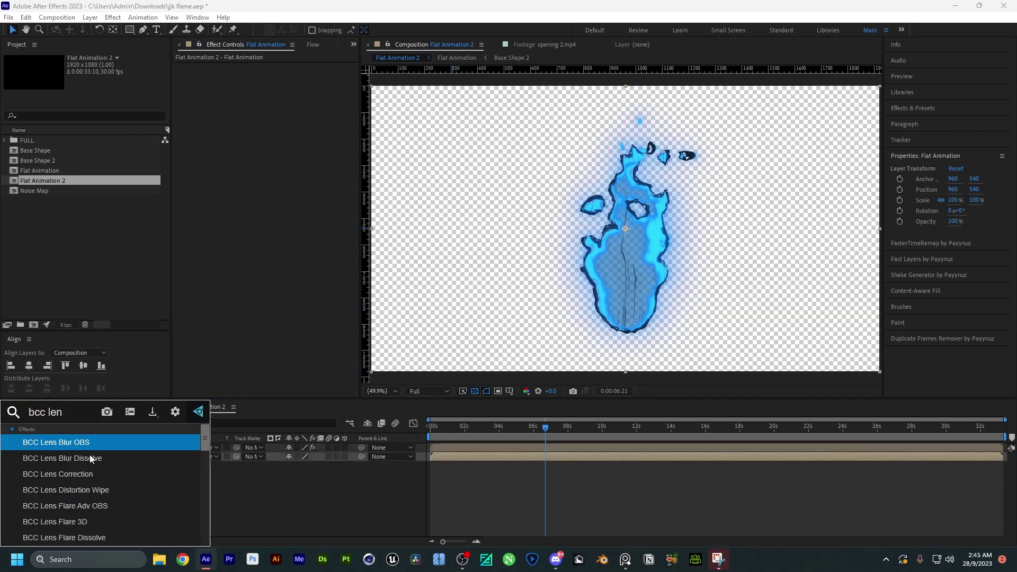
key("Return")
left_click(280, 137)
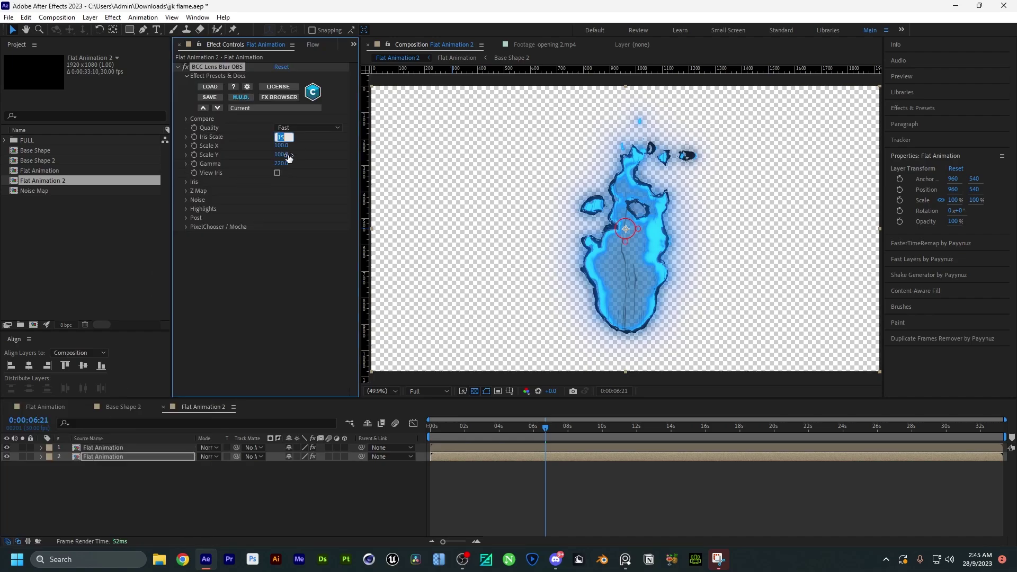
type("3")
key("Return")
left_click_drag(289, 163, 354, 161)
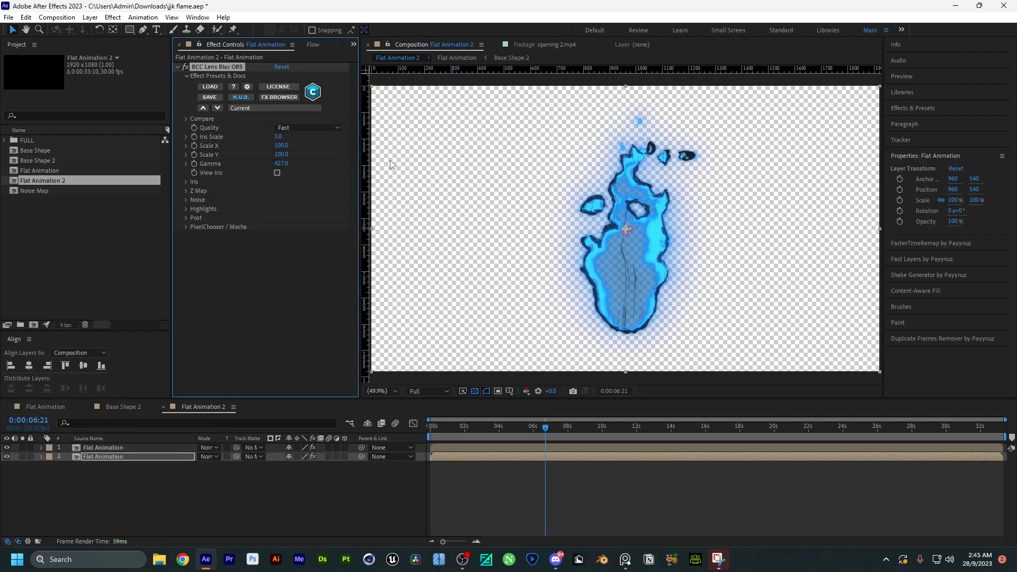
Step: Solo the lower Flat Animation layer to add Directional Blur with Blur Length 61.4, and unsolo it
left_click(23, 456)
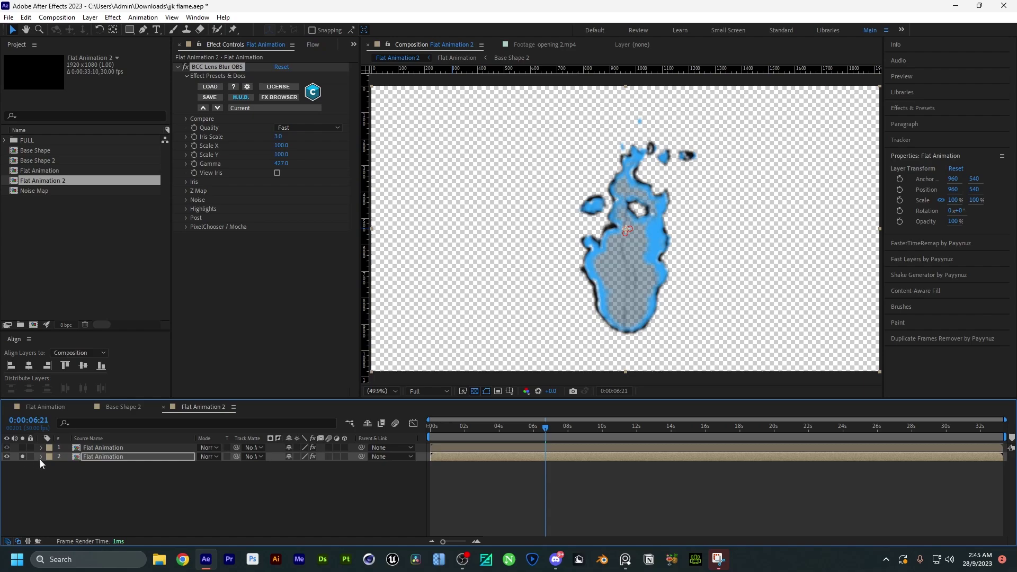
left_click(96, 455)
key("ctrl+space")
type("di")
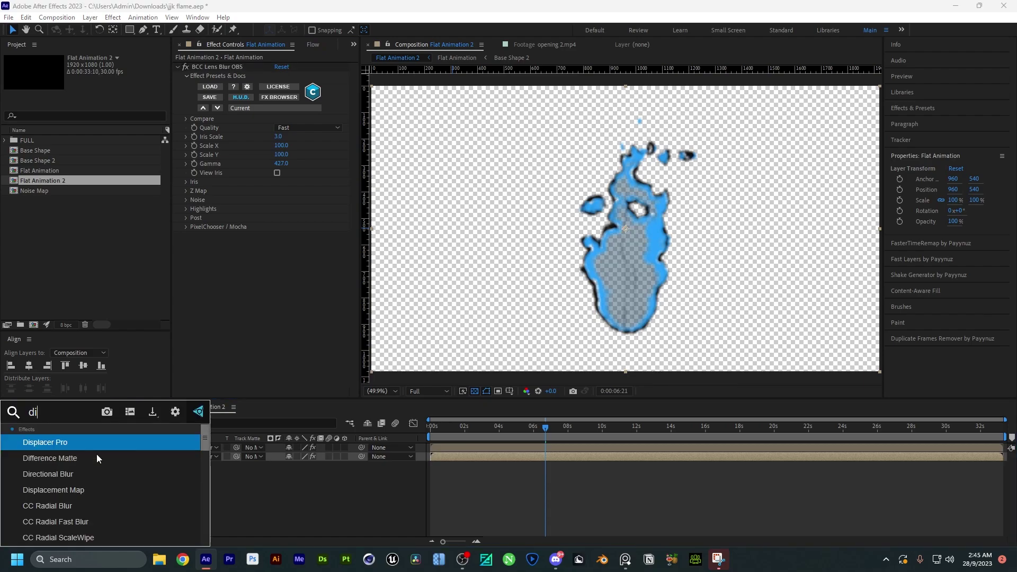
type("r")
key("Return")
left_click_drag(279, 275, 596, 268)
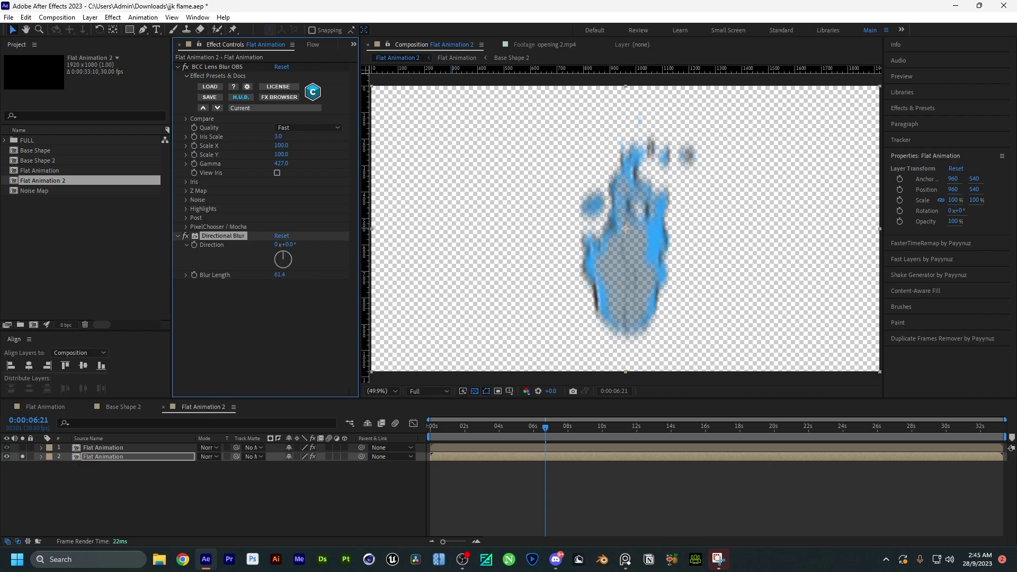
left_click(21, 456)
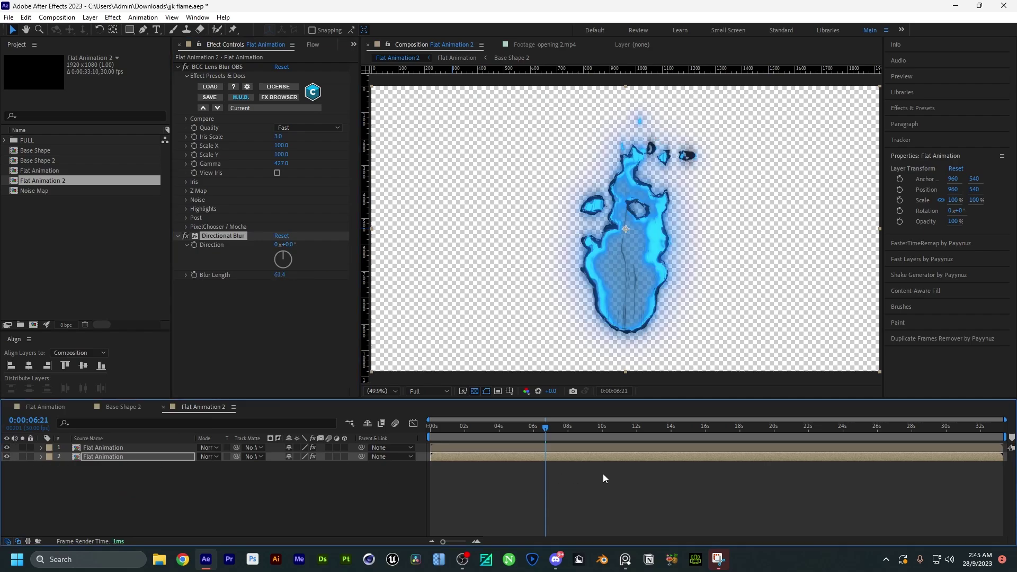
Step: Rename the current composition to Glow
left_click(219, 318)
left_click(160, 481)
key("ctrl+k")
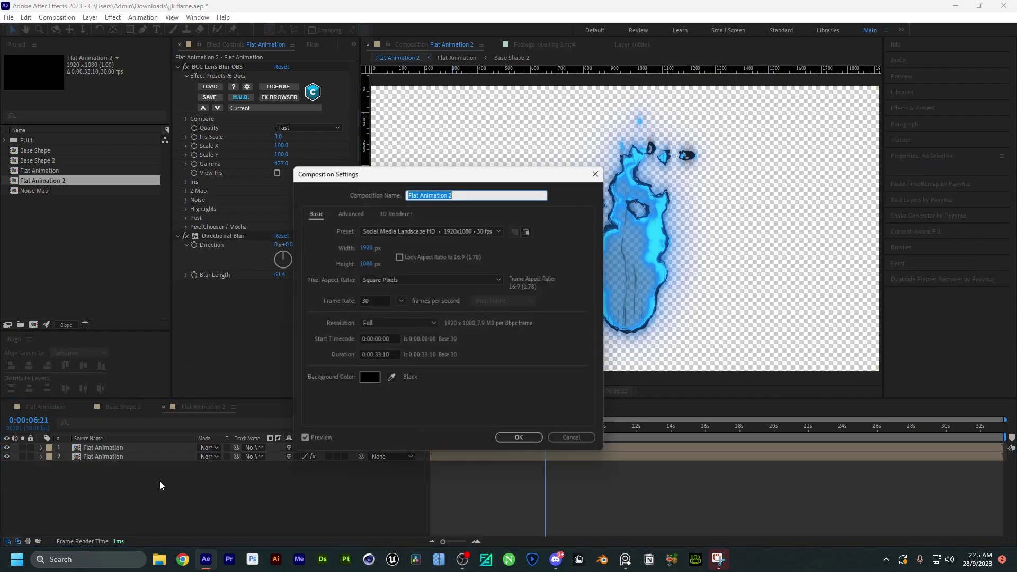
type("Gl")
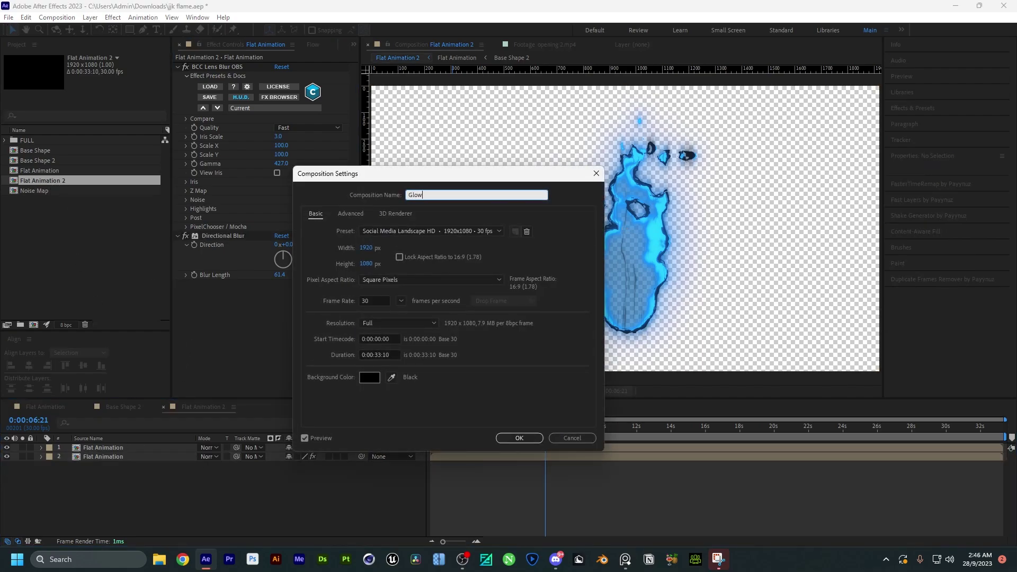
type("ow")
key("Return")
Step: Add an adjustment layer above the Flat Animation layers and name it CC
key("ctrl+alt+y")
key("Return")
type("CC")
key("Return")
key("Return")
key("Return")
Step: Apply Curves to the CC layer, brightening the RGB curve and slightly raising the midpoint of the Blue channel
key("ctrl+space")
type("c")
left_click(172, 462)
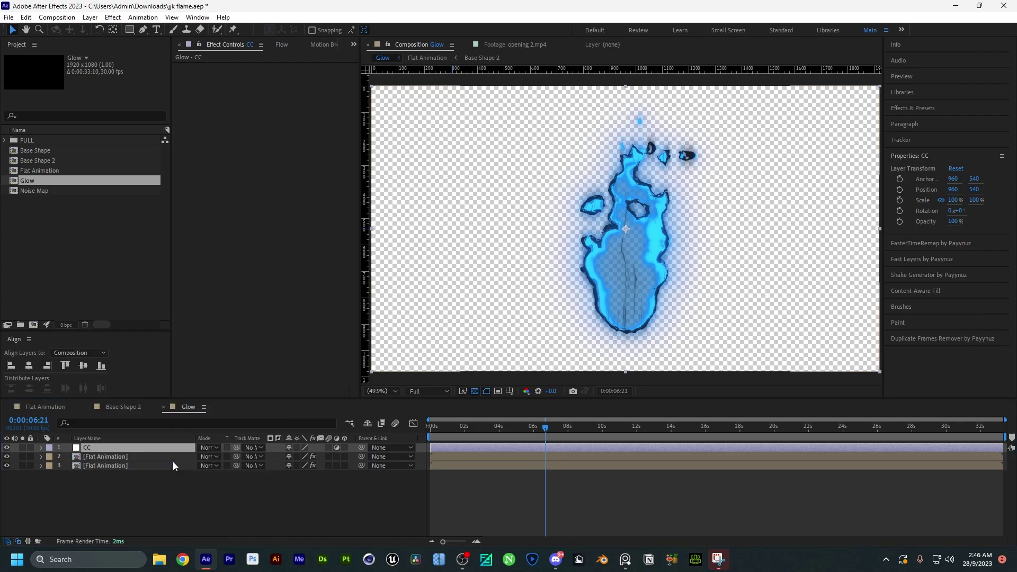
left_click_drag(291, 143, 283, 137)
left_click_drag(232, 193, 260, 170)
left_click(302, 76)
left_click(300, 122)
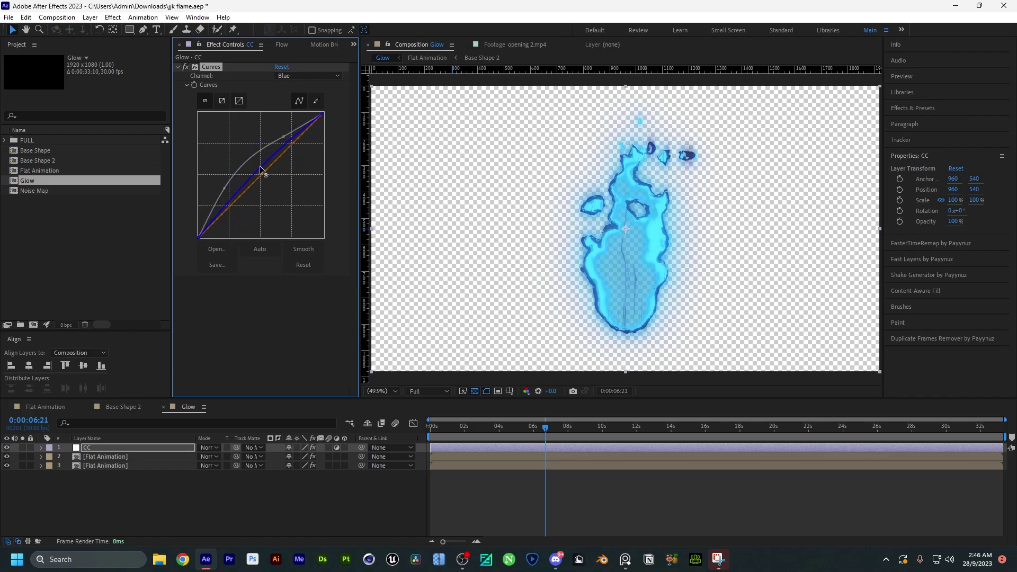
left_click(177, 67)
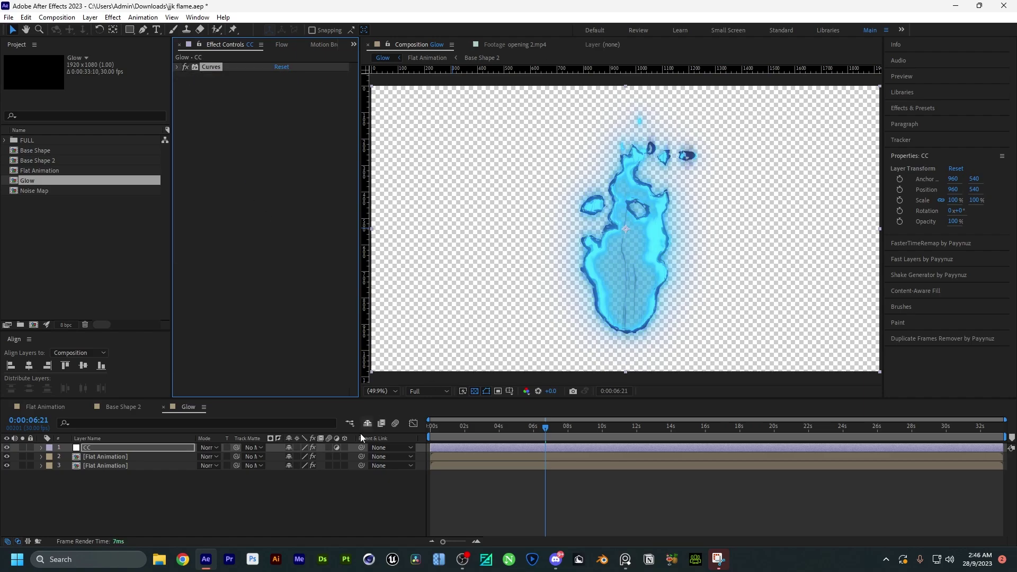
left_click(170, 492)
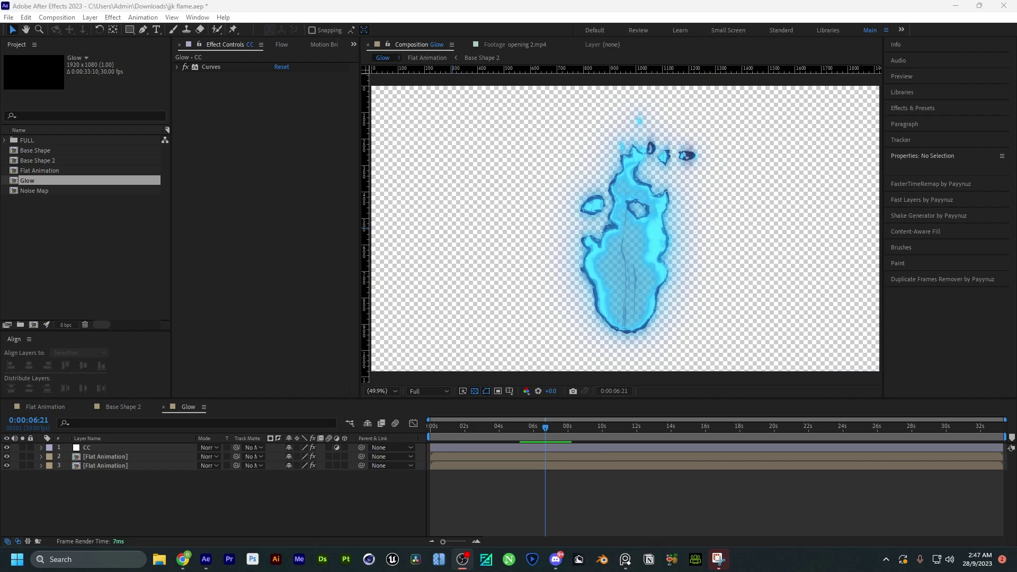
Step: Import Texture.png, place it beneath all layers in the Glow composition and fit it to the frame
left_click_drag(1016, 110, 64, 200)
left_click_drag(72, 151, 128, 503)
key("s")
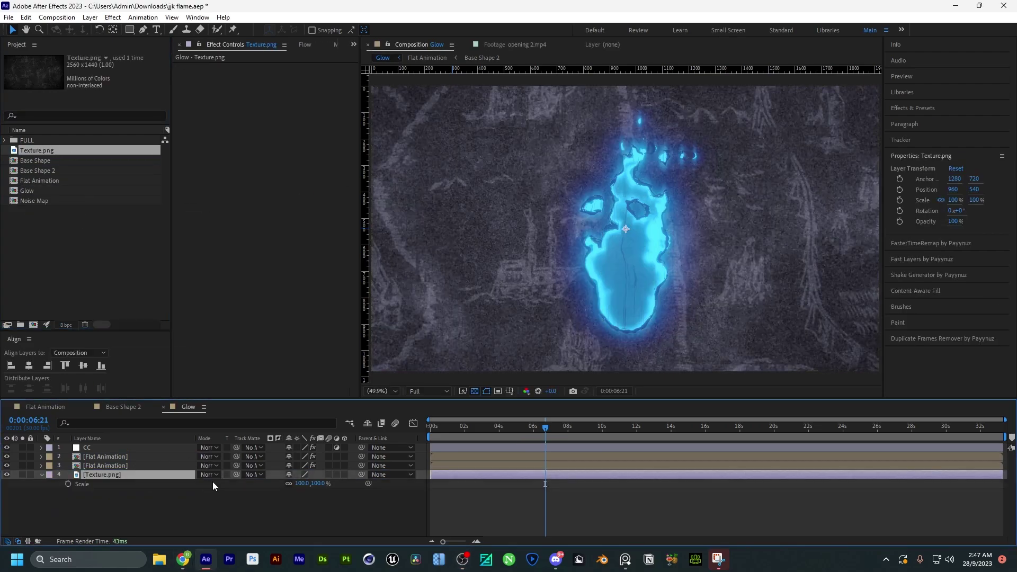
key("ctrl+alt+f")
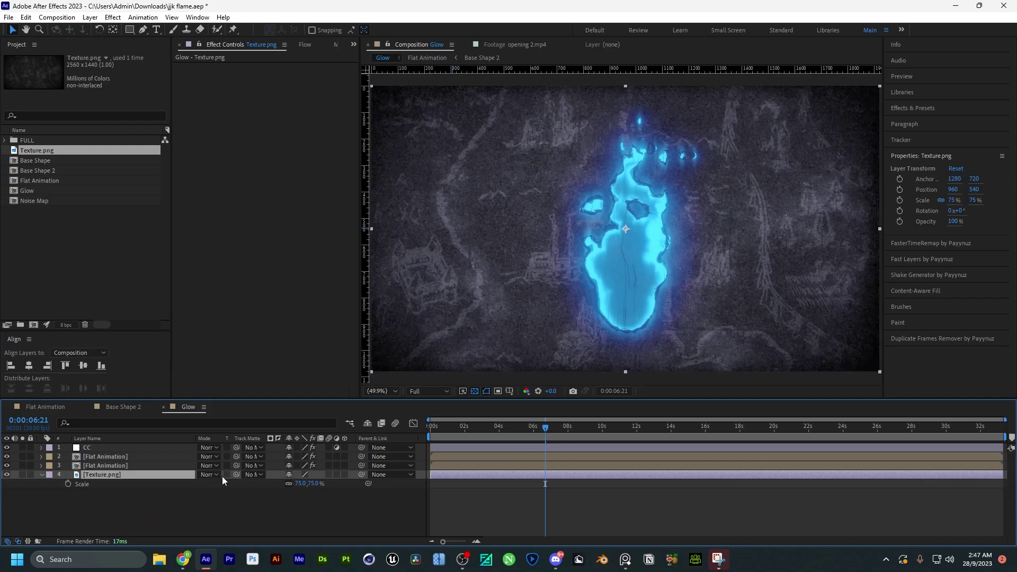
Step: Pre-compose the CC layer and both Flat Animation layers into a new composition named Full Animation
left_click(120, 466)
left_click(115, 456)
left_click(151, 511)
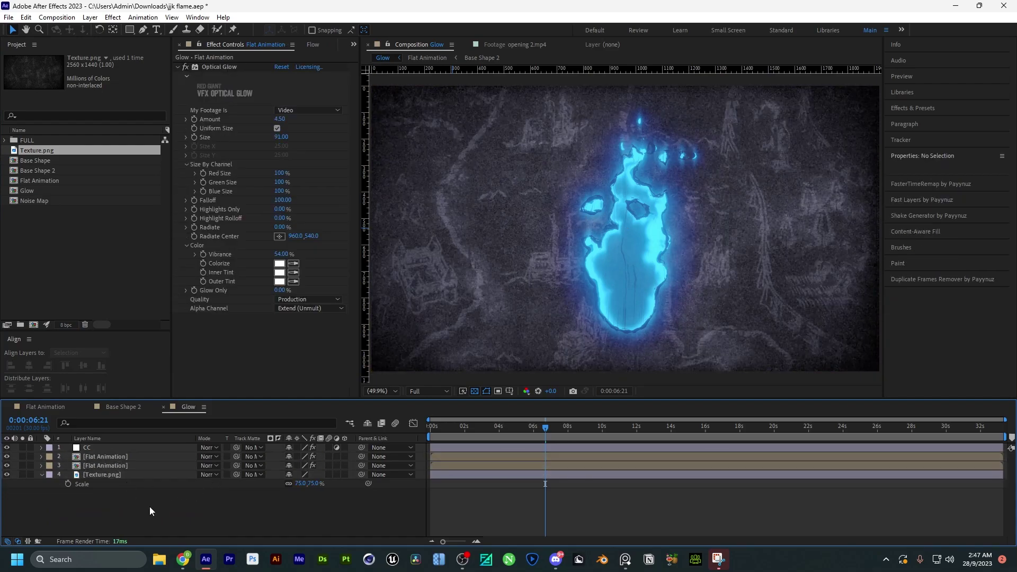
left_click(114, 466)
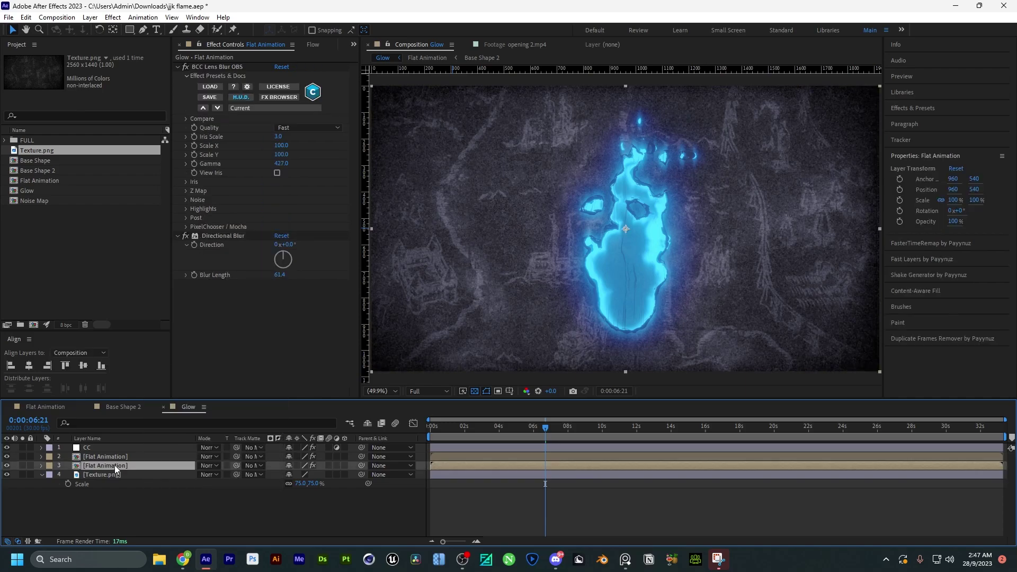
left_click(115, 447, "shift")
key("ctrl+shift+c")
type("Fu")
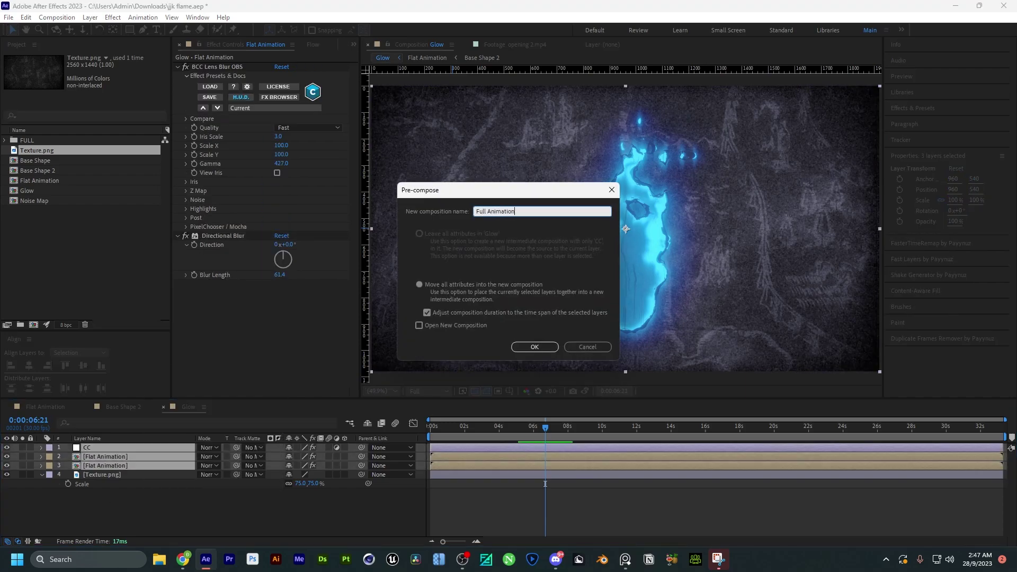
type("ll Animation")
key("Return")
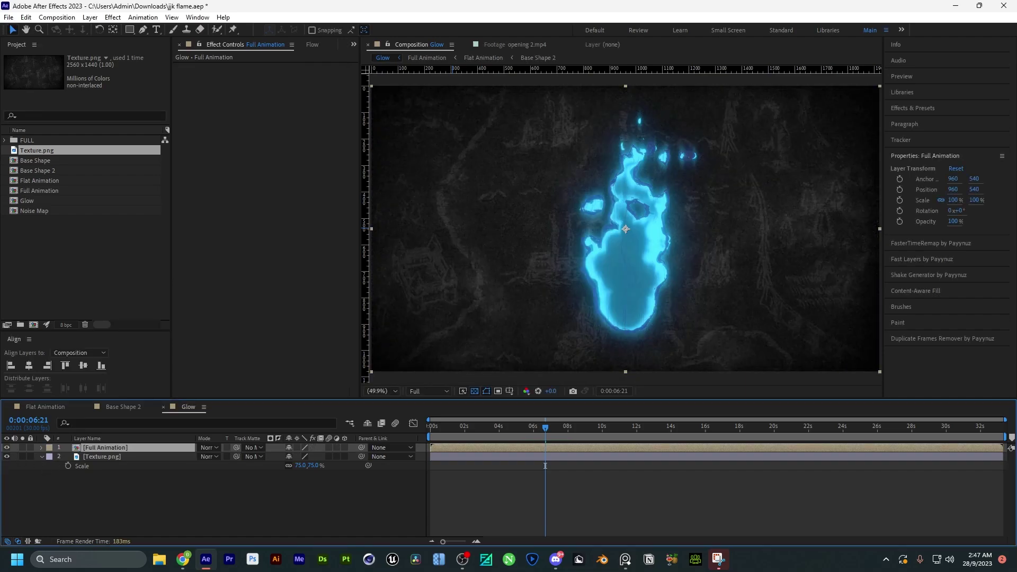
Step: Add a null object to the Glow composition and name it Position
right_click(149, 498)
mouse_move(212, 364)
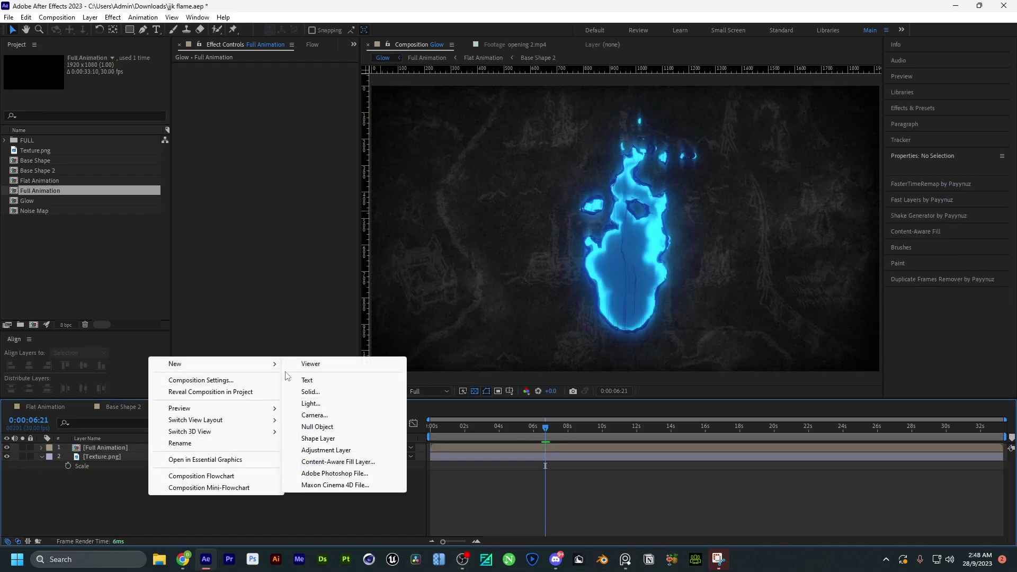
left_click(319, 428)
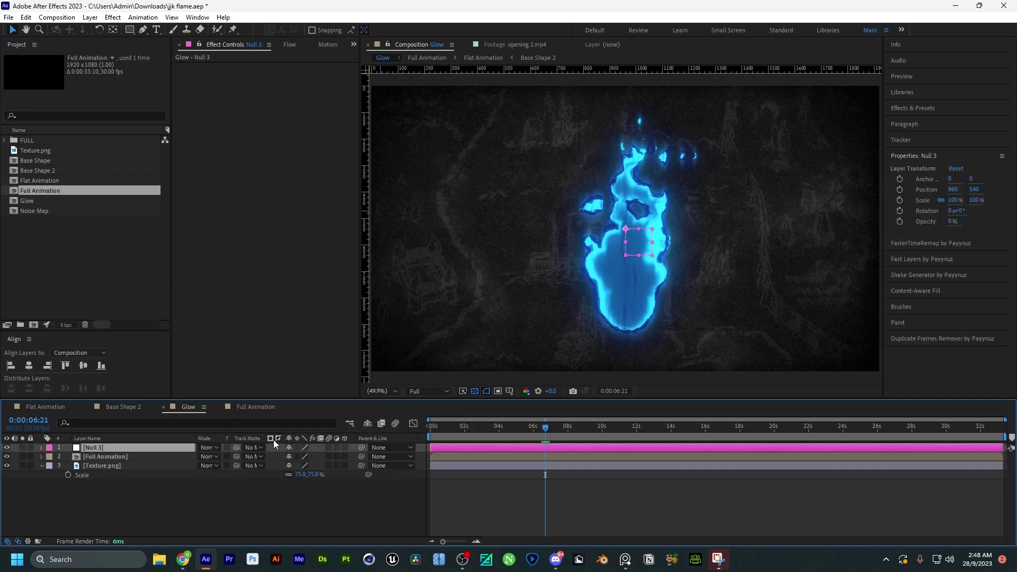
key("Return")
type("Position")
key("Return")
Step: In the Flat Animation composition, apply a Transform effect to Base Shape STROKE and place it directly above Displacement Map
left_click(40, 407)
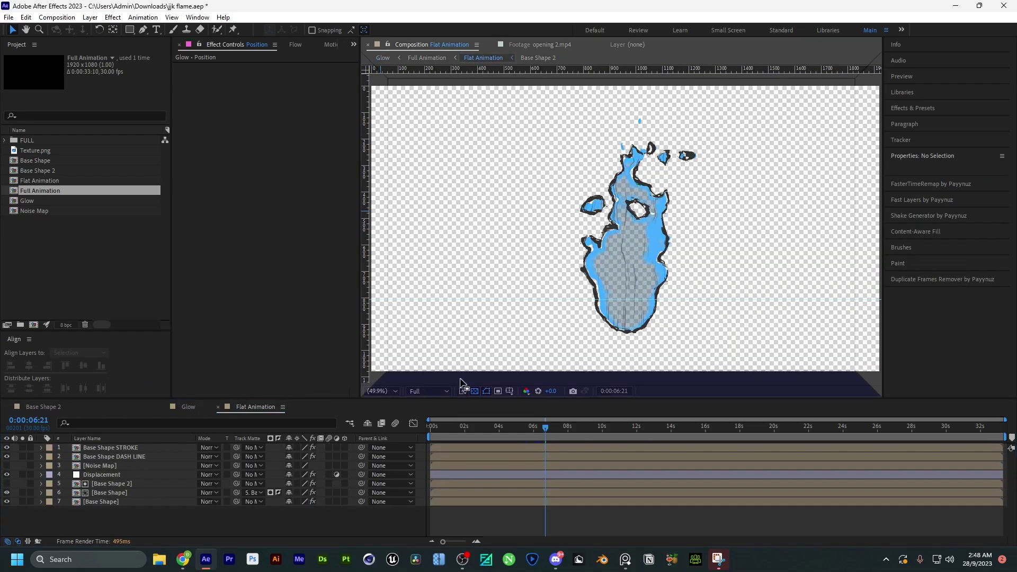
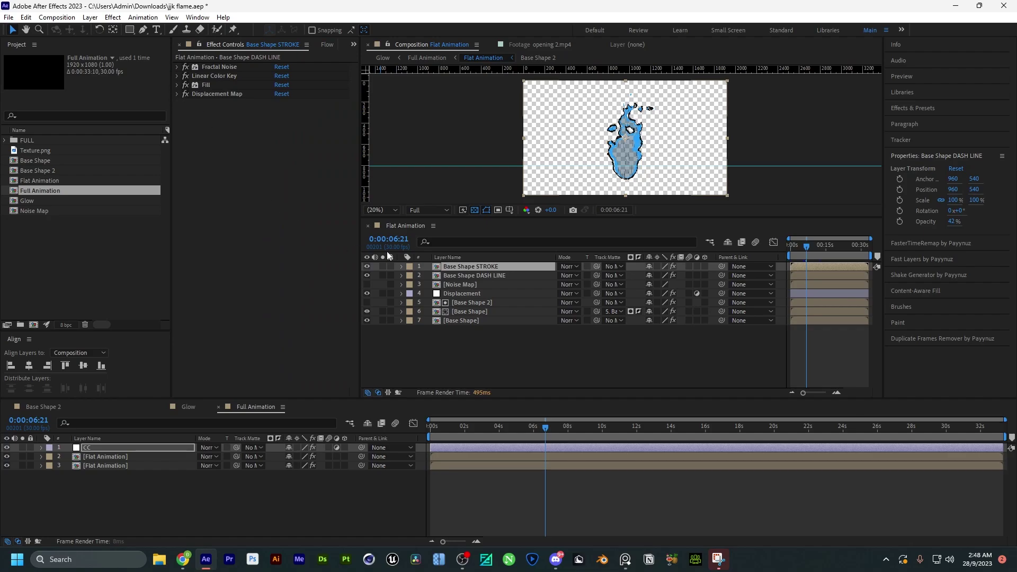
left_click(471, 267)
left_click(177, 67)
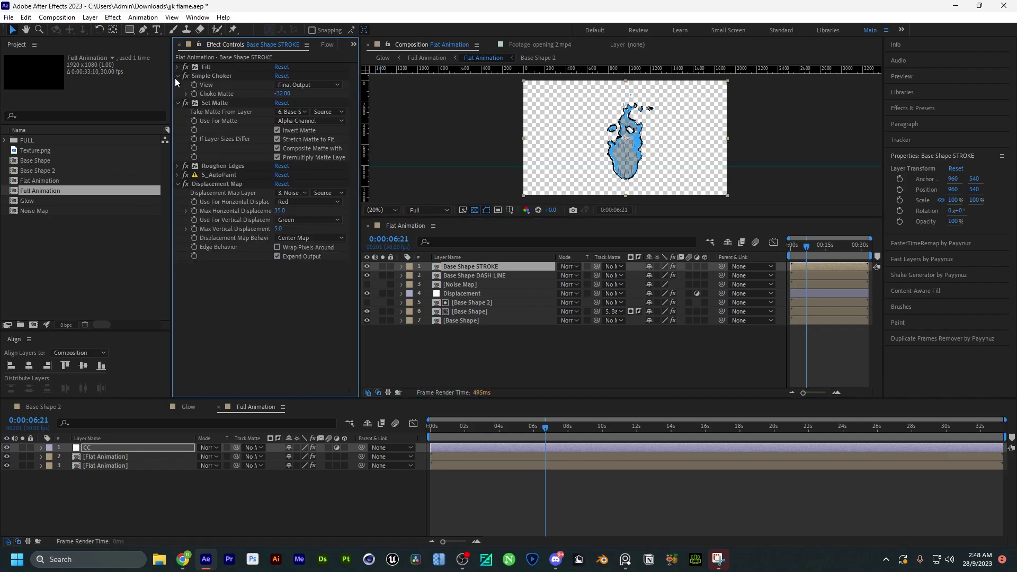
left_click(177, 76)
left_click(177, 85)
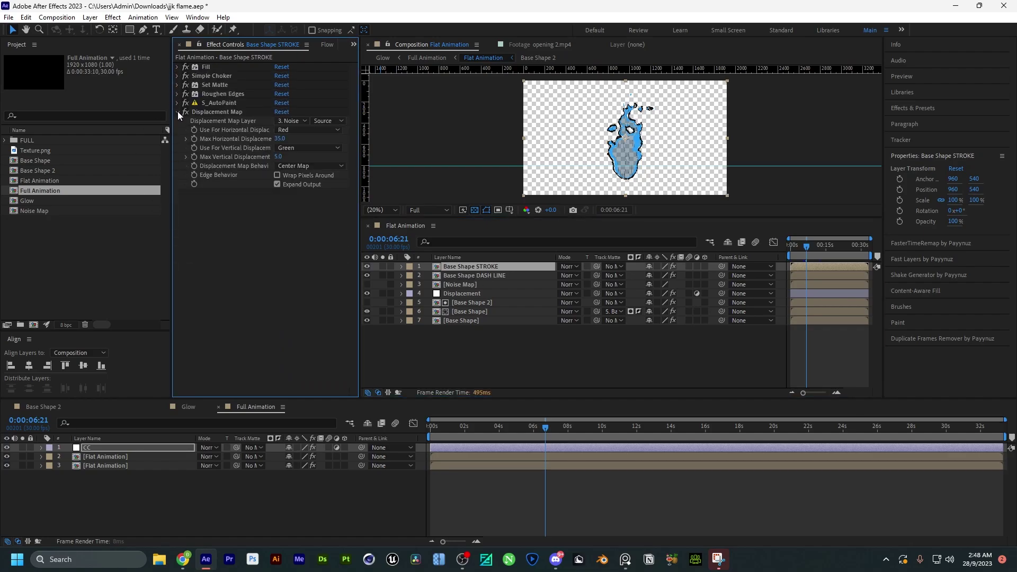
left_click(177, 111)
key("ctrl+space")
type("trans")
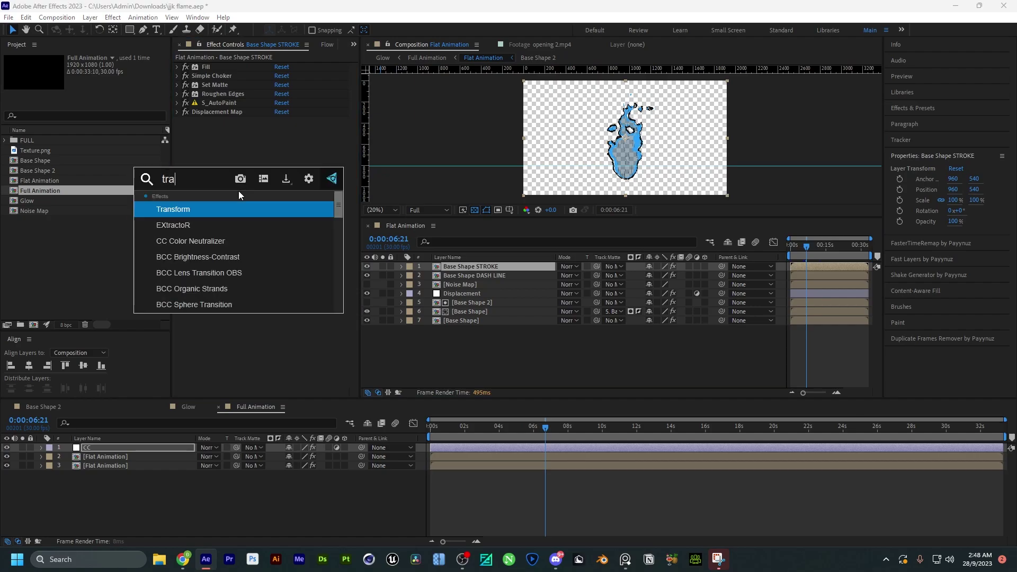
left_click(230, 205)
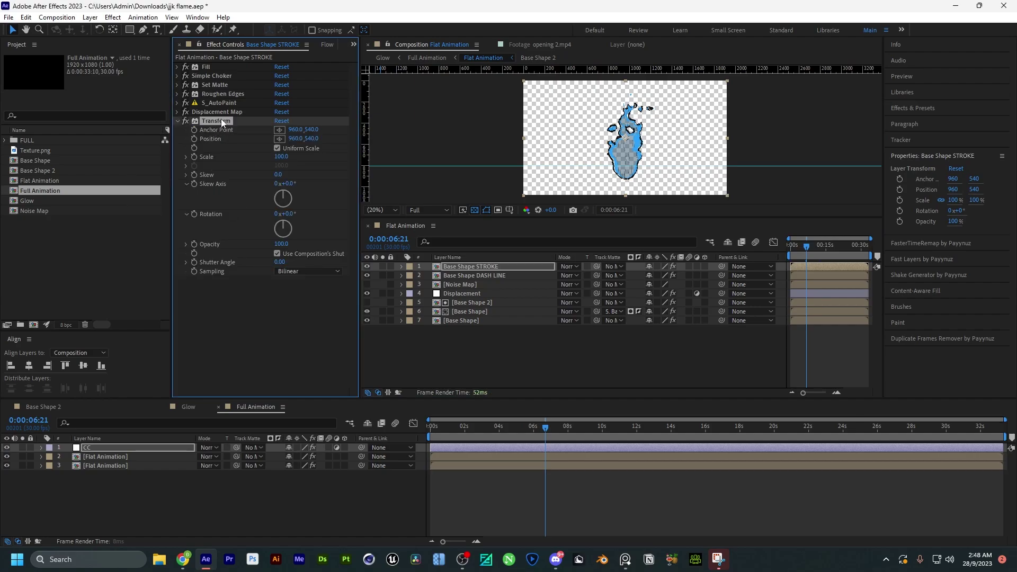
left_click_drag(221, 120, 218, 90)
Step: Copy the Transform effect onto Base Shape DASH LINE, between its Fill and Displacement Map effects
left_click(454, 275)
left_click(243, 298)
key("ctrl+v")
Step: Reveal the positions of the three base shape layers and the null, and link the lowest Base Shape's position to the null's
left_click_drag(503, 338, 475, 301)
key("p")
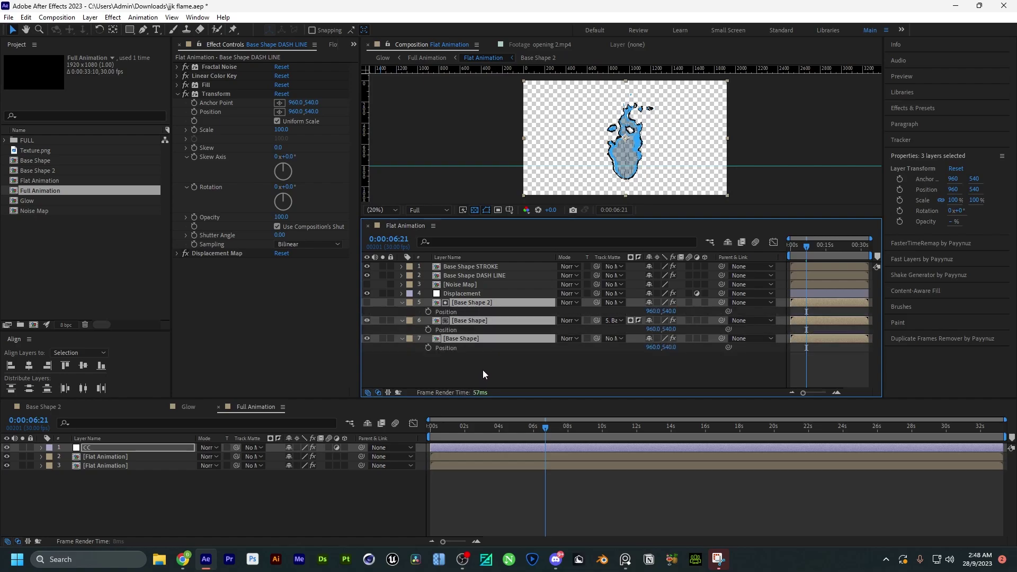
left_click(509, 367)
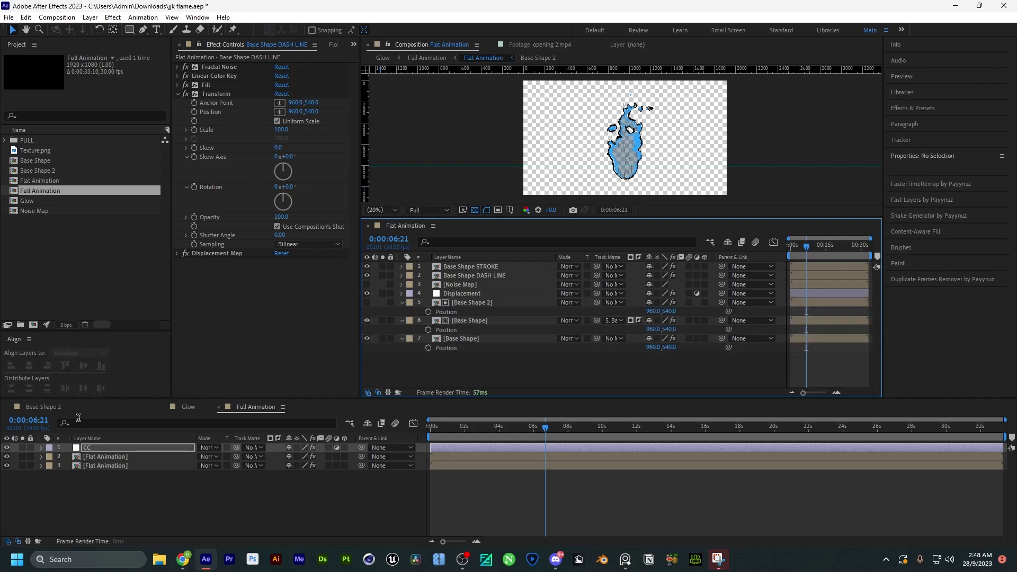
left_click(49, 409)
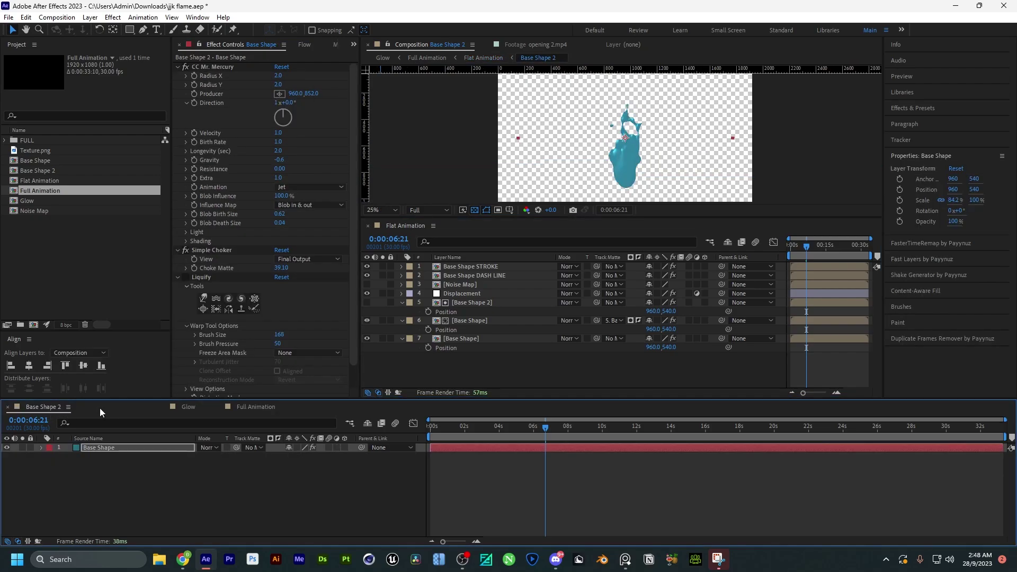
left_click(185, 407)
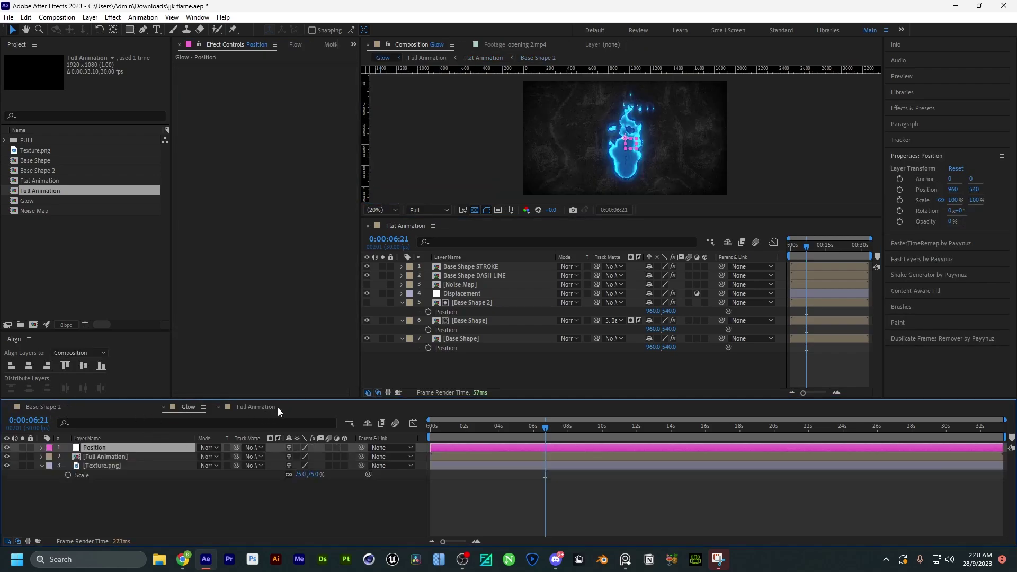
key("p")
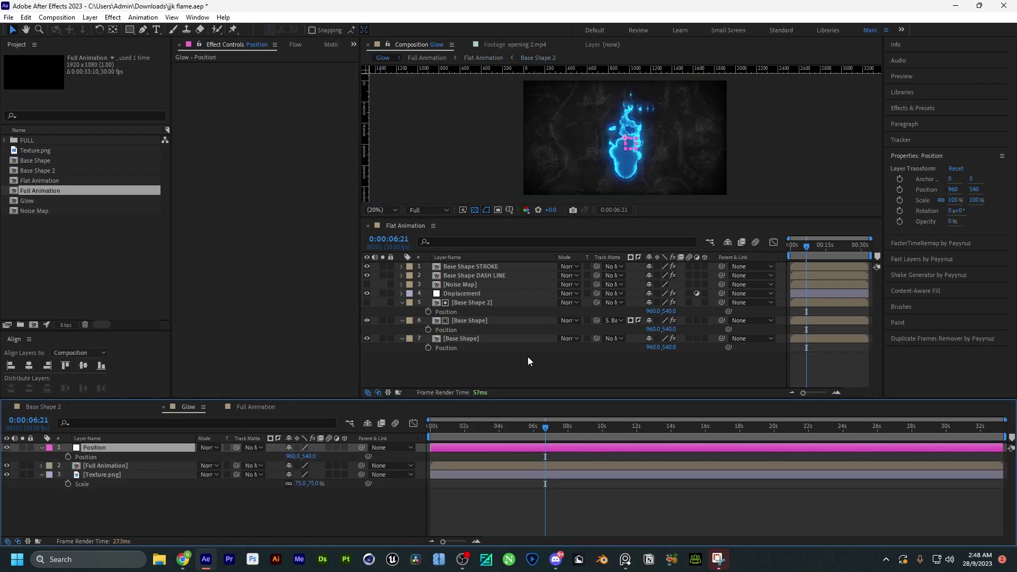
left_click(427, 347, "alt")
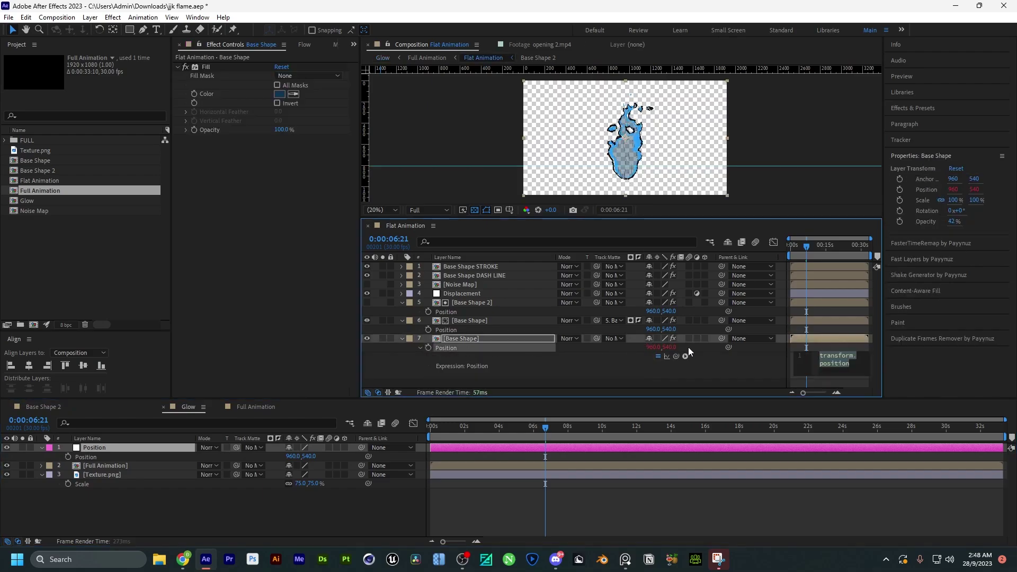
left_click_drag(675, 356, 95, 454)
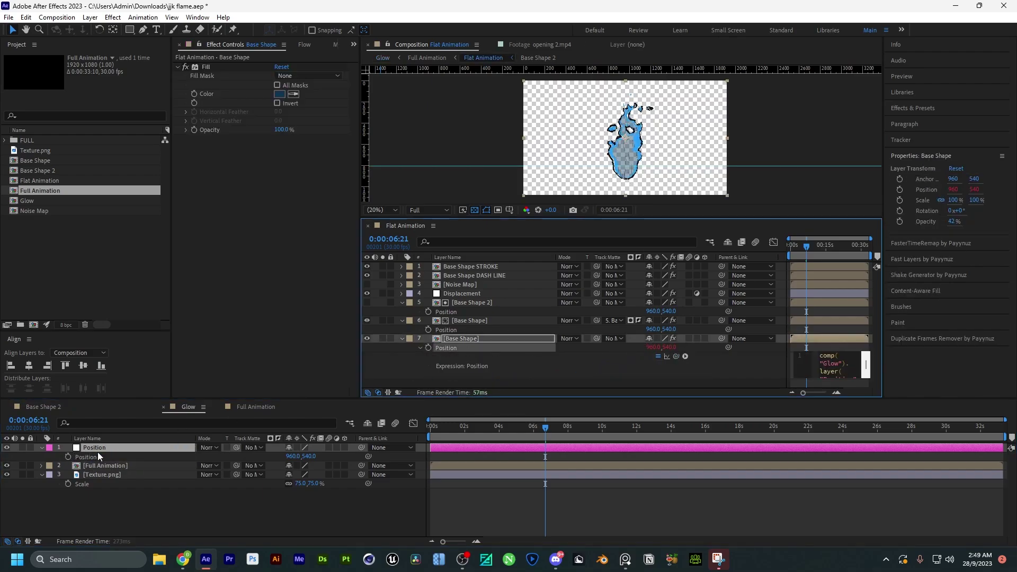
Step: Link the positions of the matted Base Shape layer and Base Shape 2 to the Position null with expressions
left_click(467, 321)
left_click(428, 330, "alt")
left_click_drag(675, 338, 95, 458)
left_click(429, 312, "alt")
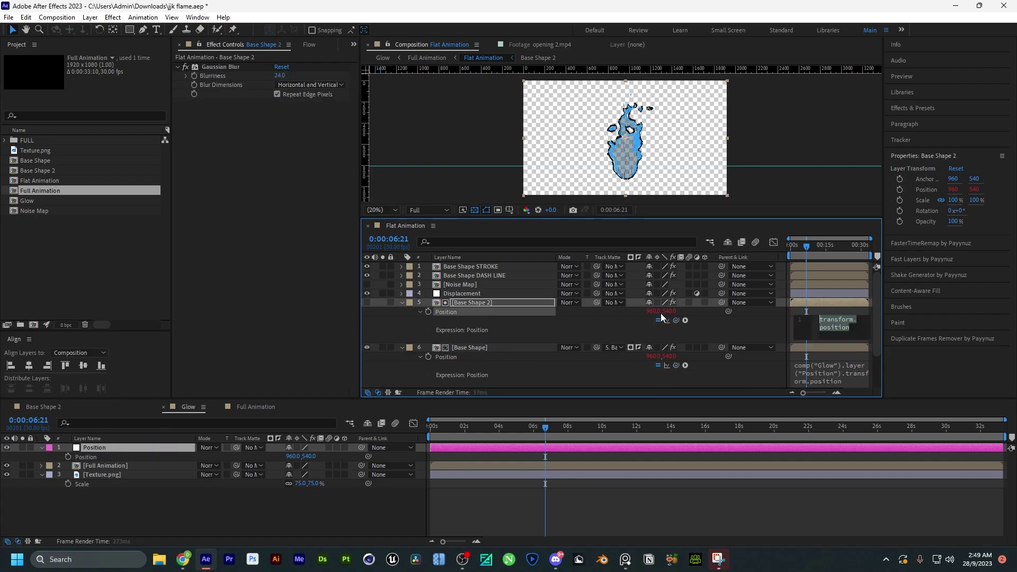
left_click_drag(677, 320, 91, 458)
Step: Link the Transform effect's position on Base Shape DASH LINE to the Position null in Glow
left_click(464, 275)
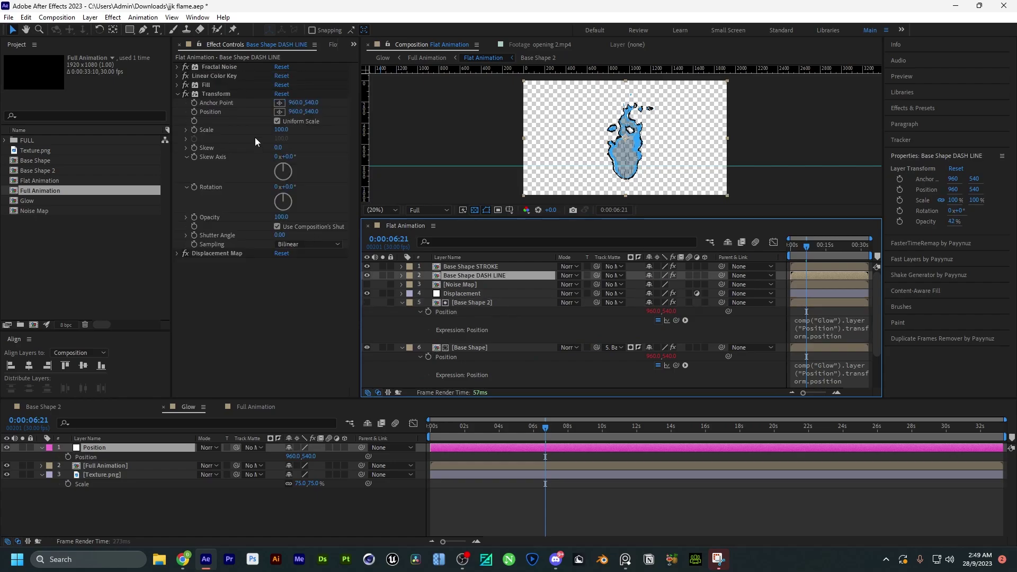
left_click(194, 112, "alt")
left_click_drag(685, 347, 130, 457)
scroll(508, 314, "up", 1)
Step: Link the Transform effect's position on Base Shape STROKE to the Position null and dock the Flat Animation timeline with the others
left_click(480, 267)
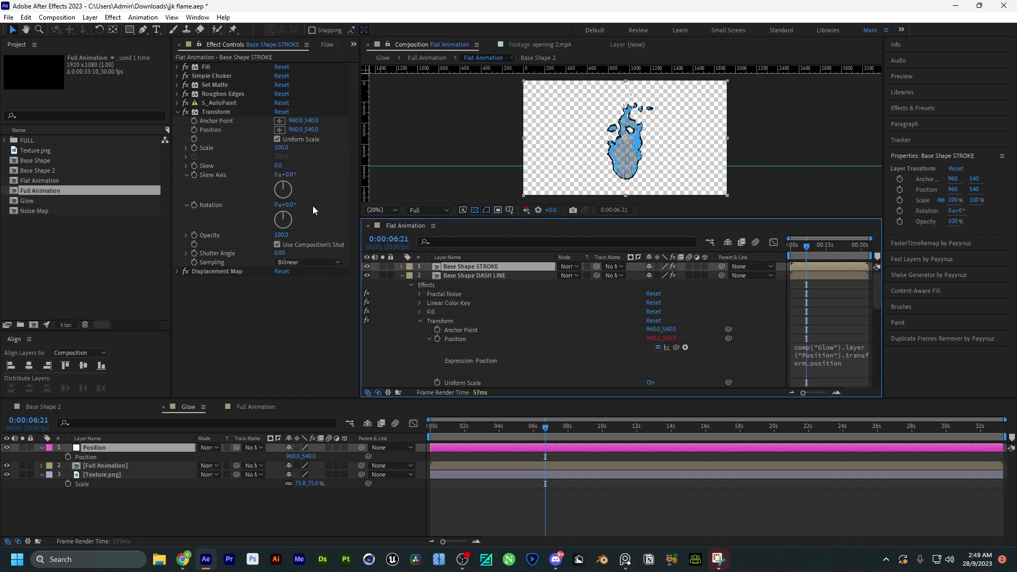
left_click(195, 132, "alt")
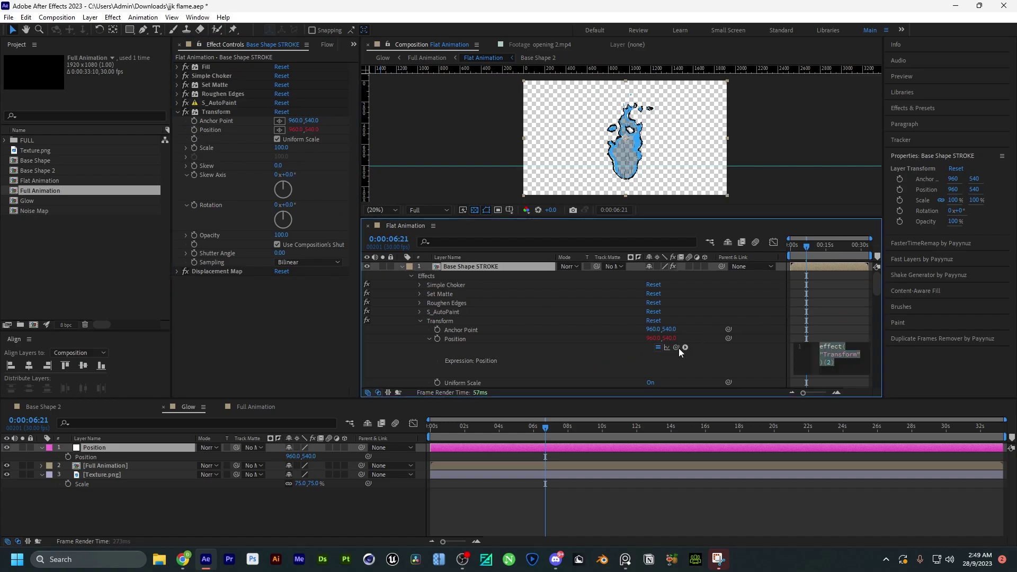
left_click_drag(679, 348, 125, 453)
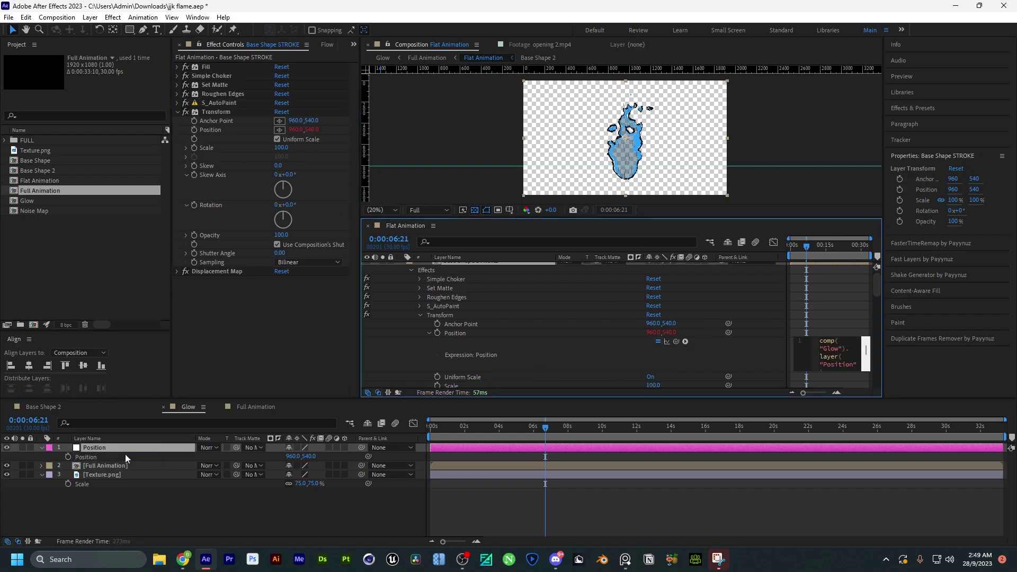
left_click(570, 322)
left_click_drag(401, 225, 334, 406)
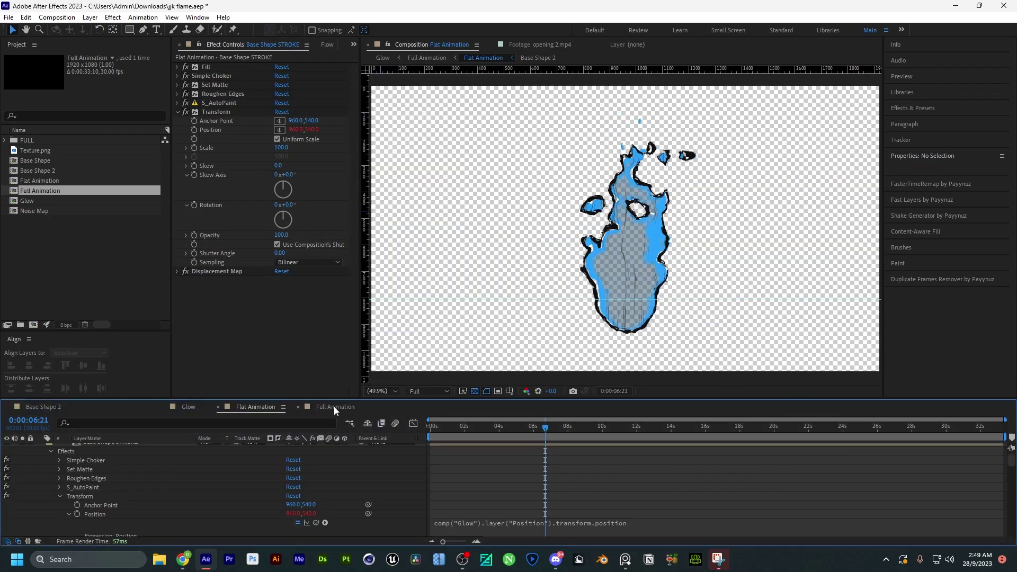
Step: Test the link by shifting the Position null horizontally in Glow, and undo the move
left_click(189, 414)
left_click(231, 456)
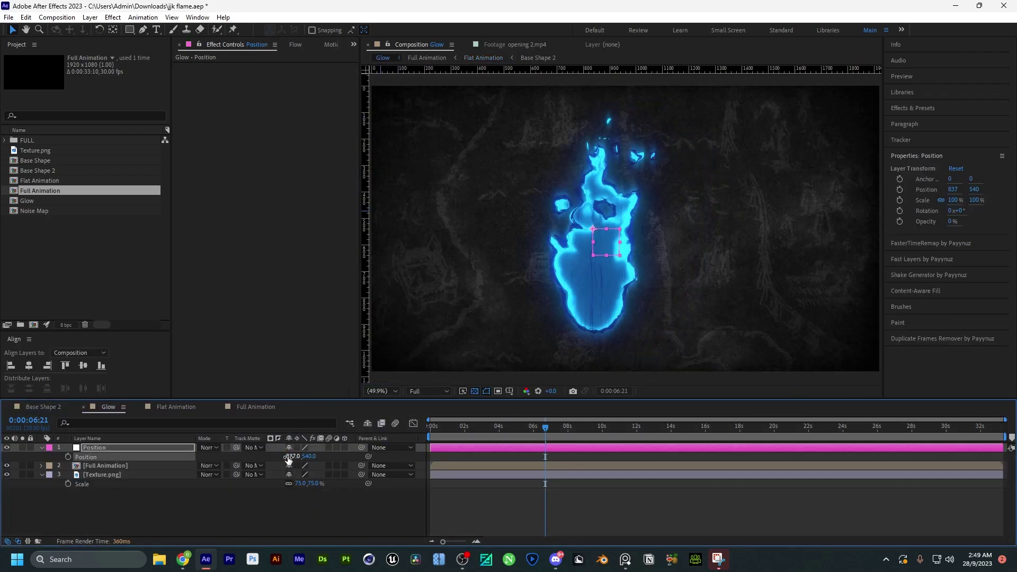
key("ctrl+z")
key("ctrl+z")
Step: Scale the Full Animation layer to 64% and set its position to 960, 690
key("s")
left_click(136, 465)
key("s")
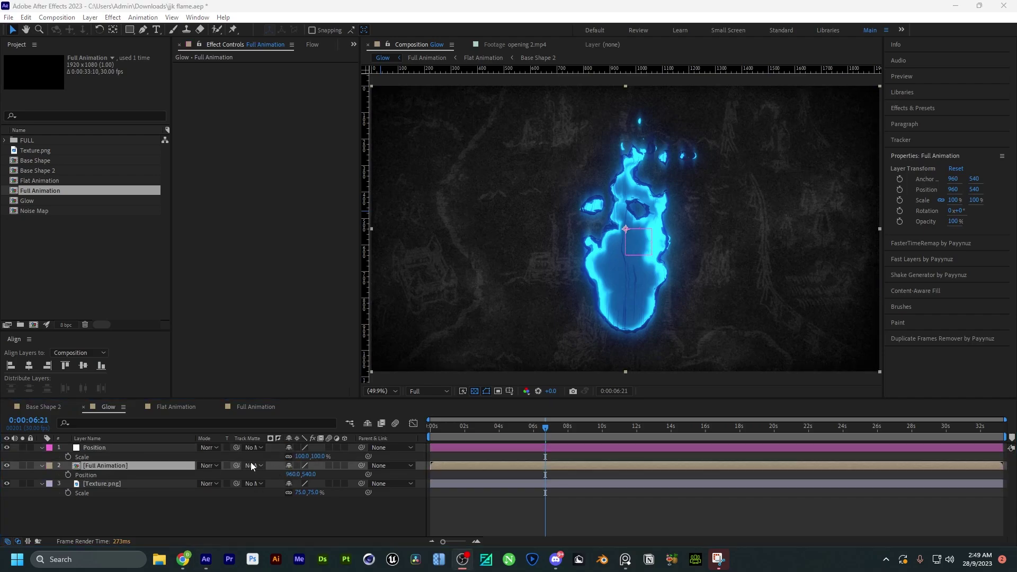
left_click_drag(297, 474, 392, 471)
key("shift+p")
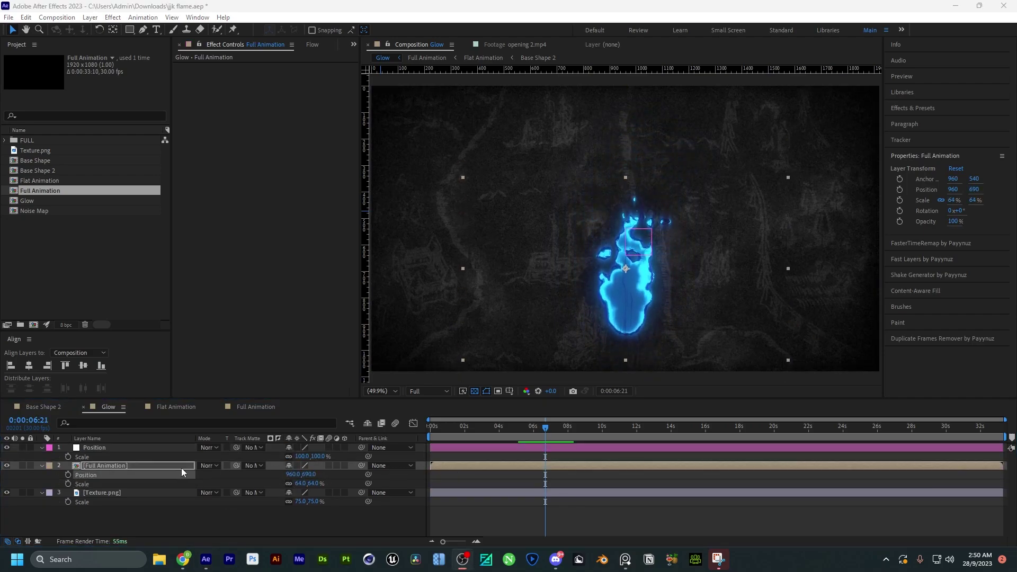
Step: Apply S_HueSatBright to Full Animation with Hue Shift 0.500, Saturation 0.920 and Offset Darks -0.020, and preview it further along the timeline
key("ctrl+space")
type("hue")
left_click(183, 472)
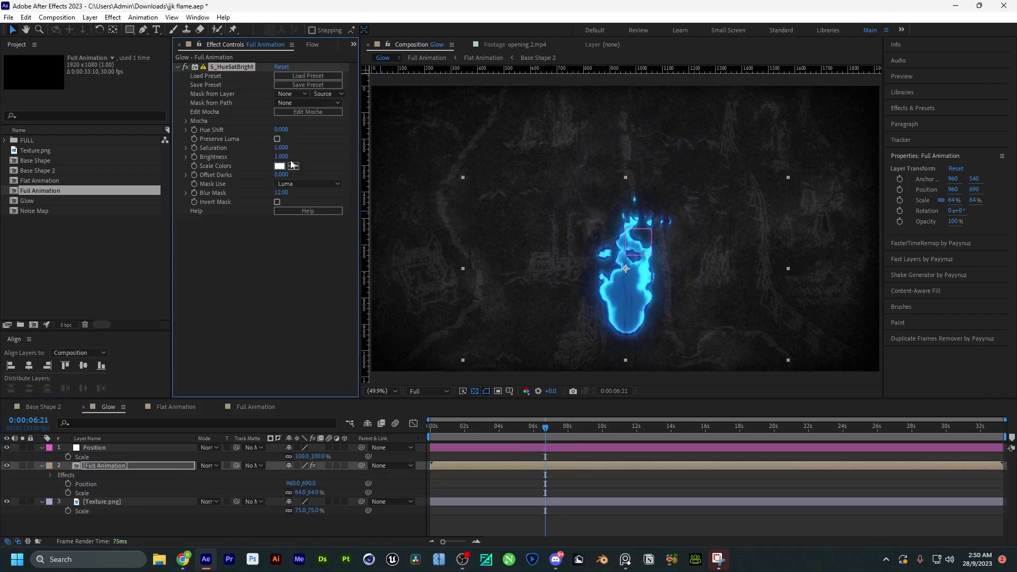
mouse_move(280, 130)
left_mouse_down()
mouse_move(318, 134)
mouse_move(279, 148)
left_mouse_up()
mouse_move(281, 157)
left_mouse_down()
mouse_move(272, 157)
mouse_move(291, 162)
mouse_move(281, 159)
mouse_move(282, 176)
left_mouse_up()
left_click(578, 427)
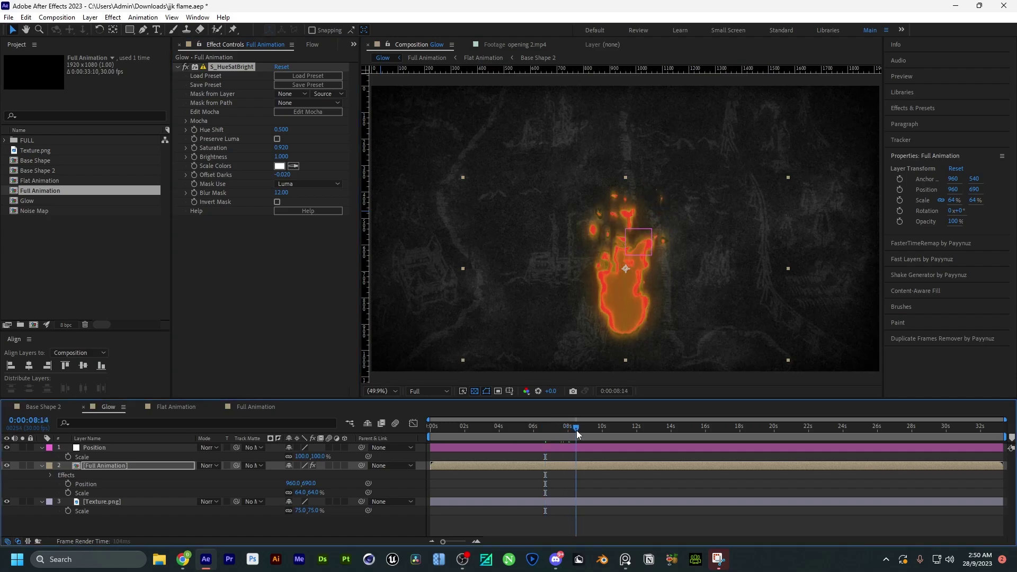
Step: Set the Full Animation layer's blending mode to Add
double_click(137, 466)
left_click(186, 67)
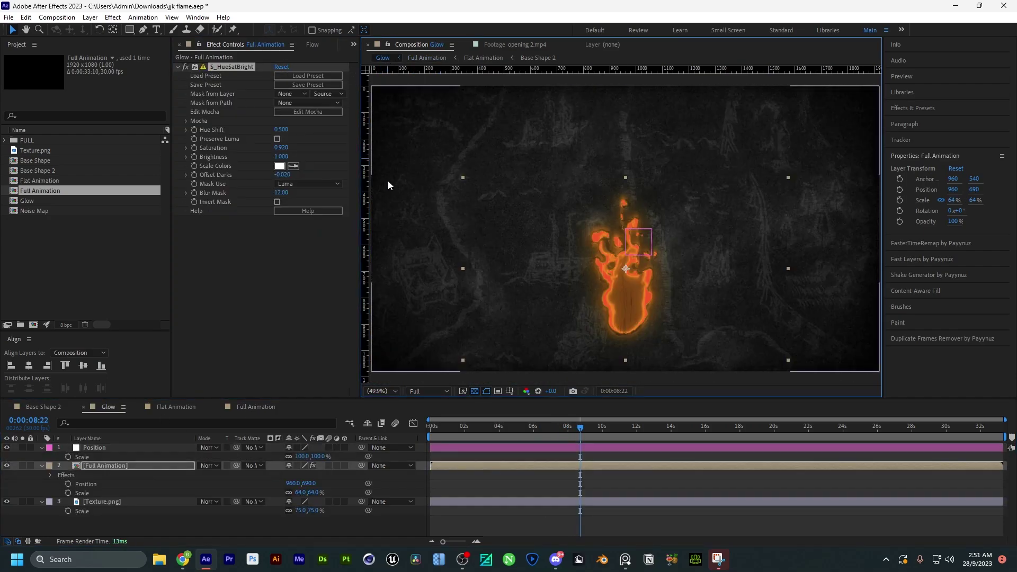
left_click(209, 465)
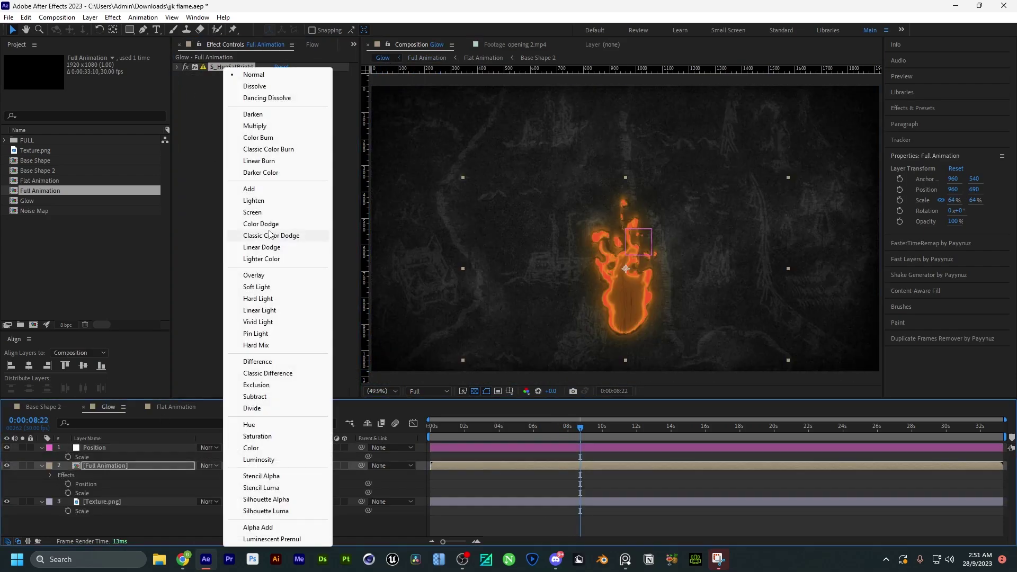
left_click(249, 194)
Step: Enlarge the Full Animation layer and centre it vertically in the composition
key("s")
left_click_drag(298, 475, 212, 483)
key("p")
left_click(83, 366)
left_click(170, 510)
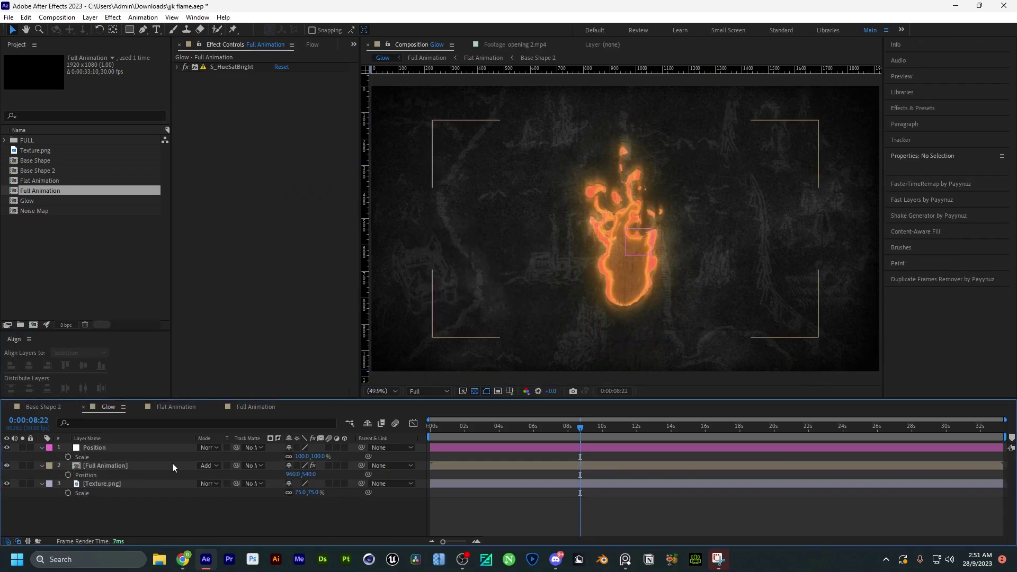
Step: Place the Noise Map composition in Glow between Full Animation and Texture.png, and activate the Pen tool
left_click(249, 407)
left_click(175, 407)
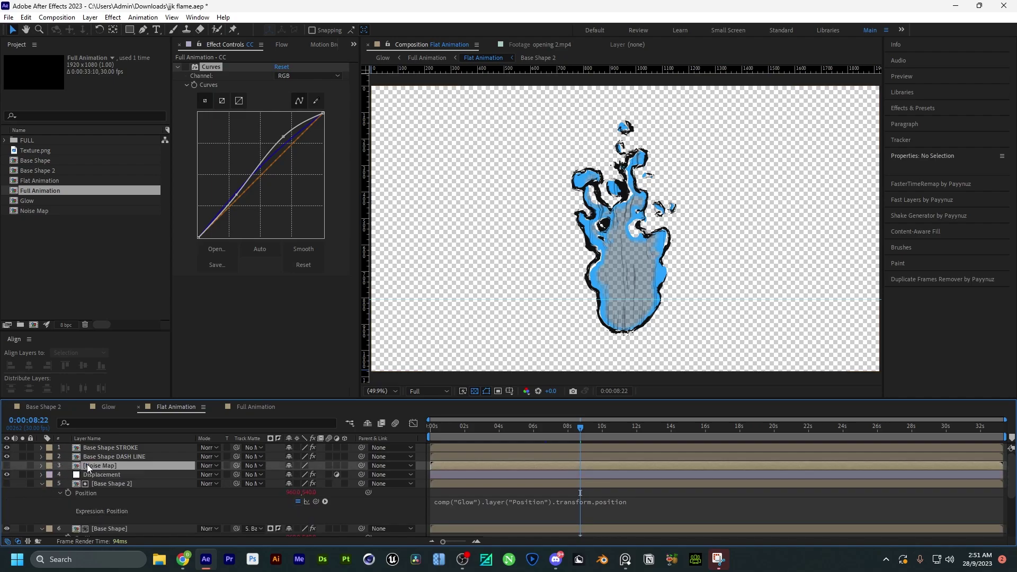
left_click(87, 465)
left_click(112, 407)
left_click_drag(40, 206, 83, 477)
key("g")
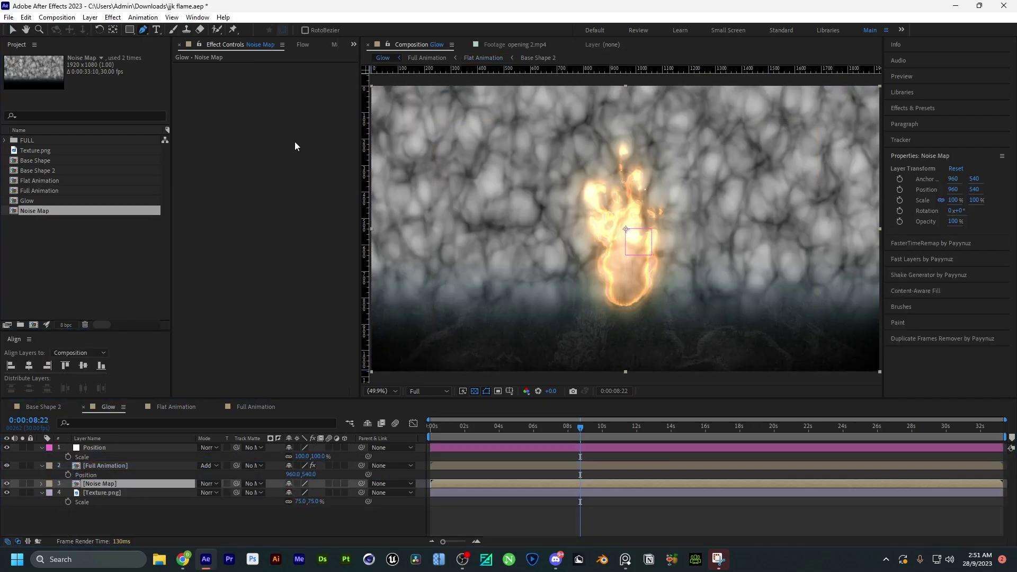
Step: Draw a closed, curved mask on the Noise Map layer loosely surrounding the flame
left_click(623, 334)
left_click_drag(559, 272, 546, 242)
left_click_drag(549, 180, 555, 154)
left_click_drag(585, 120, 621, 116)
left_click_drag(680, 136, 705, 151)
left_click_drag(730, 203, 731, 235)
left_click_drag(710, 303, 681, 330)
left_click(623, 334)
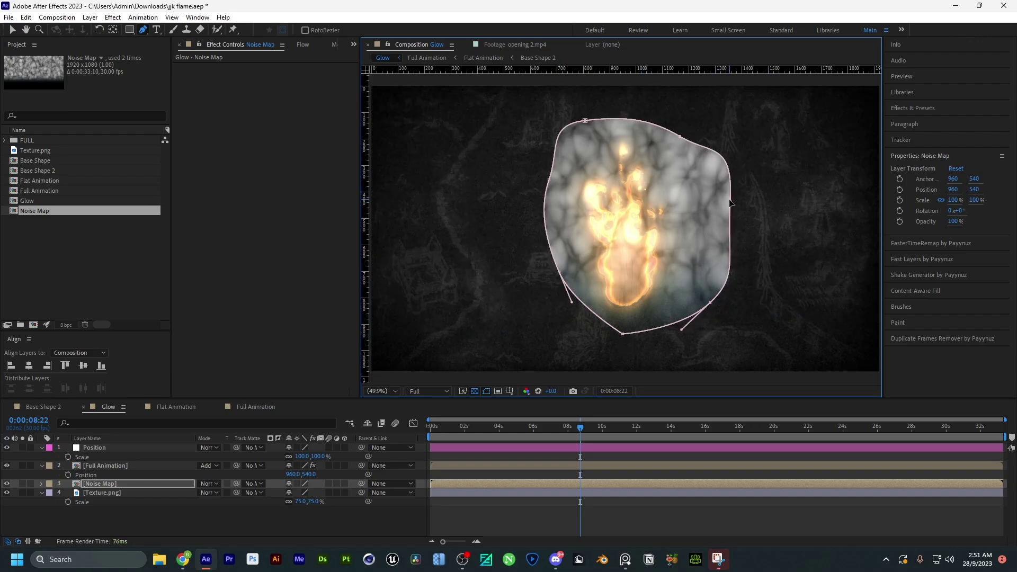
Step: Reshape the Noise Map mask by pulling its side points closer to the flame and raising its upper edge
left_click_drag(730, 203, 710, 195)
left_click_drag(680, 136, 679, 117)
left_click_drag(584, 121, 575, 116)
left_click_drag(709, 302, 685, 296)
Step: Feather the Noise Map mask widely and hide the Noise Map layer
left_click(41, 484)
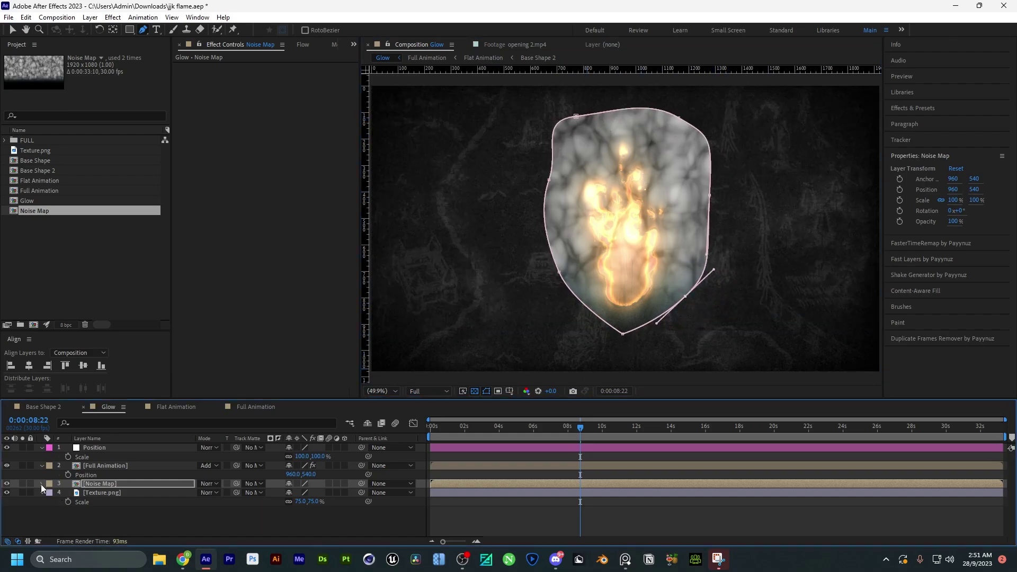
left_click(50, 492)
left_click(58, 502)
left_click_drag(298, 514, 347, 515)
left_click(41, 479)
left_click(7, 483)
Step: Apply Displacement Map to Texture.png with Noise Map as the displacement map layer
left_click(97, 494)
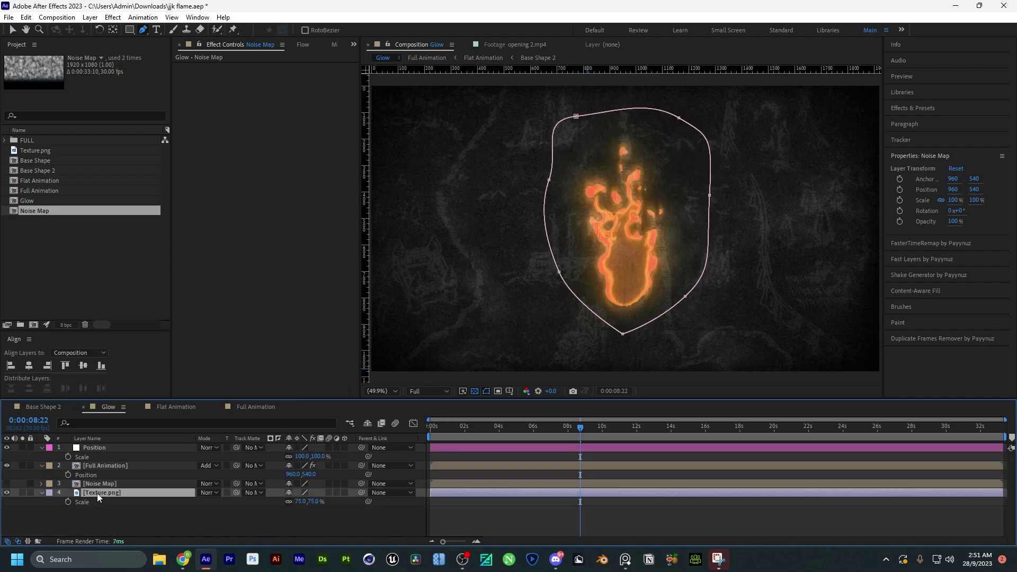
key("ctrl+space")
type("dis")
left_click(97, 457)
key("v")
left_click(291, 75)
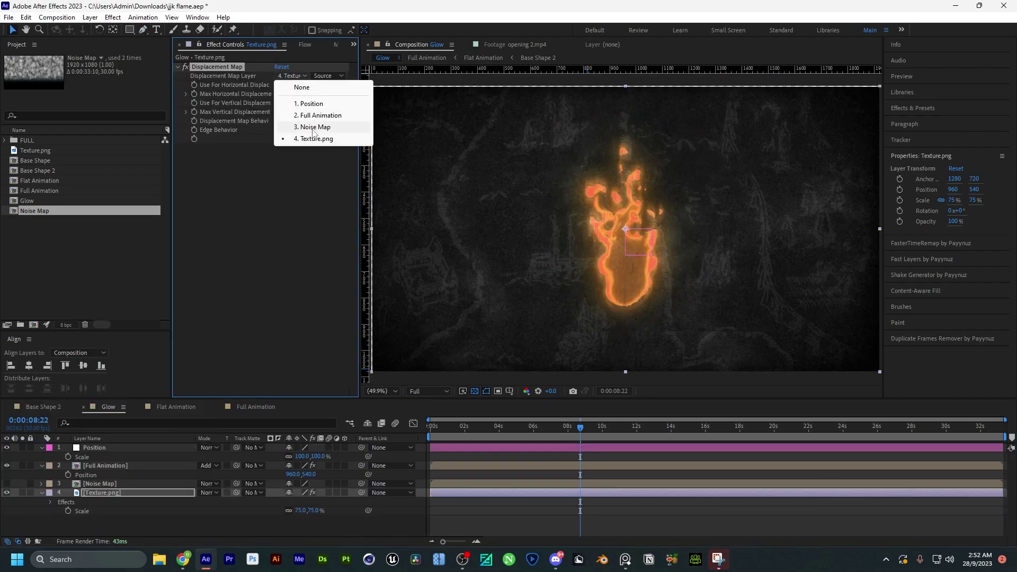
left_click(315, 127)
Step: Set the displacement map source to Effects & Masks, with maximum horizontal displacement 31.0 and vertical displacement 39.0
left_click(327, 76)
left_click(334, 106)
left_click_drag(512, 427, 587, 430)
left_click_drag(278, 93, 297, 105)
Step: Add an adjustment layer above all layers in Glow and apply S_Vignette to it
left_click(113, 510)
key("ctrl+alt+y")
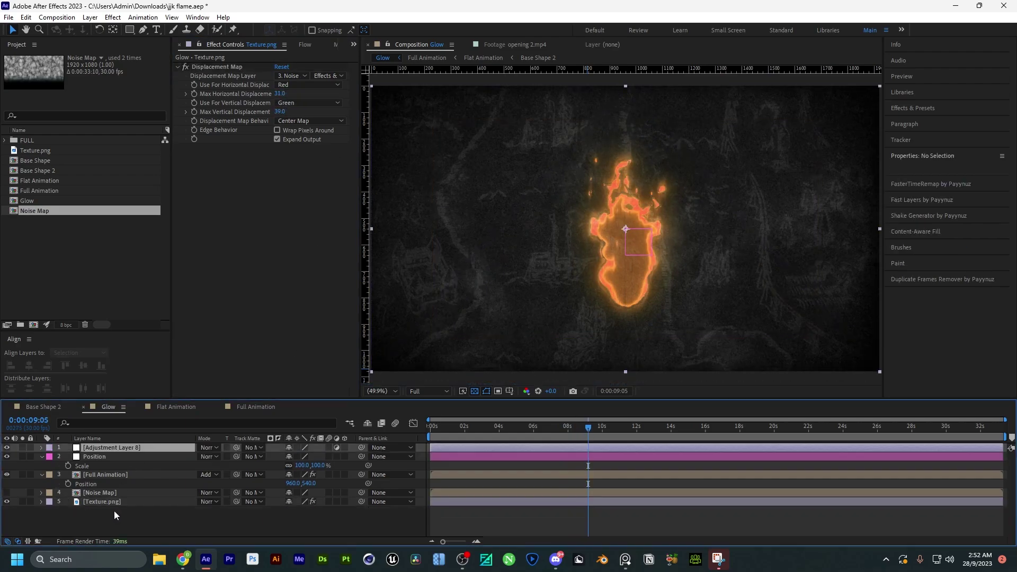
key("ctrl+space")
type("vit")
key("BackSpace")
type("n")
key("BackSpace")
key("BackSpace")
key("BackSpace")
type("s_vi")
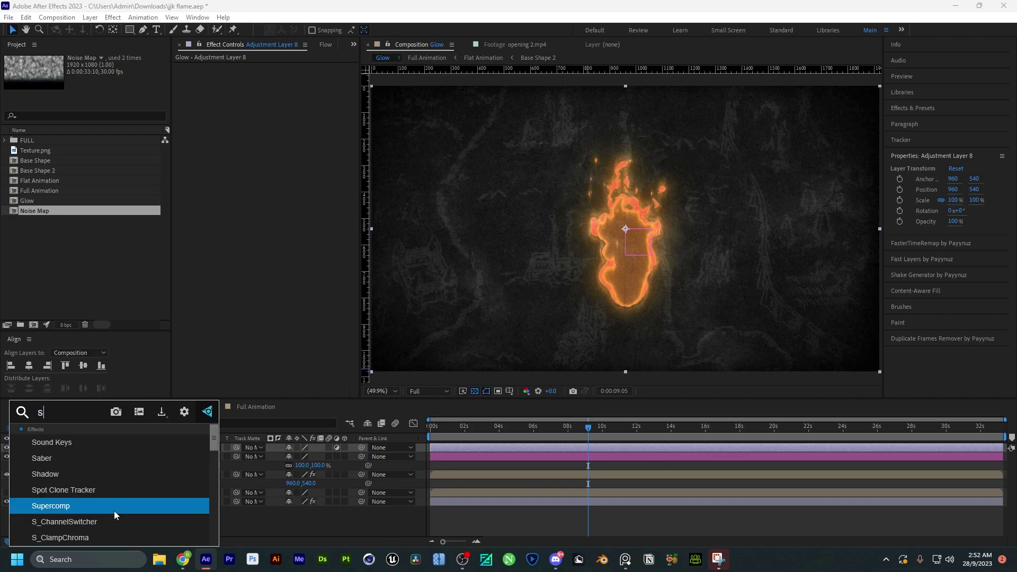
key("Return")
Step: Shape the vignette around the flame with Radius 0.900, Rel Height 0.505 and Rel Width 0.824
left_click_drag(853, 229, 827, 230)
scroll(826, 230, "down", 2)
left_click_drag(625, 143, 625, 171)
left_click_drag(725, 229, 719, 229)
key("shift+slash")
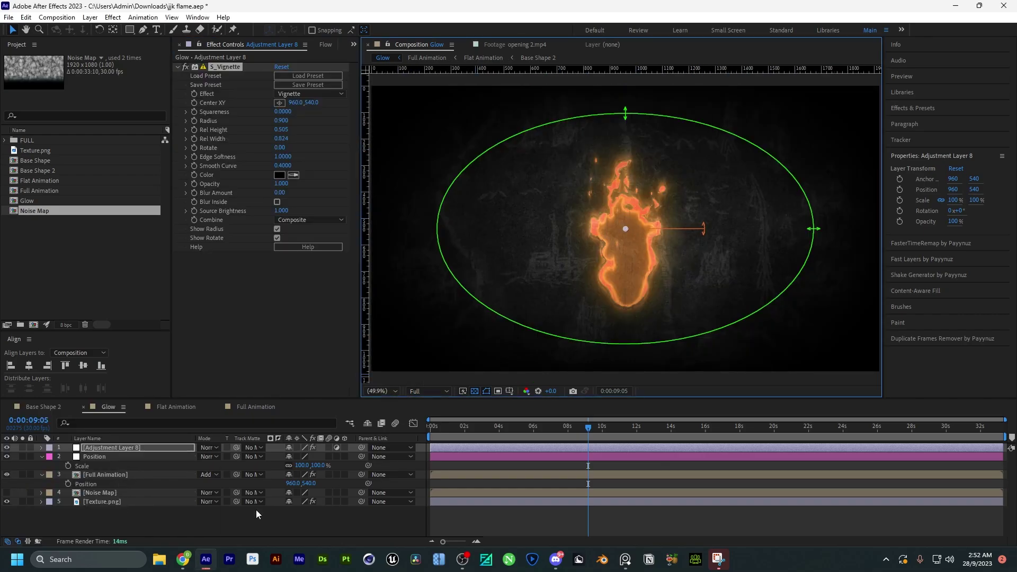
Step: Add another adjustment layer on top, apply the Looks effect to it and open the Magic Bullet Looks editor
left_click(252, 513)
key("ctrl+alt+y")
key("ctrl+space")
type("look")
key("Return")
left_click(206, 130)
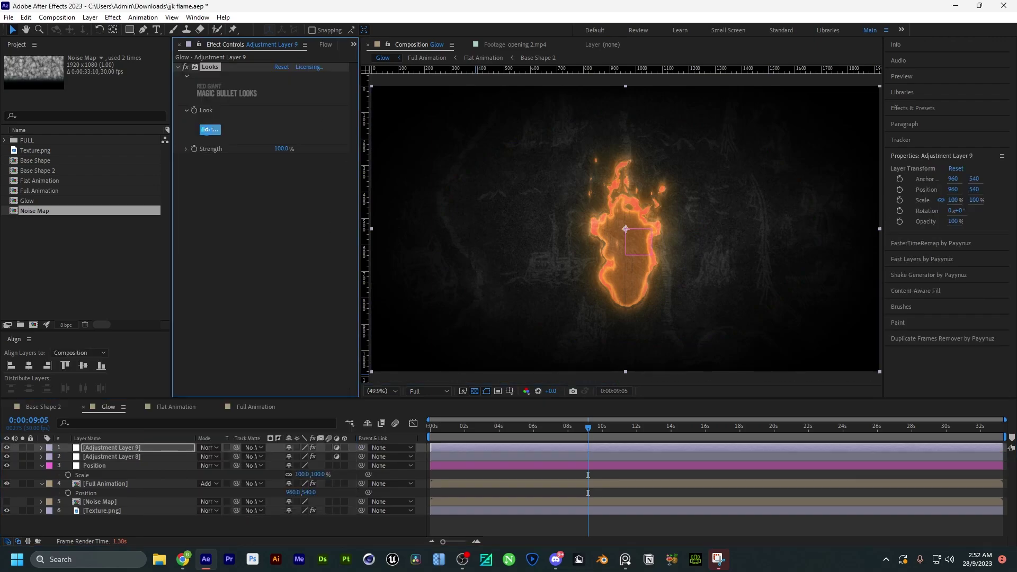
left_click(208, 129)
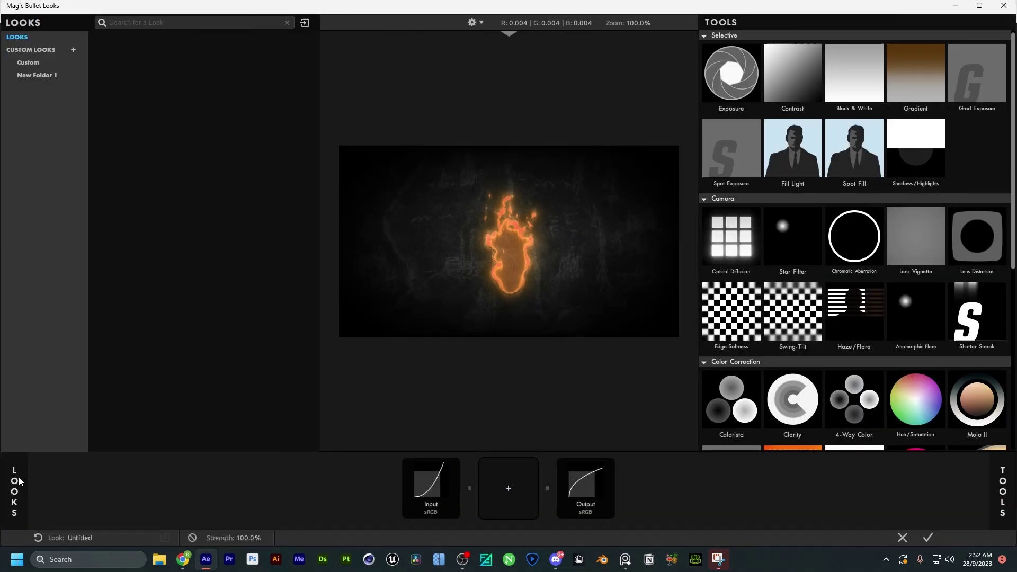
Step: Add a LUT tool to the look, try several LUTs and choose Arri Log C
scroll(987, 437, "down", 2)
left_click(731, 404)
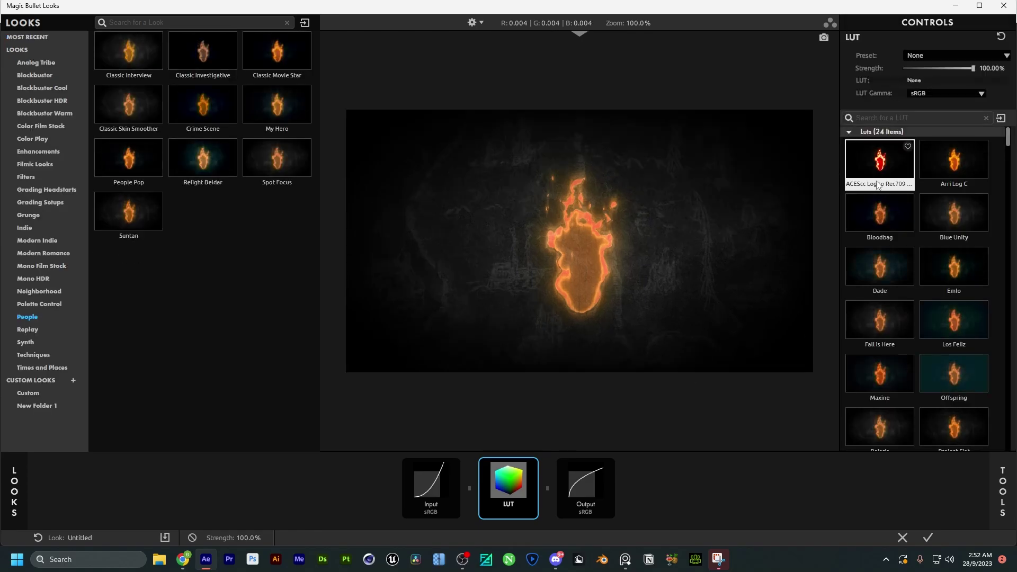
left_click(878, 181)
left_click(894, 217)
left_click(948, 212)
left_click(947, 164)
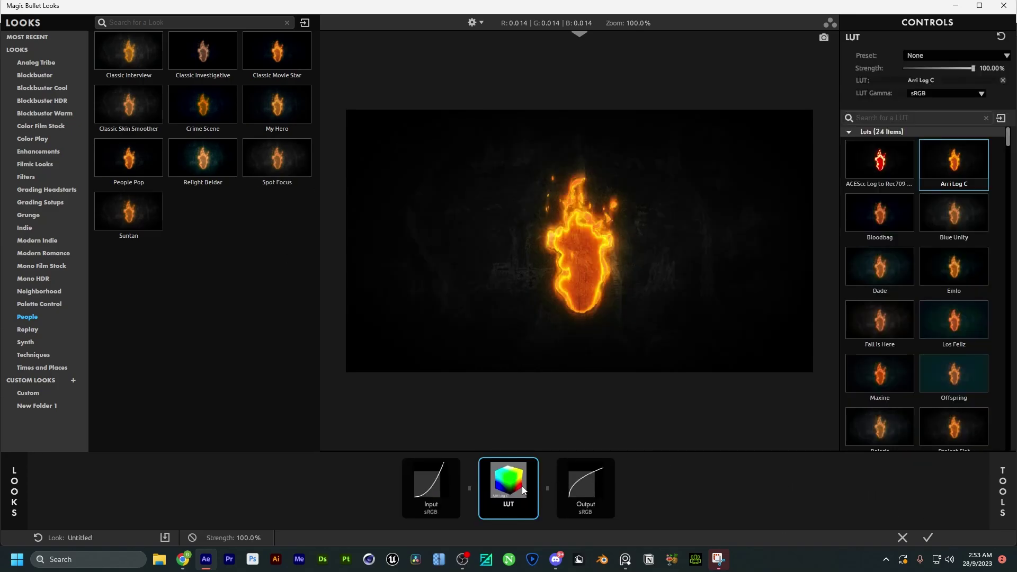
Step: Add Optical Diffusion, Chromatic Aberration, Lens Distortion and Edge Softness to the look's tool chain
left_click(1002, 491)
left_click(754, 177)
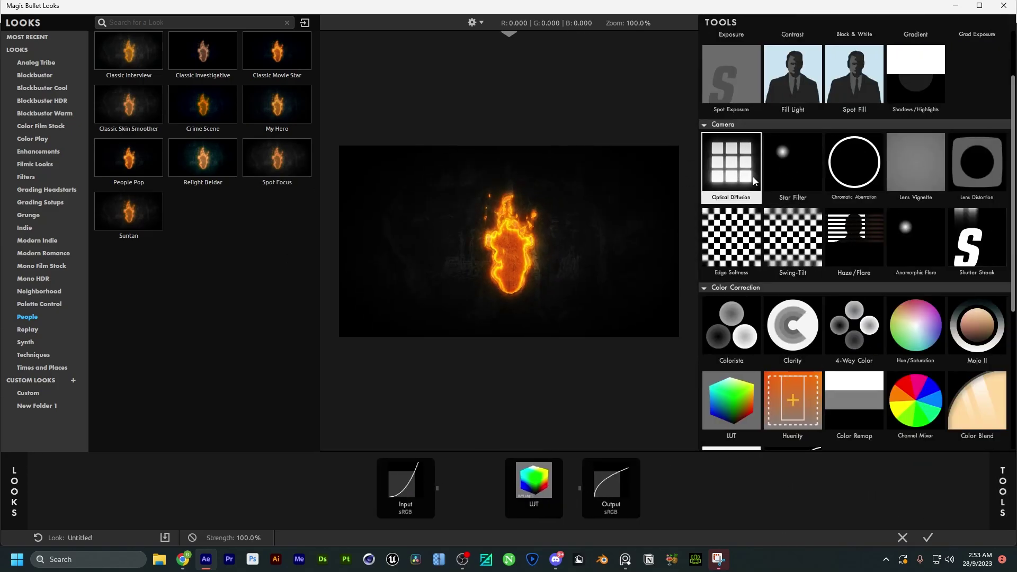
left_click(754, 180)
left_click(857, 165)
left_click(932, 181)
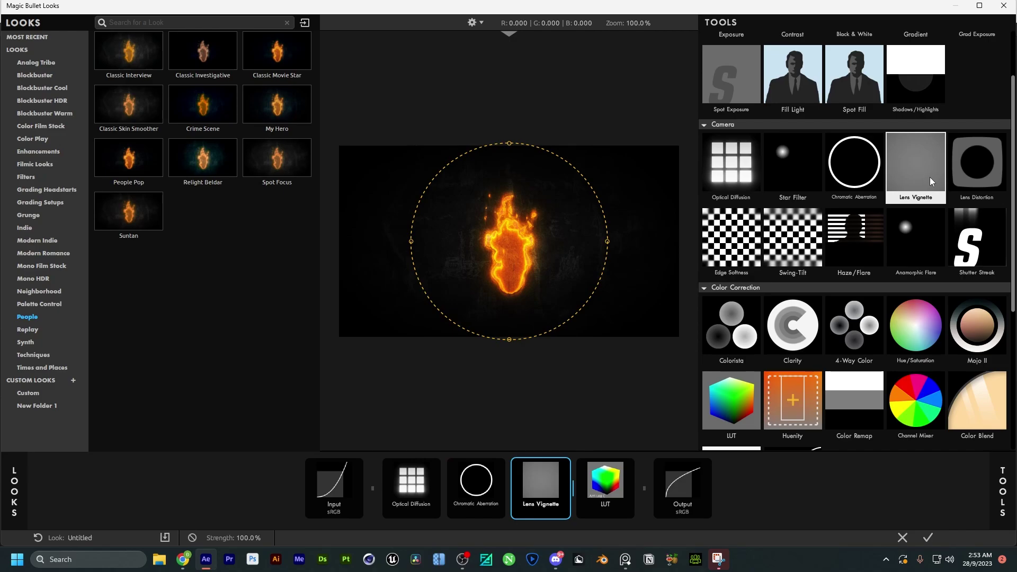
left_click(977, 165)
left_click(731, 239)
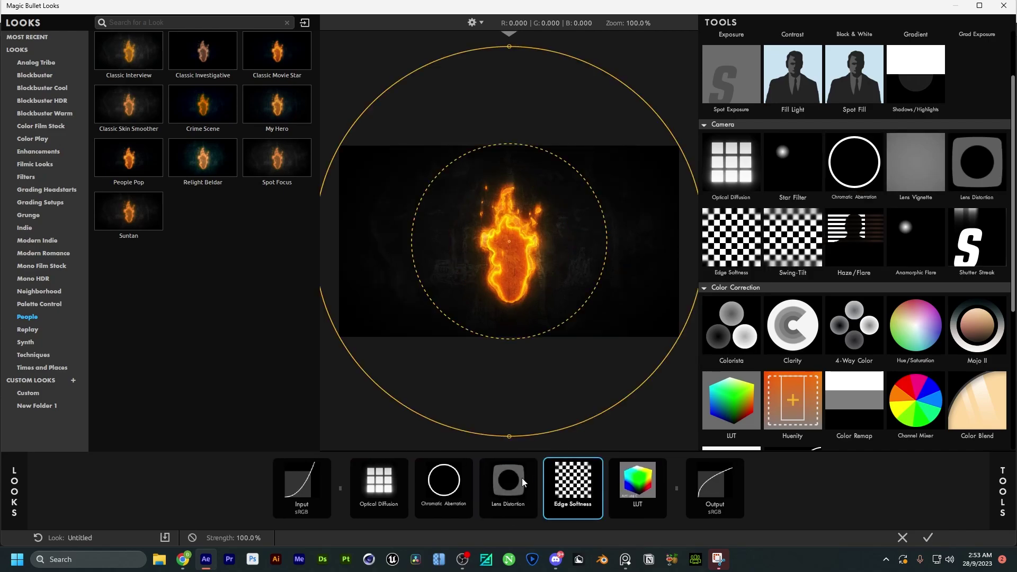
Step: Adjust the Lens Distortion amount and the Chromatic Aberration colour offsets, checking the Edge Softness settings
left_click(522, 482)
mouse_move(910, 81)
left_mouse_down()
mouse_move(896, 81)
mouse_move(907, 90)
left_mouse_up()
left_click(564, 488)
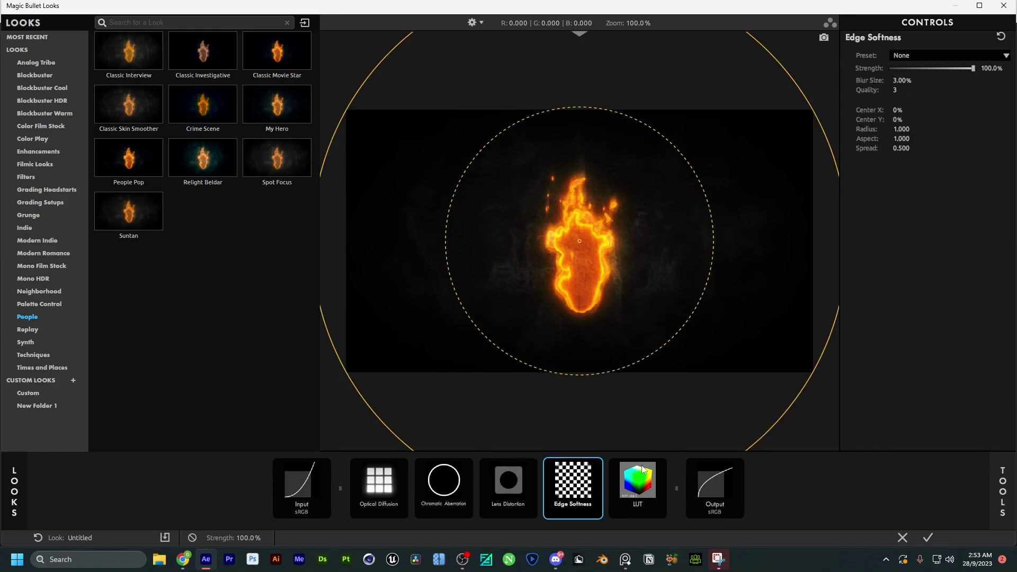
left_click(444, 488)
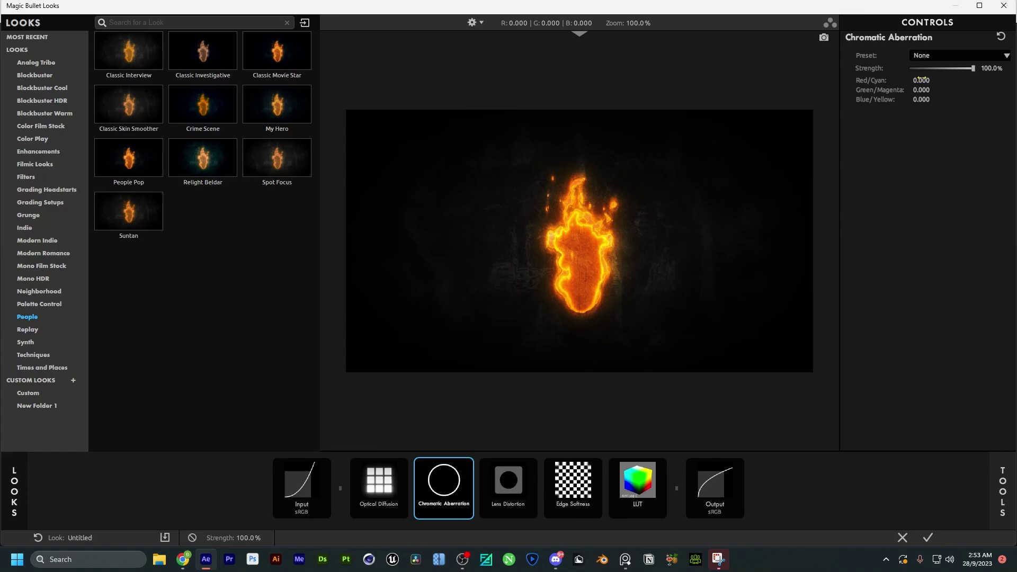
left_click_drag(922, 78, 925, 99)
Step: Move the LUT ahead of Optical Diffusion in the tool chain and apply the look to the adjustment layer
left_click_drag(638, 487, 426, 491)
key("ctrl+z")
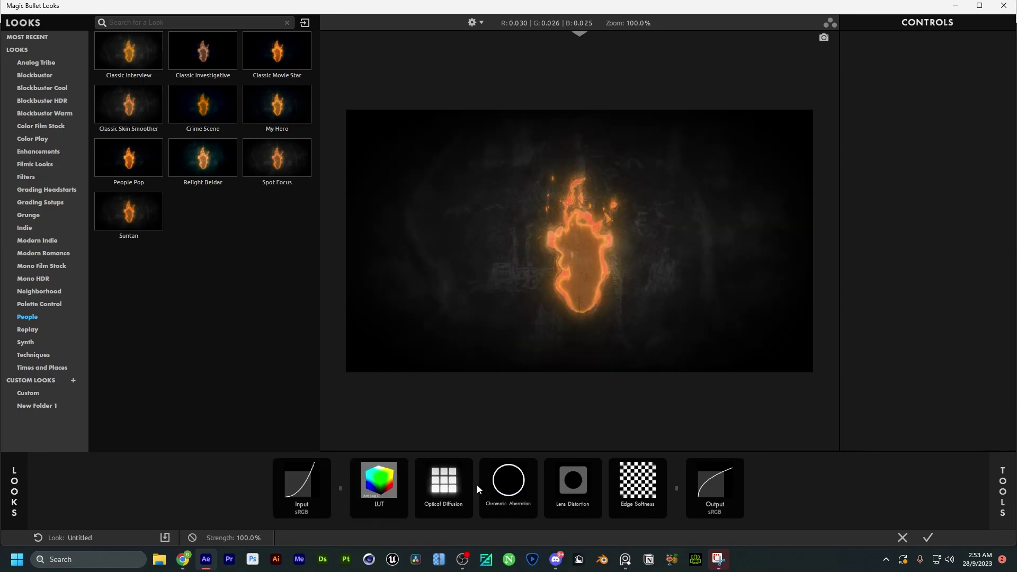
left_click(927, 538)
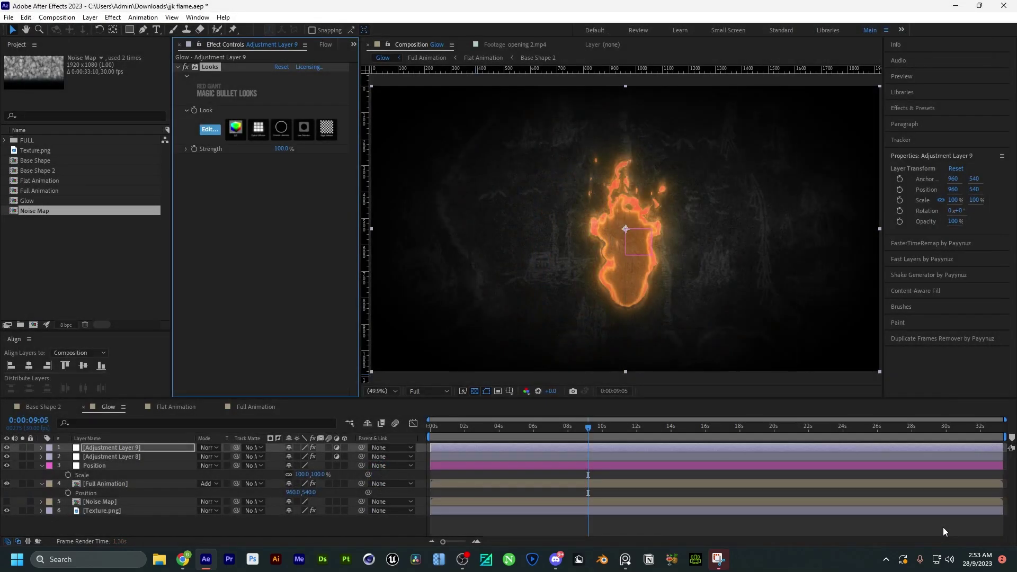